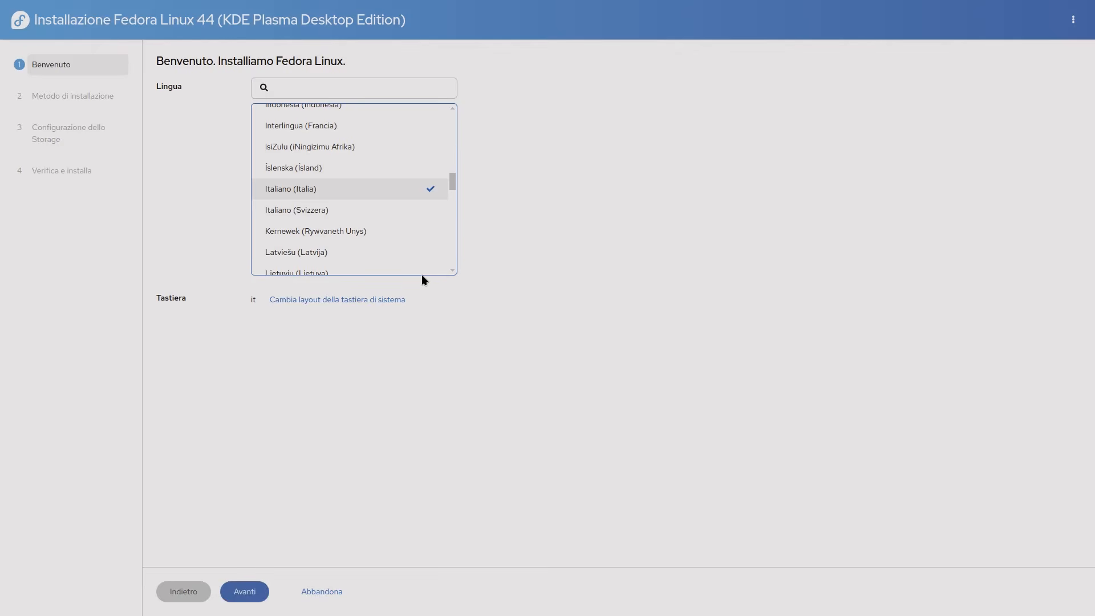
Step: Set the installation language to English (United States) and replace the US system keyboard layout with Italian
{"action": "scroll", "coordinate": [342, 198], "scroll_direction": "up", "scroll_amount": 15}
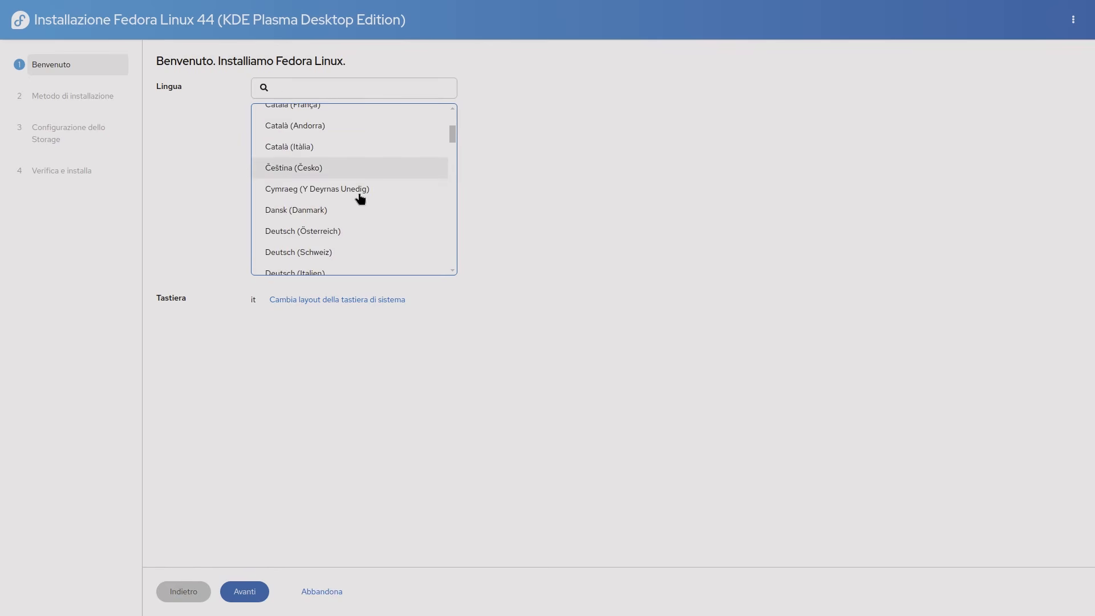
{"action": "left_click", "coordinate": [335, 190]}
{"action": "left_click", "coordinate": [343, 299]}
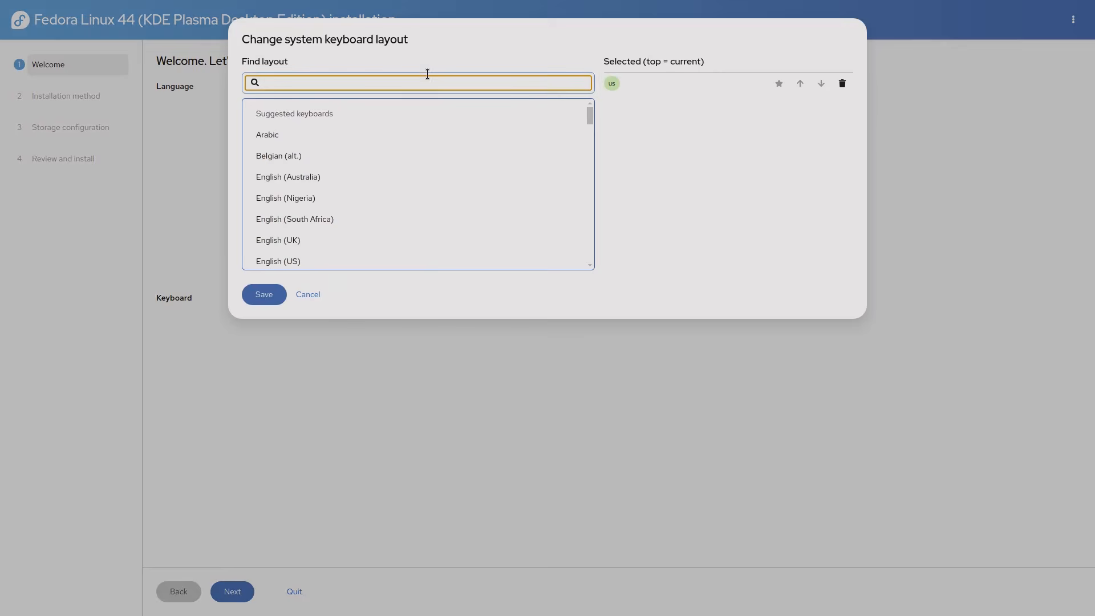
{"action": "type", "text": "italia"}
{"action": "left_click", "coordinate": [308, 137]}
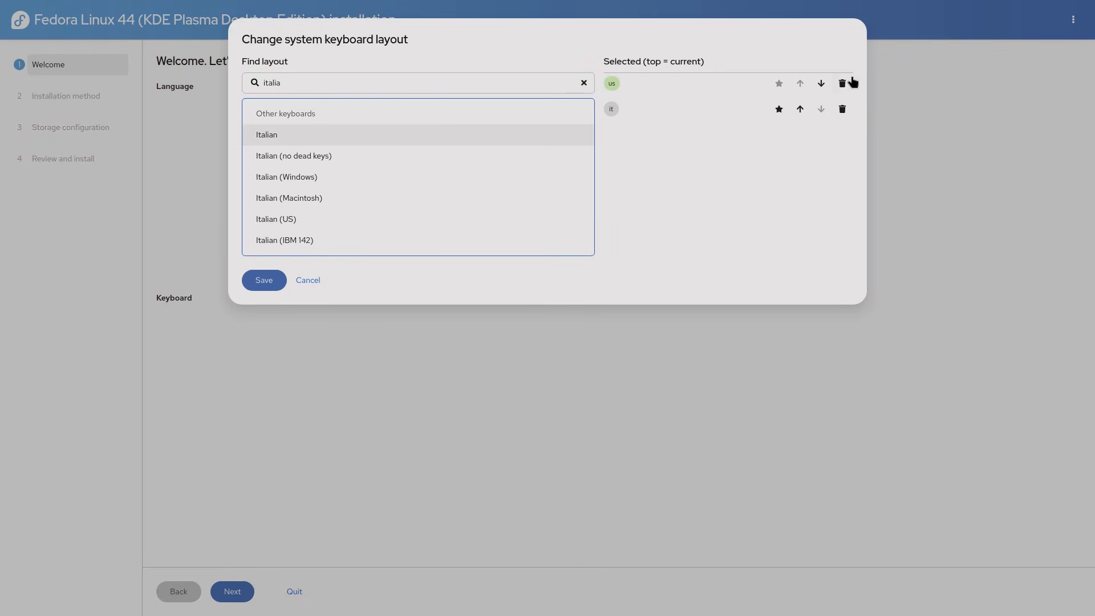
{"action": "left_click", "coordinate": [842, 83]}
{"action": "left_click", "coordinate": [264, 280]}
{"action": "left_click", "coordinate": [235, 590]}
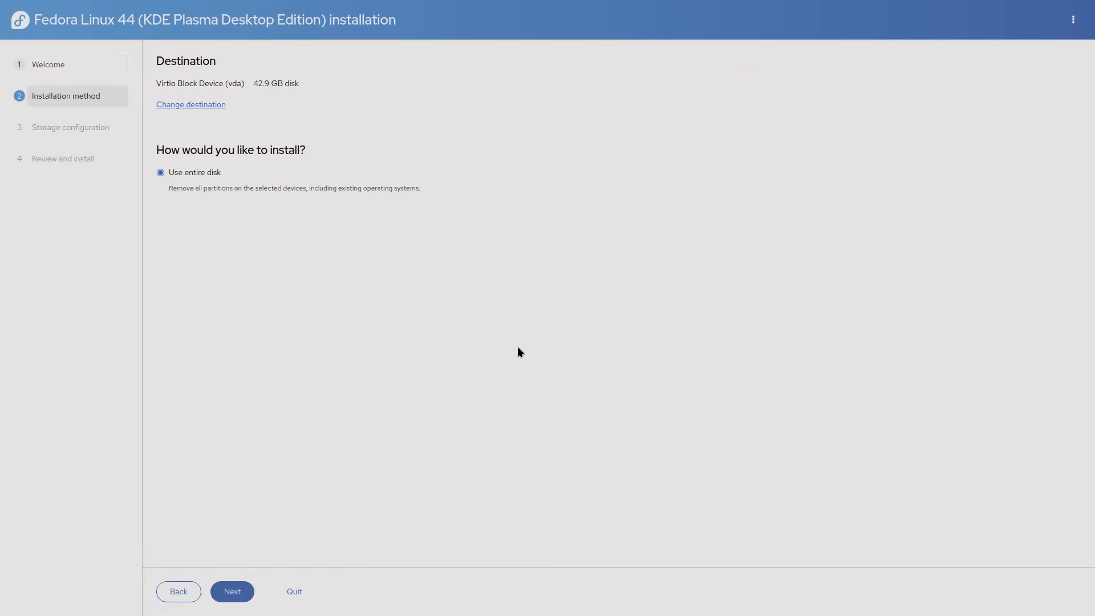
Step: Keep the Virtio Block Device (vda) as the destination using the entire disk, and start erasing data and installing Fedora
{"action": "left_click", "coordinate": [196, 104]}
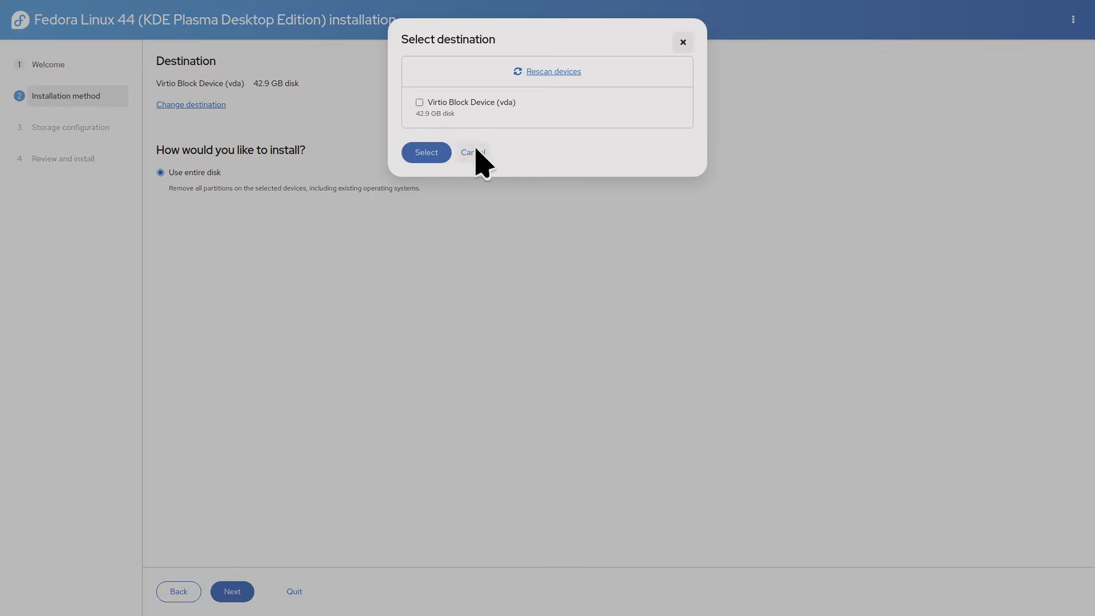
{"action": "left_click", "coordinate": [470, 152]}
{"action": "left_click", "coordinate": [232, 593]}
{"action": "left_click", "coordinate": [243, 587]}
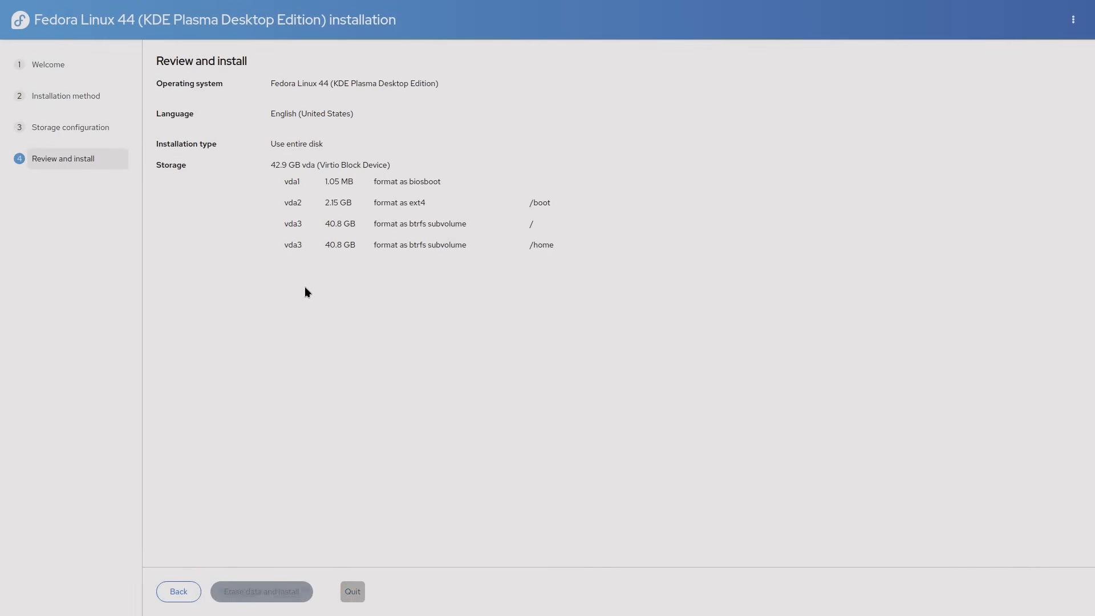
{"action": "left_click", "coordinate": [273, 593]}
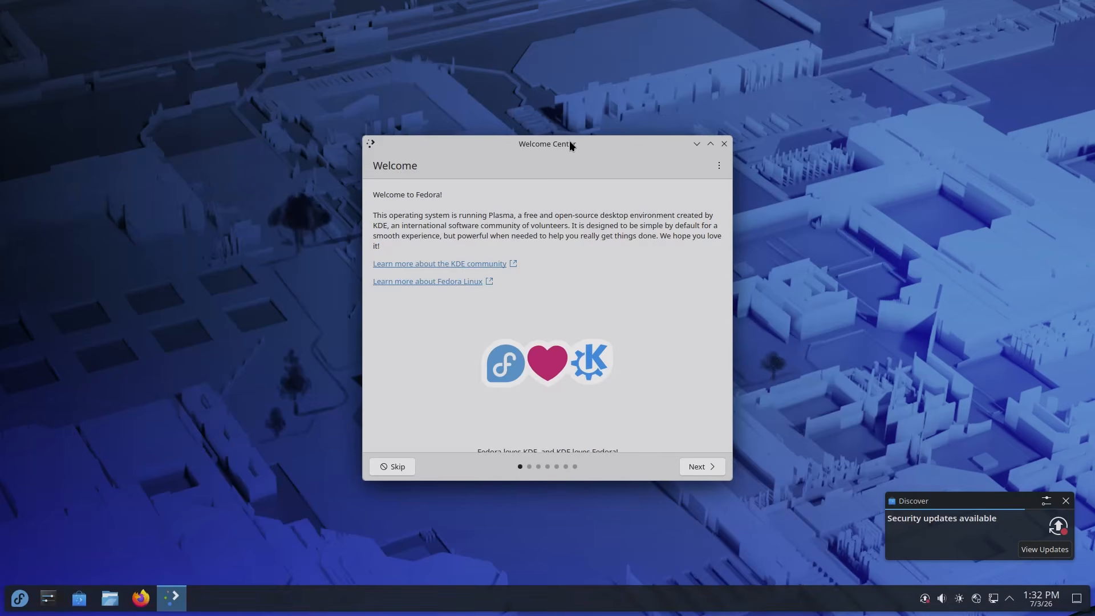
Step: Reposition and enlarge the Welcome Center window, and advance through its introduction pages to the anonymous usage information page
{"action": "left_click_drag", "start_coordinate": [570, 144], "coordinate": [535, 90]}
{"action": "left_click_drag", "start_coordinate": [551, 429], "coordinate": [556, 469]}
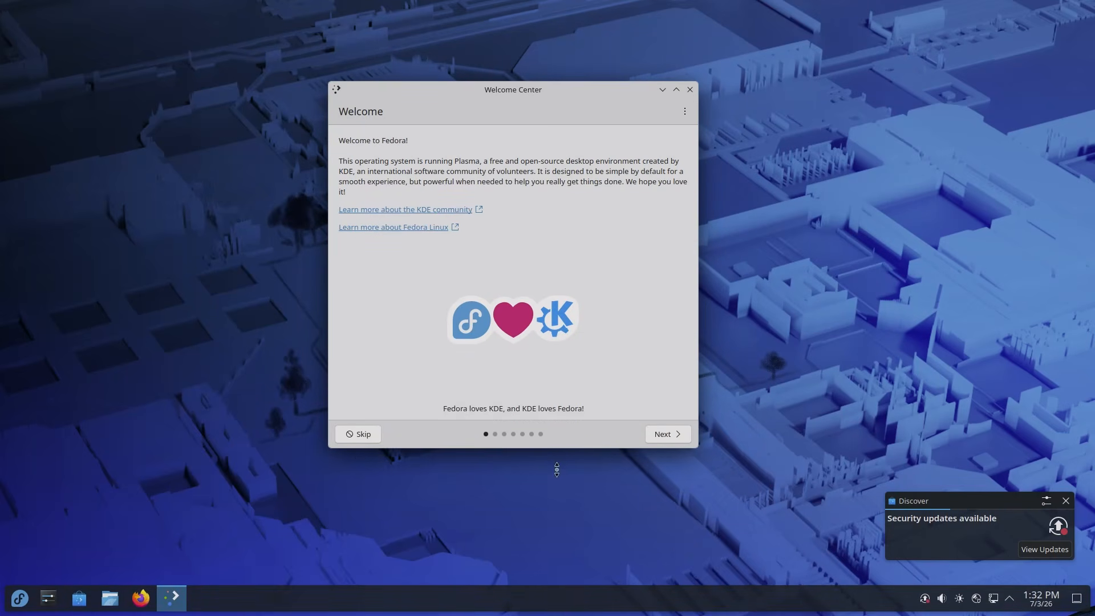
{"action": "left_click", "coordinate": [661, 458]}
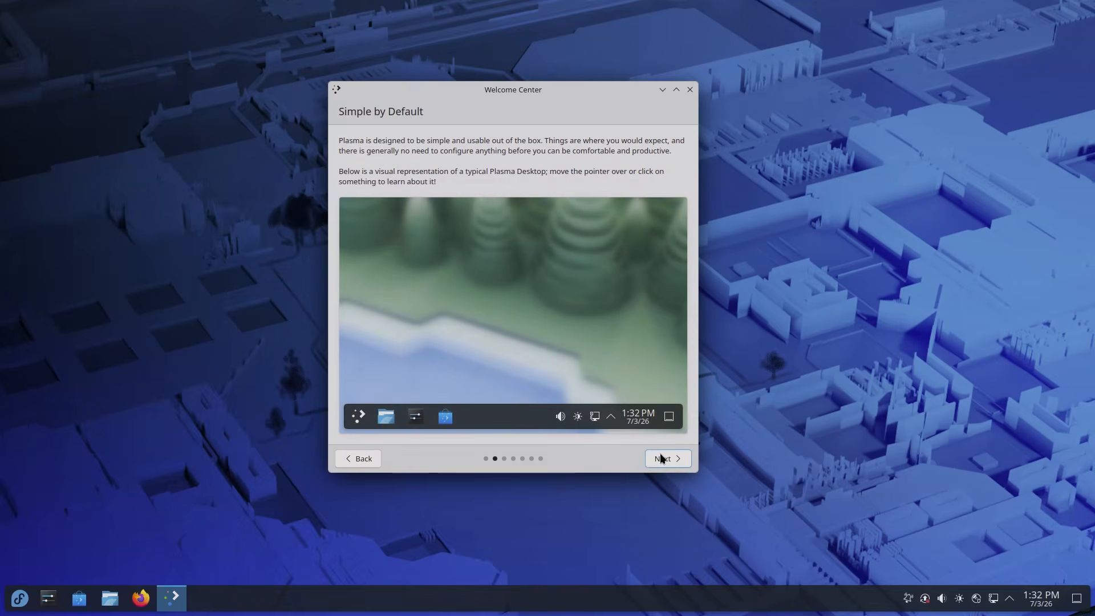
{"action": "left_click", "coordinate": [675, 458]}
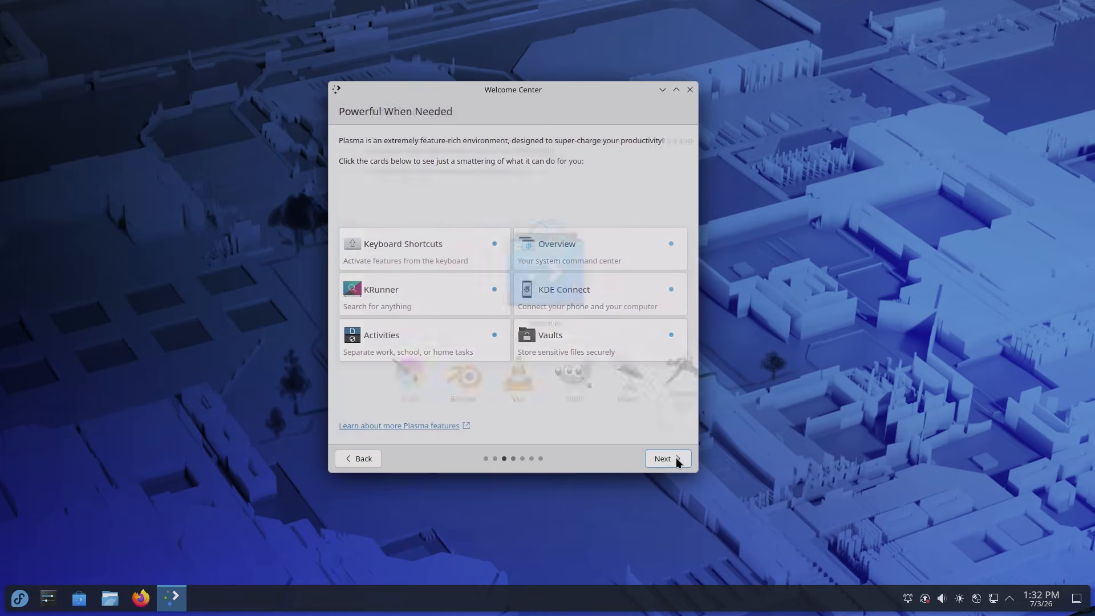
{"action": "left_click", "coordinate": [676, 457]}
{"action": "left_click", "coordinate": [676, 457]}
Step: Adjust how much anonymous Plasma usage information is shared and continue to the third-party repositories page
{"action": "left_click_drag", "start_coordinate": [430, 278], "coordinate": [476, 278]}
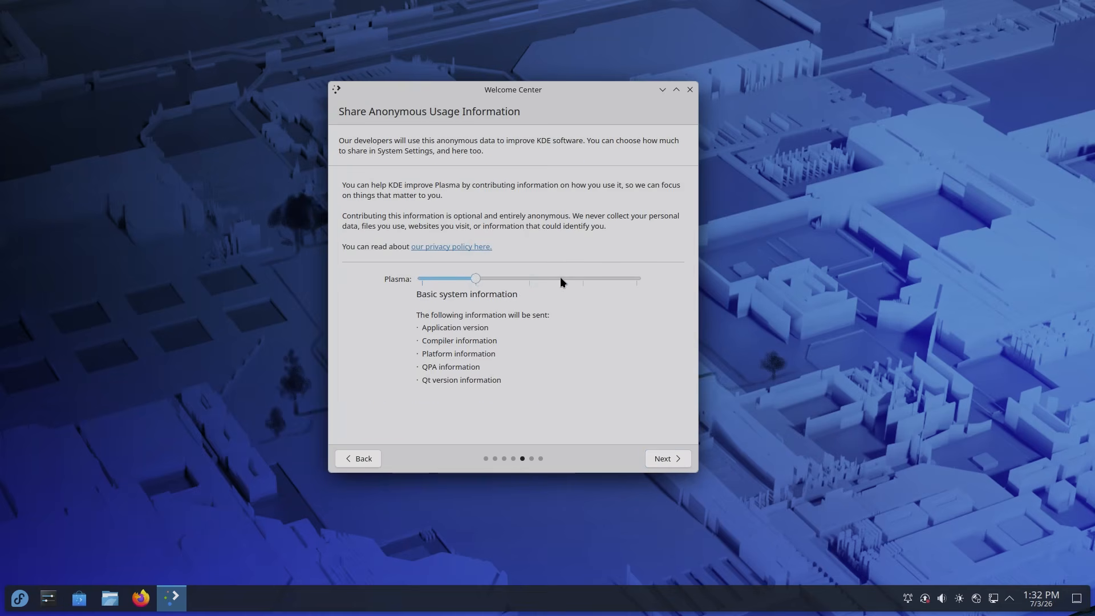
{"action": "left_click", "coordinate": [624, 279]}
{"action": "left_click", "coordinate": [661, 456]}
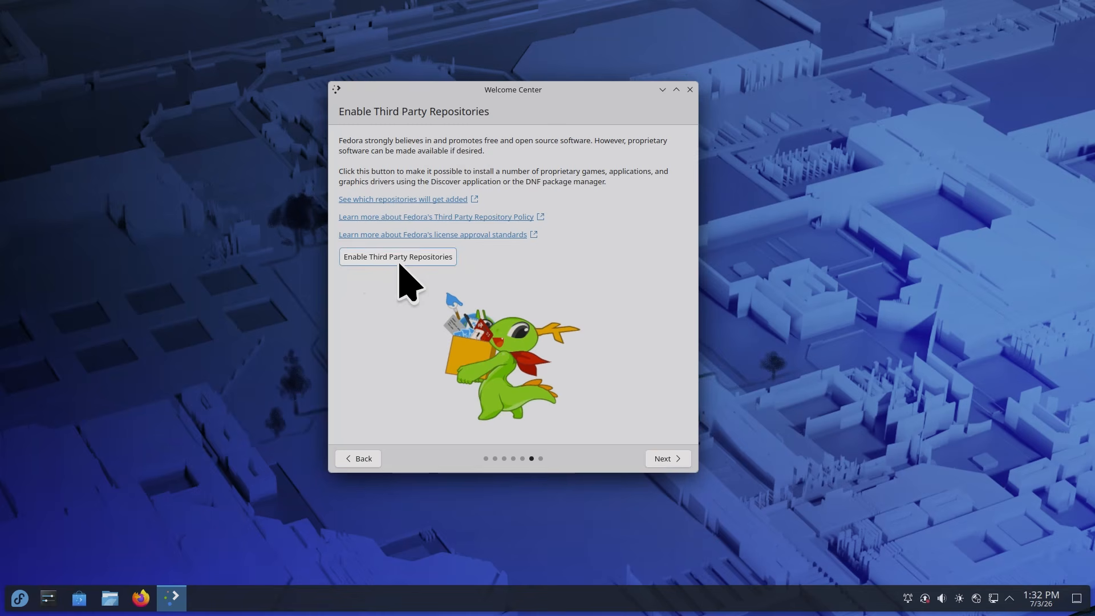
Step: Enable third-party repositories, authorizing with the account password, and finish the Welcome Center
{"action": "left_click", "coordinate": [379, 258]}
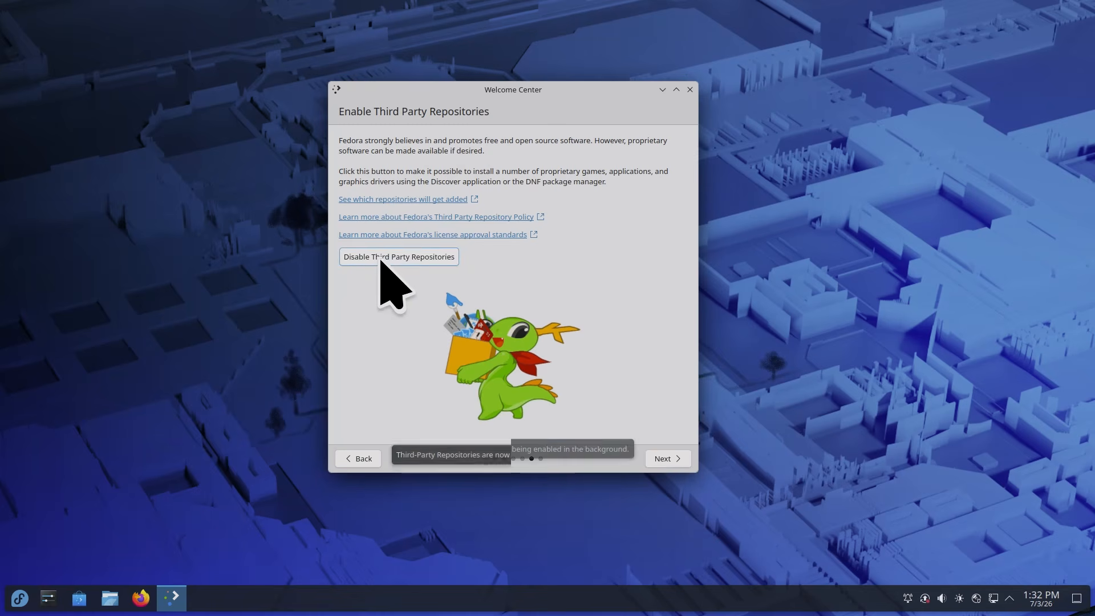
{"action": "type", "text": "*****"}
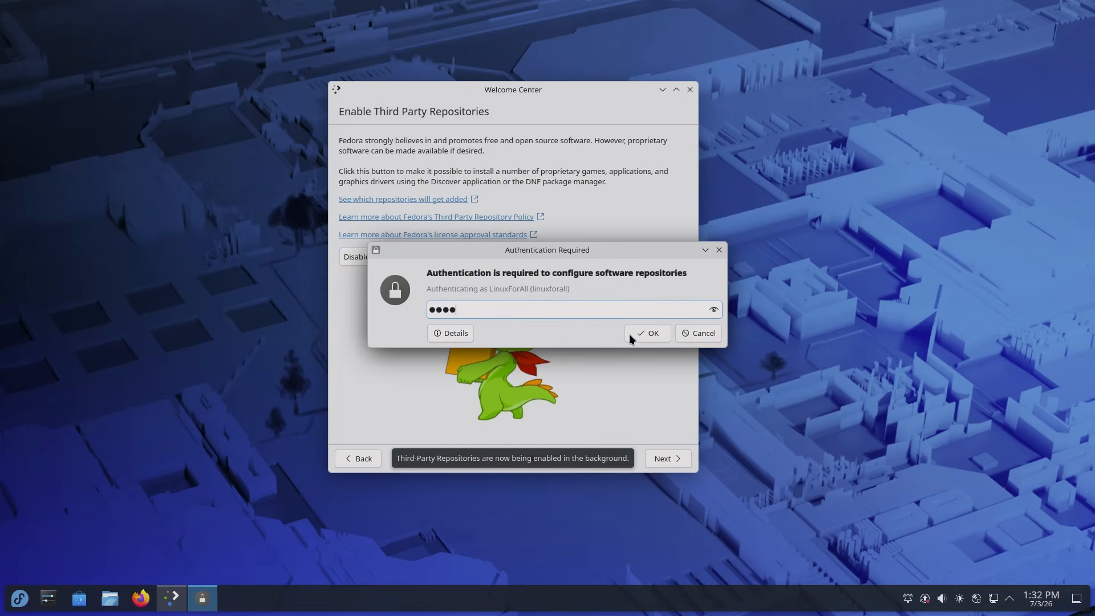
{"action": "left_click", "coordinate": [647, 333]}
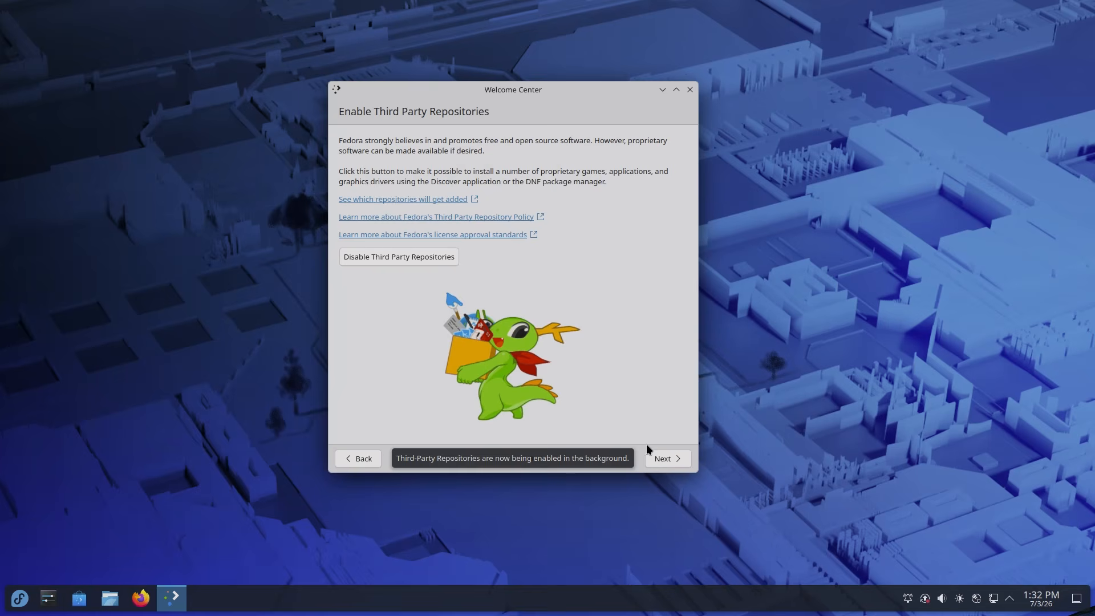
{"action": "left_click", "coordinate": [668, 458]}
{"action": "left_click", "coordinate": [672, 460]}
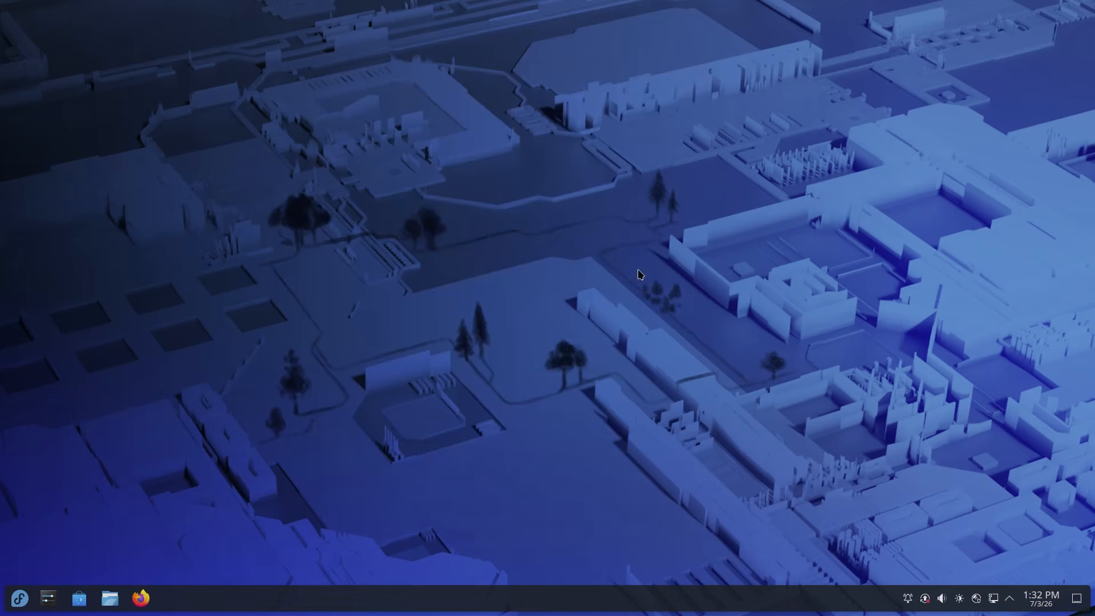
{"action": "left_click_drag", "start_coordinate": [314, 82], "coordinate": [488, 239]}
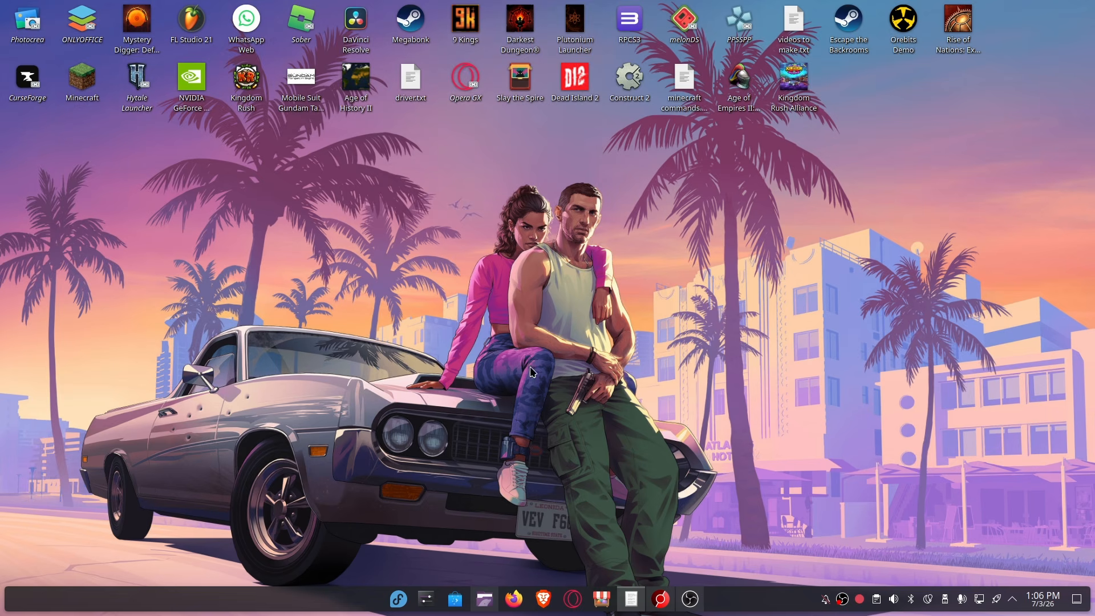
Step: Open Discover and view the NVIDIA Linux Graphics Driver page in the Hardware Drivers category
{"action": "left_click", "coordinate": [455, 599]}
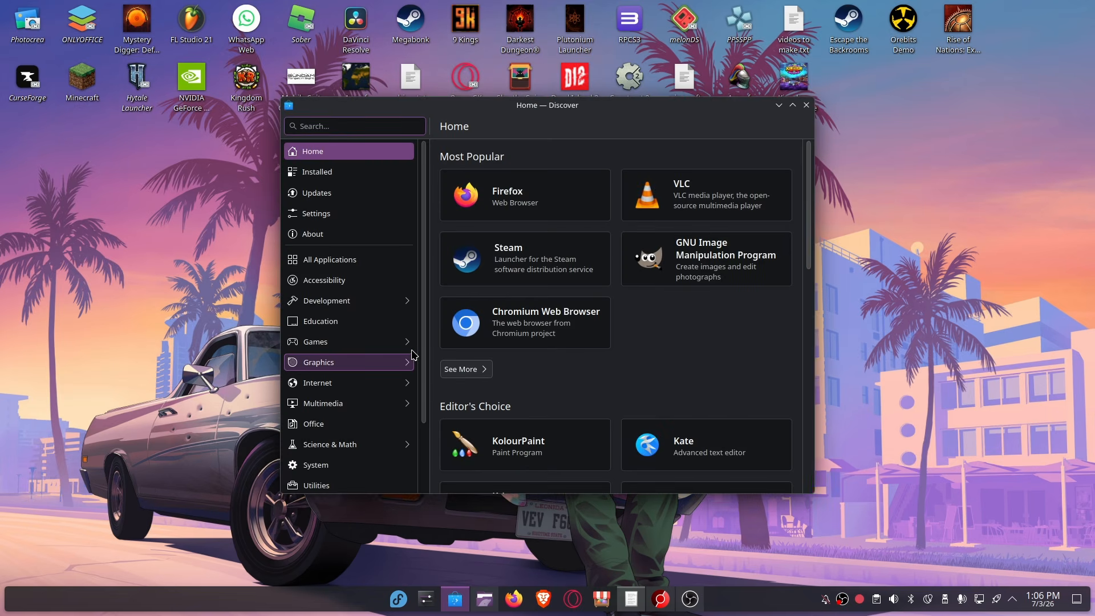
{"action": "scroll", "coordinate": [363, 342], "scroll_direction": "down", "scroll_amount": 2}
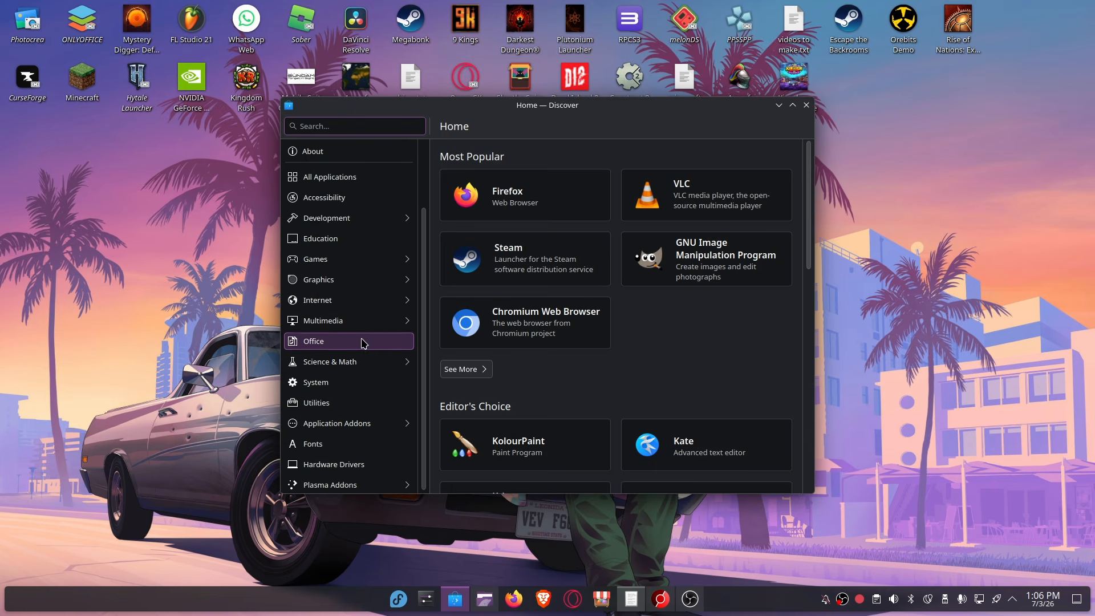
{"action": "left_click", "coordinate": [341, 464]}
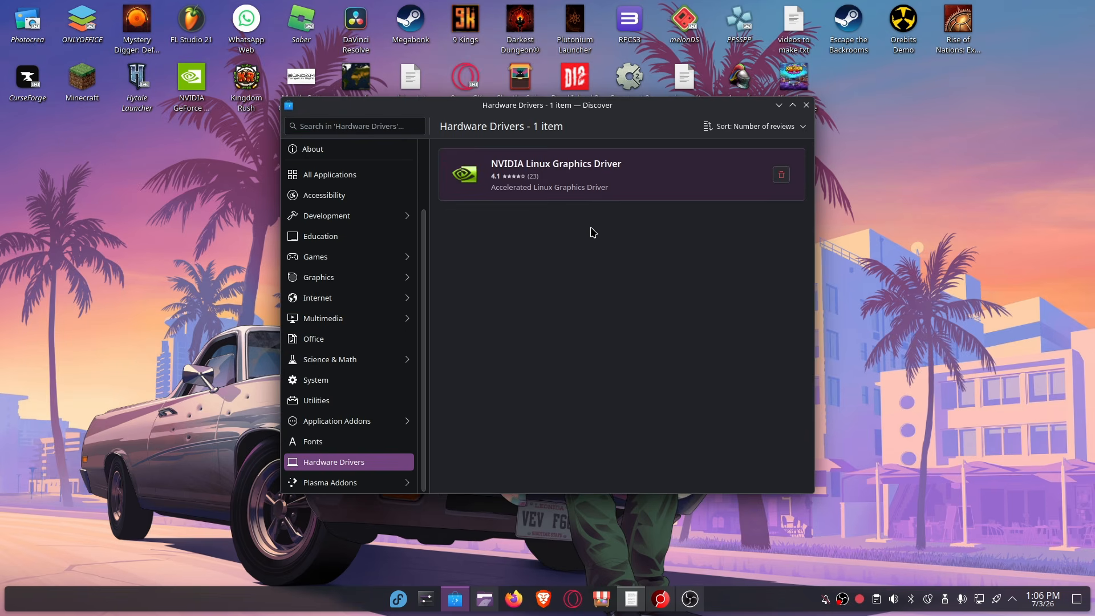
{"action": "left_click", "coordinate": [573, 172]}
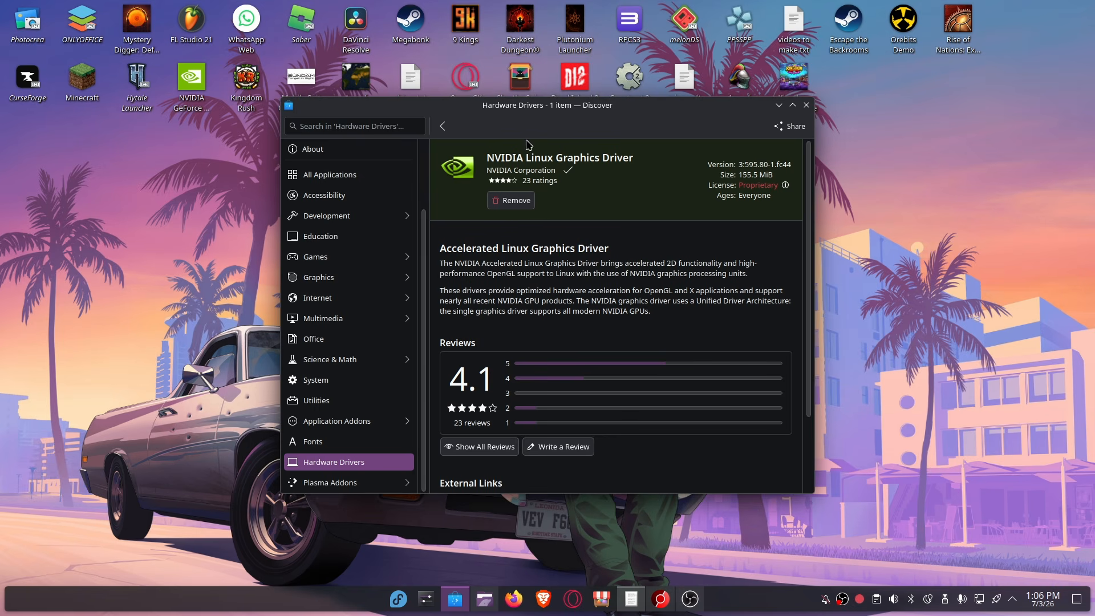
{"action": "left_click_drag", "start_coordinate": [593, 110], "coordinate": [562, 149]}
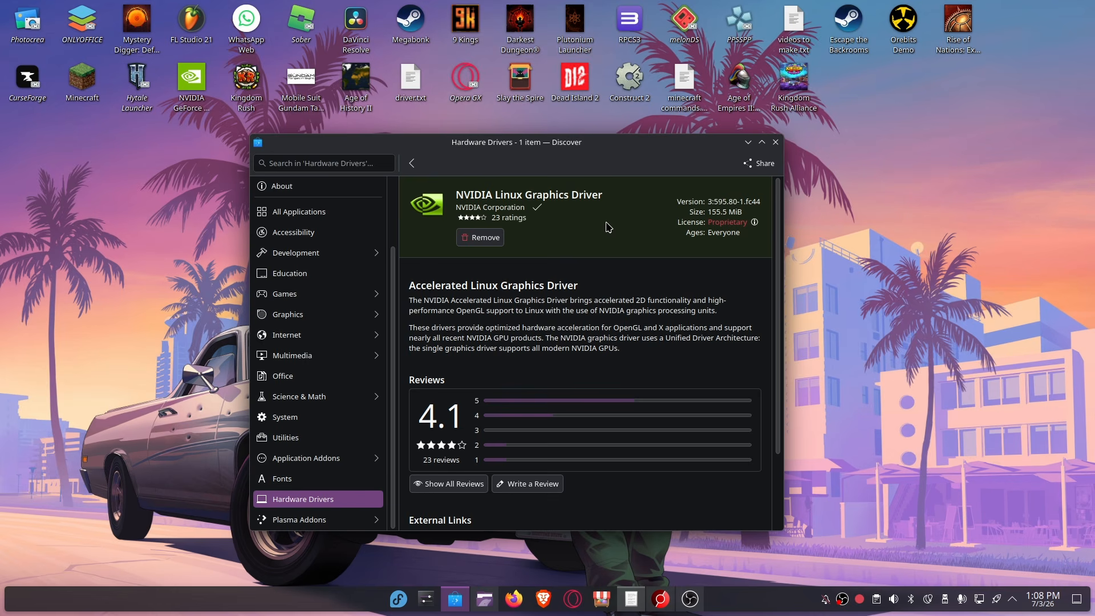
Step: Return to Discover's home page and look through its popular apps, editor's choices, highest-rated games and developer tools
{"action": "scroll", "coordinate": [345, 251], "scroll_direction": "up", "scroll_amount": 3}
{"action": "left_click", "coordinate": [369, 193]}
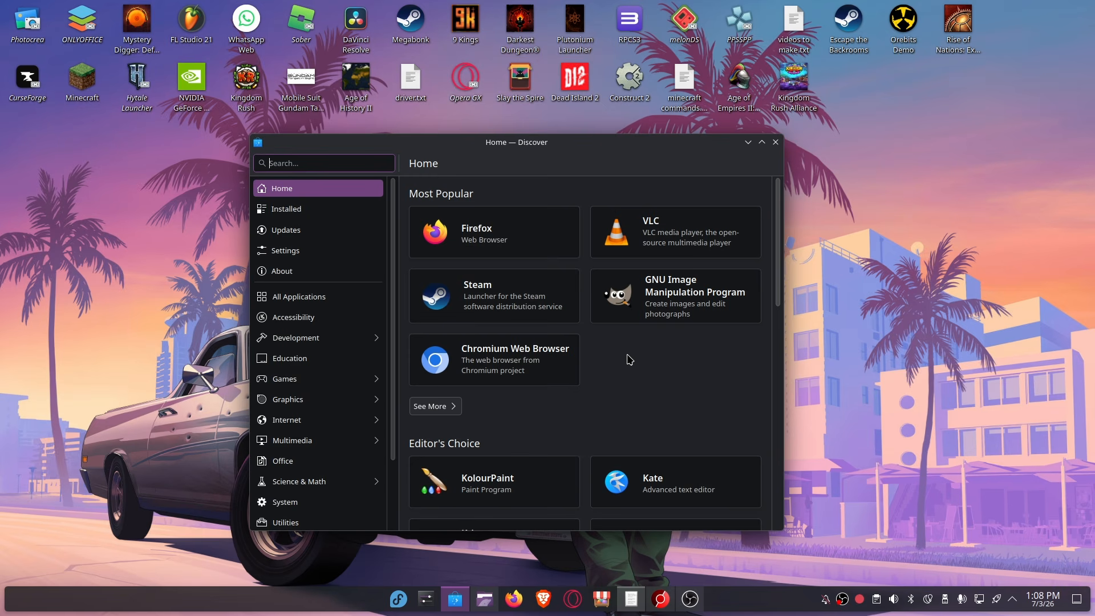
{"action": "scroll", "coordinate": [342, 282], "scroll_direction": "down", "scroll_amount": 3}
{"action": "scroll", "coordinate": [341, 272], "scroll_direction": "up", "scroll_amount": 3}
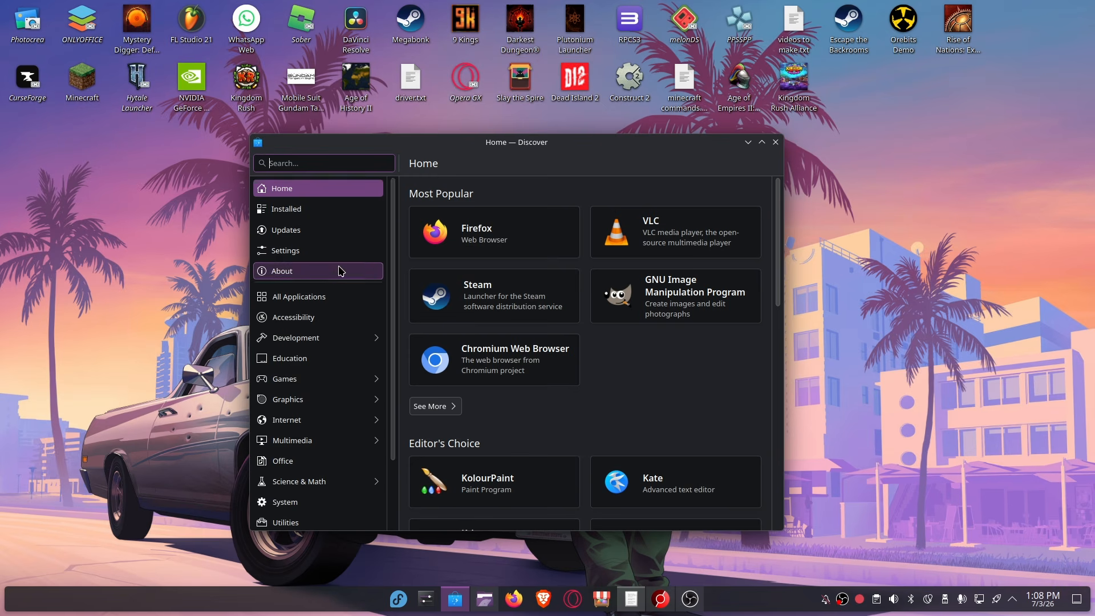
{"action": "scroll", "coordinate": [338, 273], "scroll_direction": "down", "scroll_amount": 3}
{"action": "scroll", "coordinate": [338, 273], "scroll_direction": "up", "scroll_amount": 3}
{"action": "scroll", "coordinate": [692, 342], "scroll_direction": "down", "scroll_amount": 10}
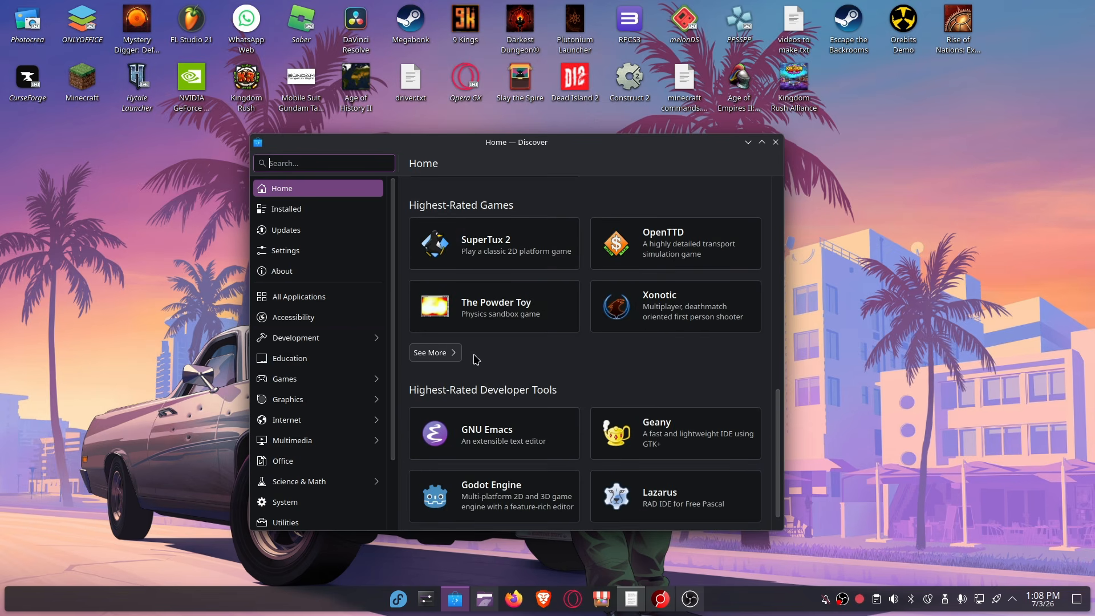
{"action": "scroll", "coordinate": [476, 359], "scroll_direction": "up", "scroll_amount": 10}
{"action": "left_click_drag", "start_coordinate": [612, 147], "coordinate": [614, 146]}
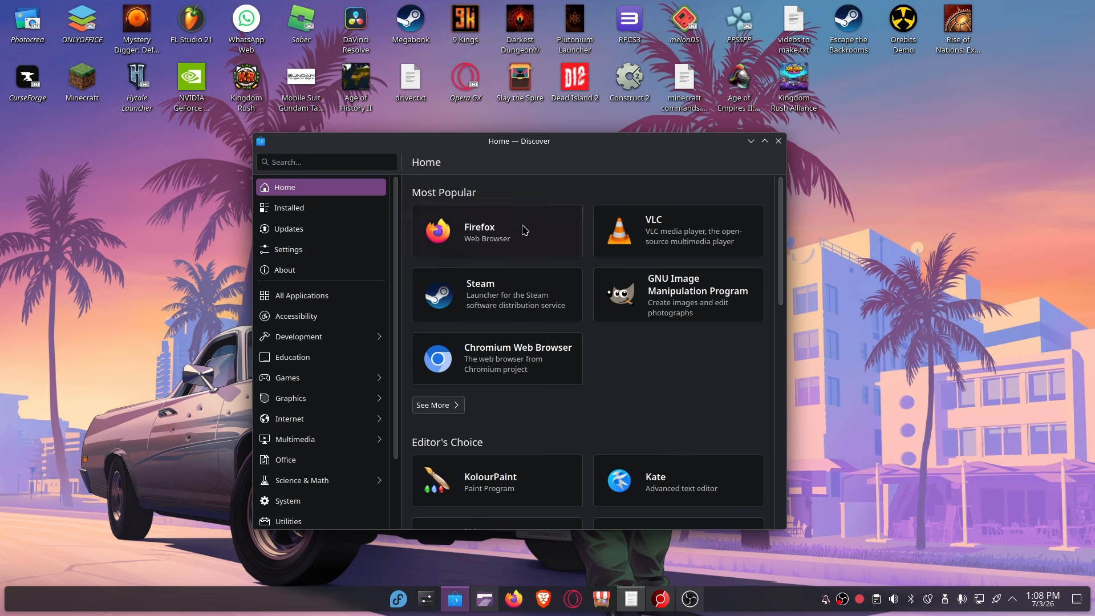
{"action": "scroll", "coordinate": [617, 305], "scroll_direction": "down", "scroll_amount": 8}
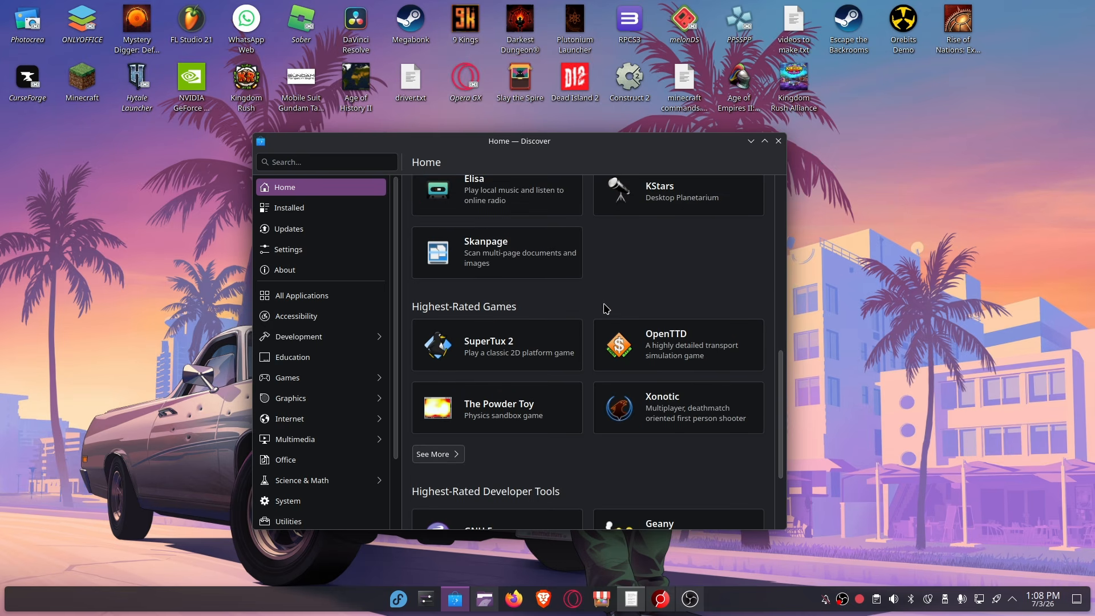
{"action": "scroll", "coordinate": [603, 335], "scroll_direction": "up", "scroll_amount": 8}
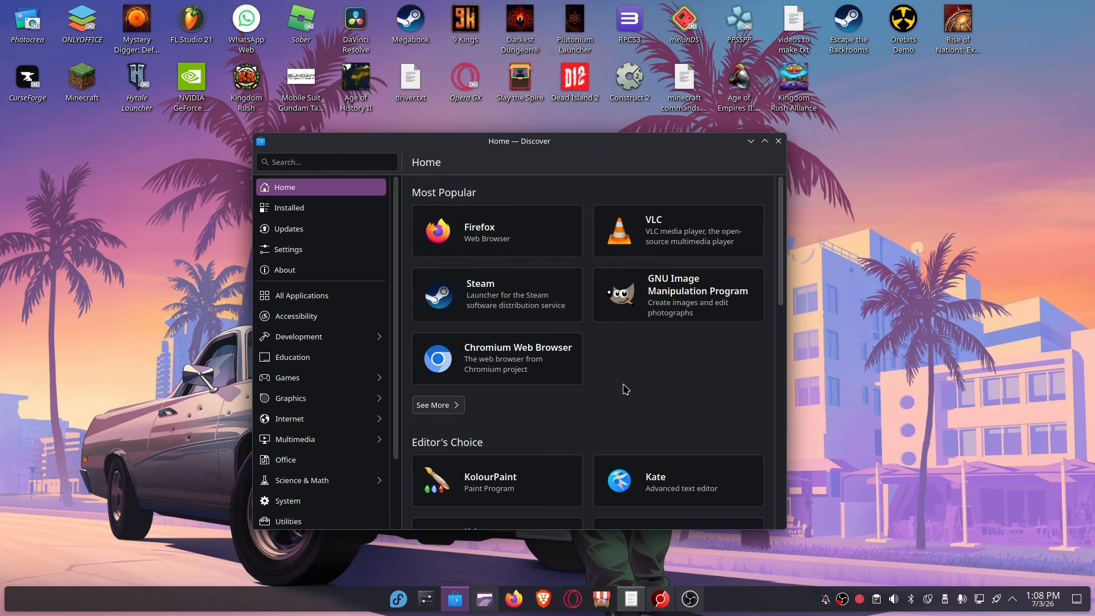
Step: View Steam's application page from the Most Popular apps and return to the home page
{"action": "scroll", "coordinate": [627, 386], "scroll_direction": "down", "scroll_amount": 3}
{"action": "scroll", "coordinate": [666, 377], "scroll_direction": "up", "scroll_amount": 3}
{"action": "left_click", "coordinate": [475, 295]}
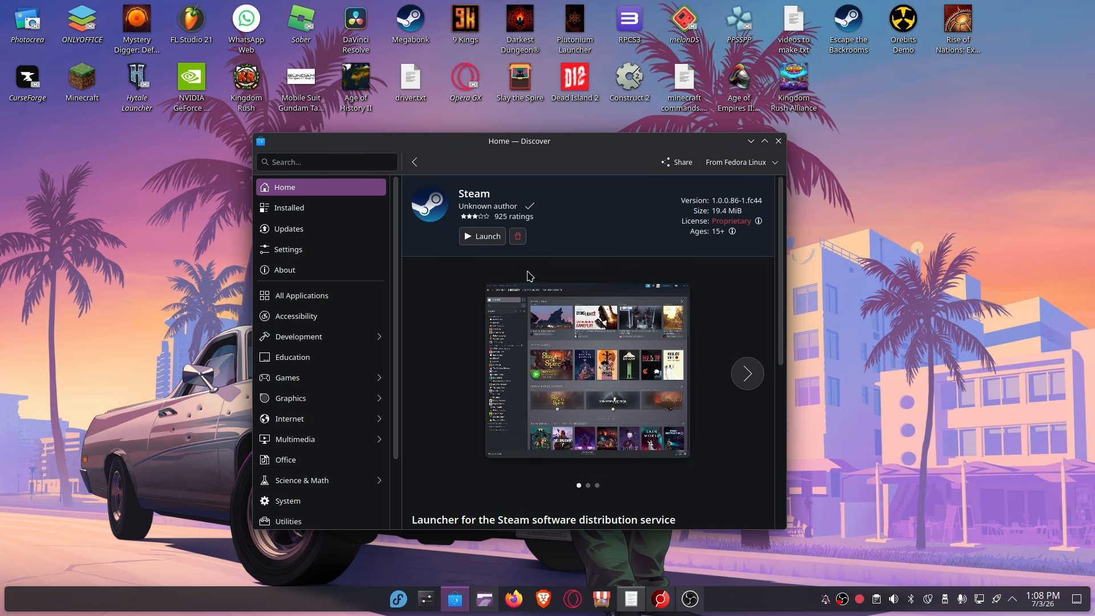
{"action": "key", "text": "alt+Left"}
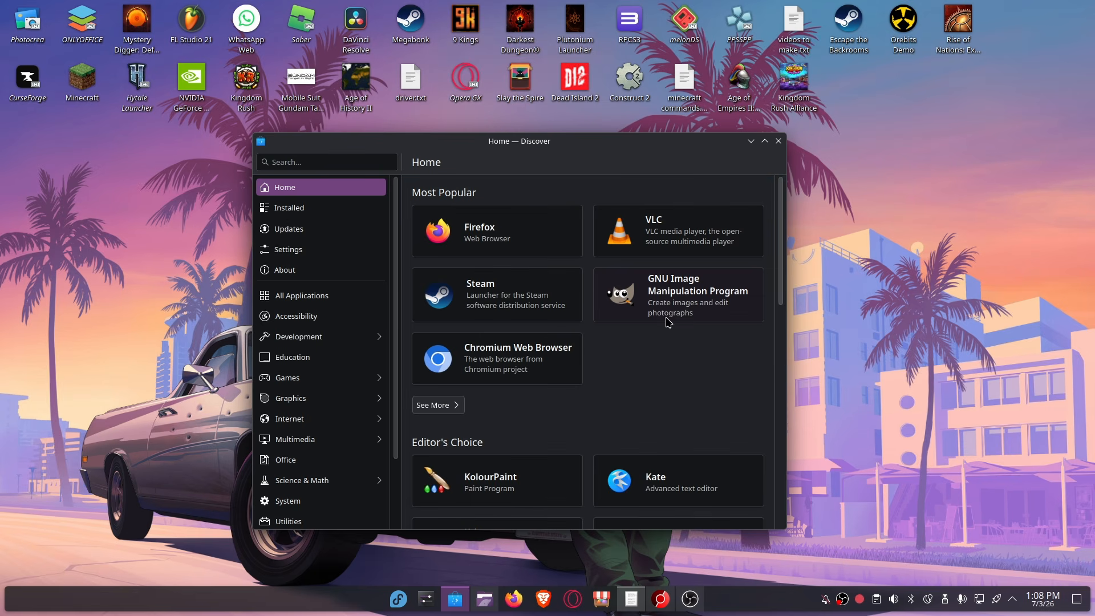
Step: Search Discover for "opera gx", view the Opera GX application page and go back
{"action": "scroll", "coordinate": [648, 286], "scroll_direction": "down", "scroll_amount": 3}
{"action": "scroll", "coordinate": [648, 286], "scroll_direction": "up", "scroll_amount": 3}
{"action": "type", "text": "opera "}
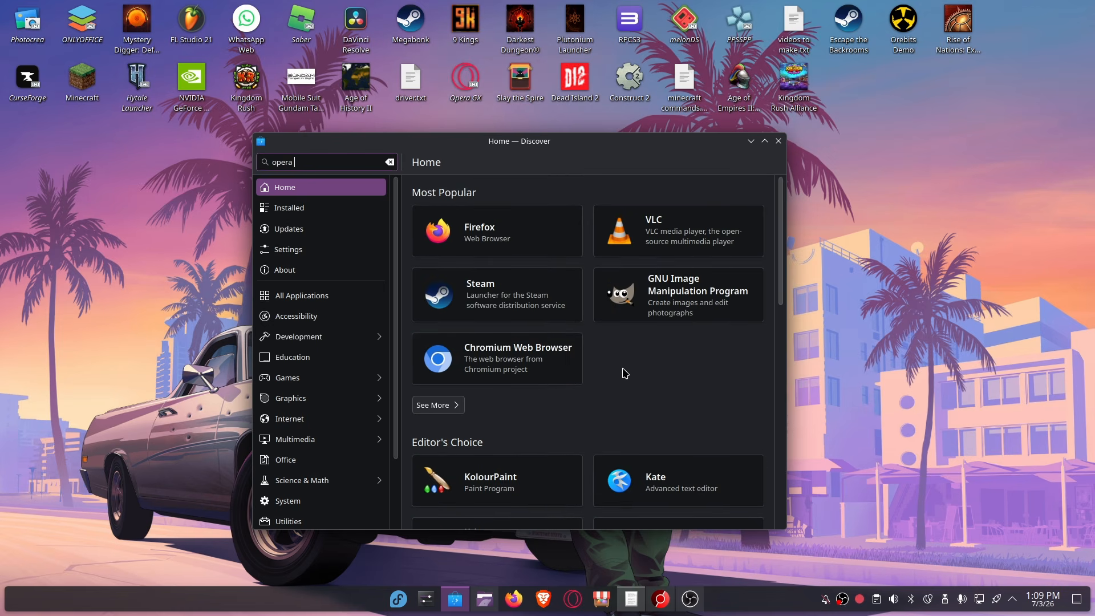
{"action": "type", "text": "gx"}
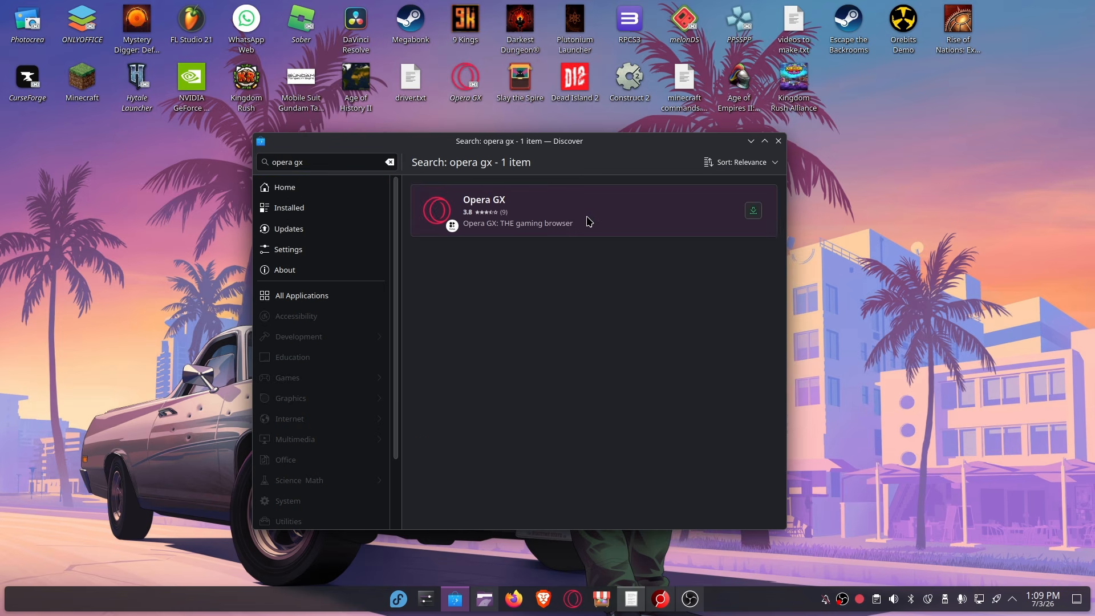
{"action": "left_click", "coordinate": [591, 215]}
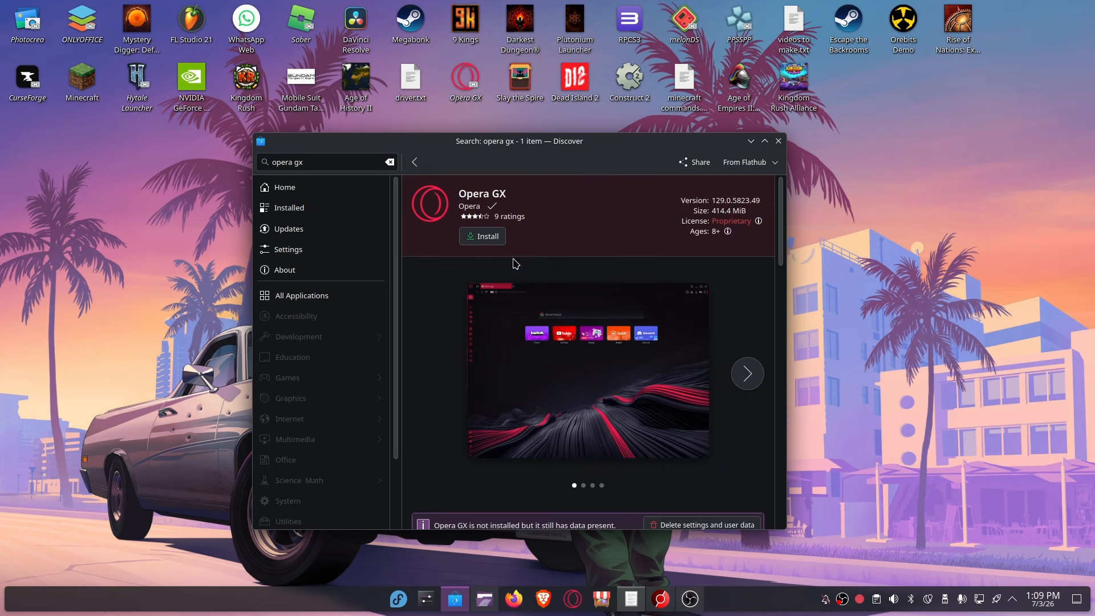
{"action": "key", "text": "alt+Left"}
Step: Open the Games category from Discover's home page, view the Sober application page and return to the games list
{"action": "left_click", "coordinate": [312, 192]}
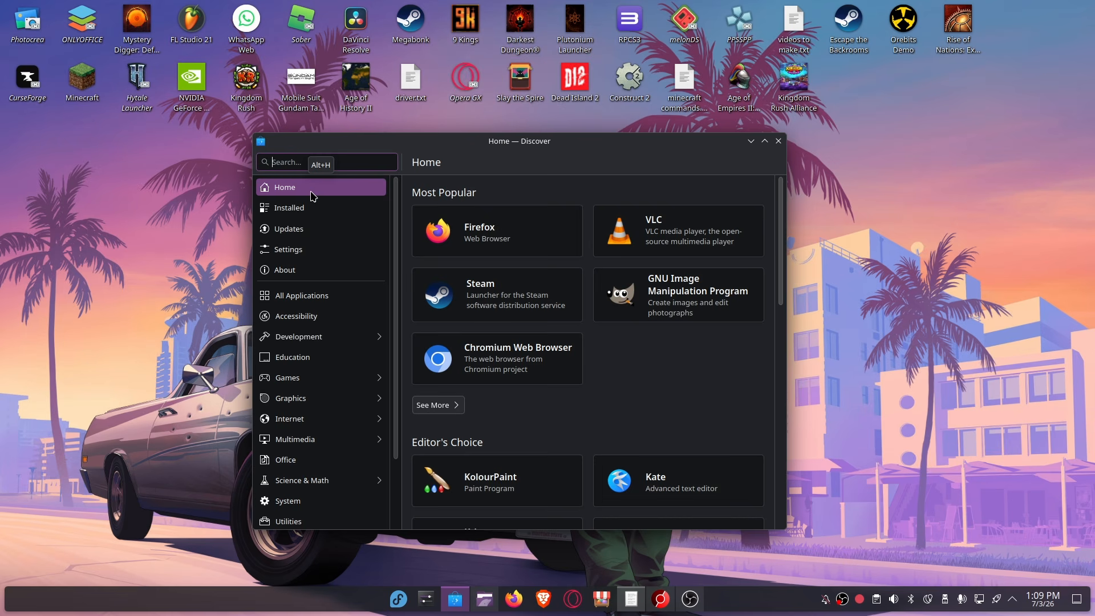
{"action": "scroll", "coordinate": [308, 262], "scroll_direction": "down", "scroll_amount": 3}
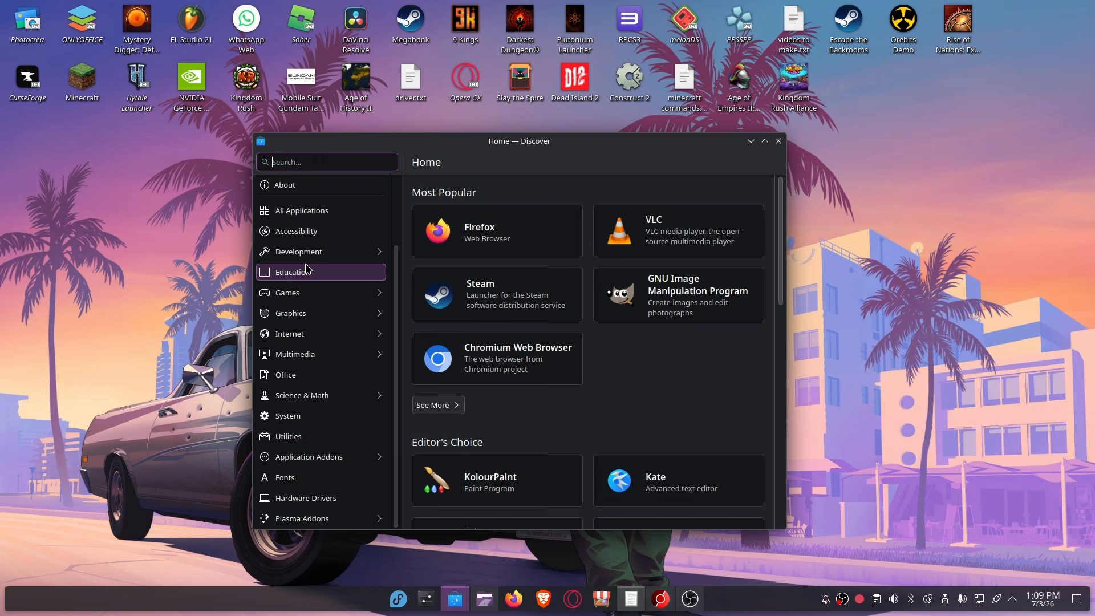
{"action": "left_click", "coordinate": [328, 293]}
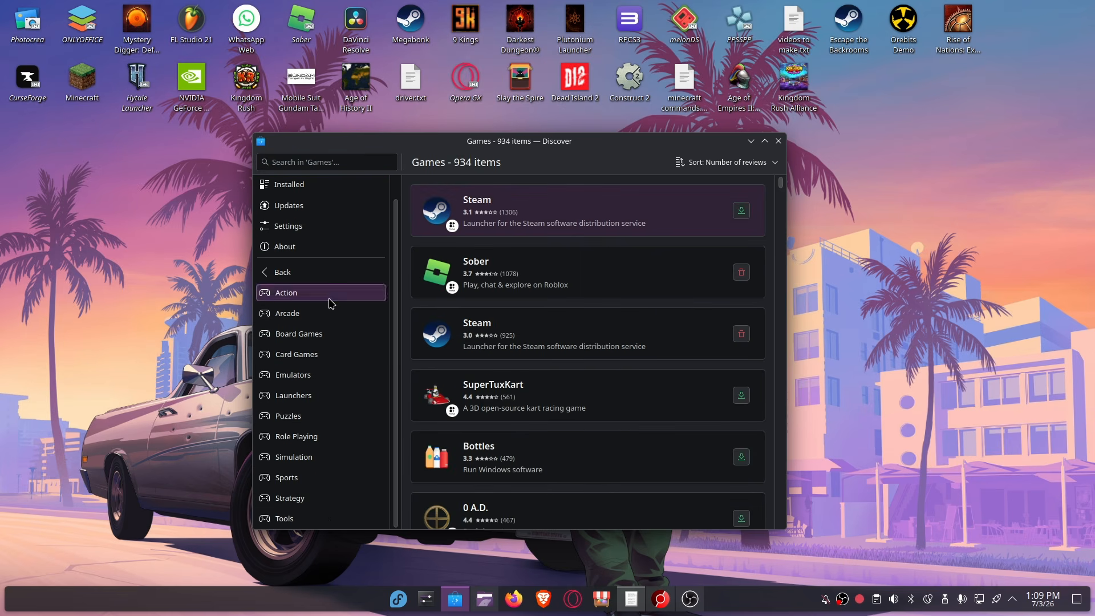
{"action": "left_click", "coordinate": [509, 278]}
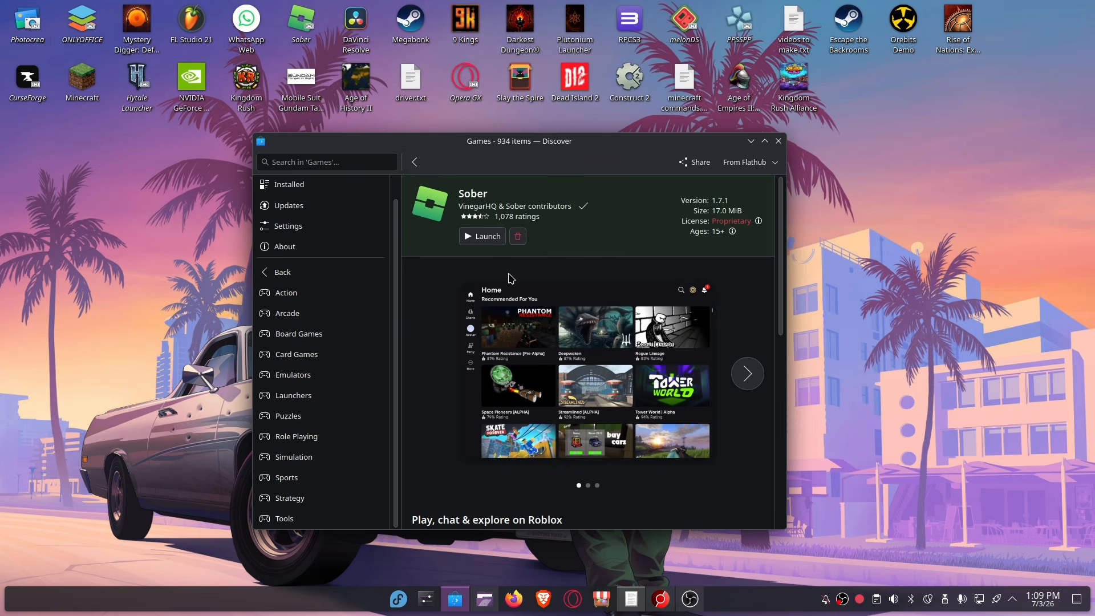
{"action": "key", "text": "alt+Left"}
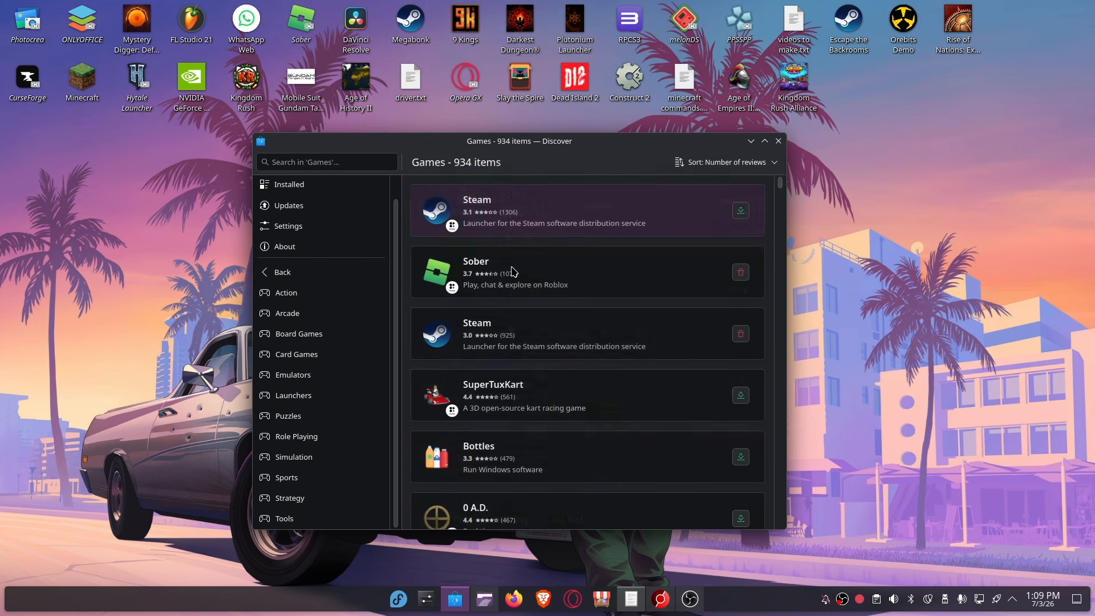
Step: View the Heroic application page from further down the games list and leave the Games category
{"action": "scroll", "coordinate": [606, 368], "scroll_direction": "down", "scroll_amount": 7}
{"action": "scroll", "coordinate": [587, 405], "scroll_direction": "up", "scroll_amount": 3}
{"action": "left_click", "coordinate": [569, 437]}
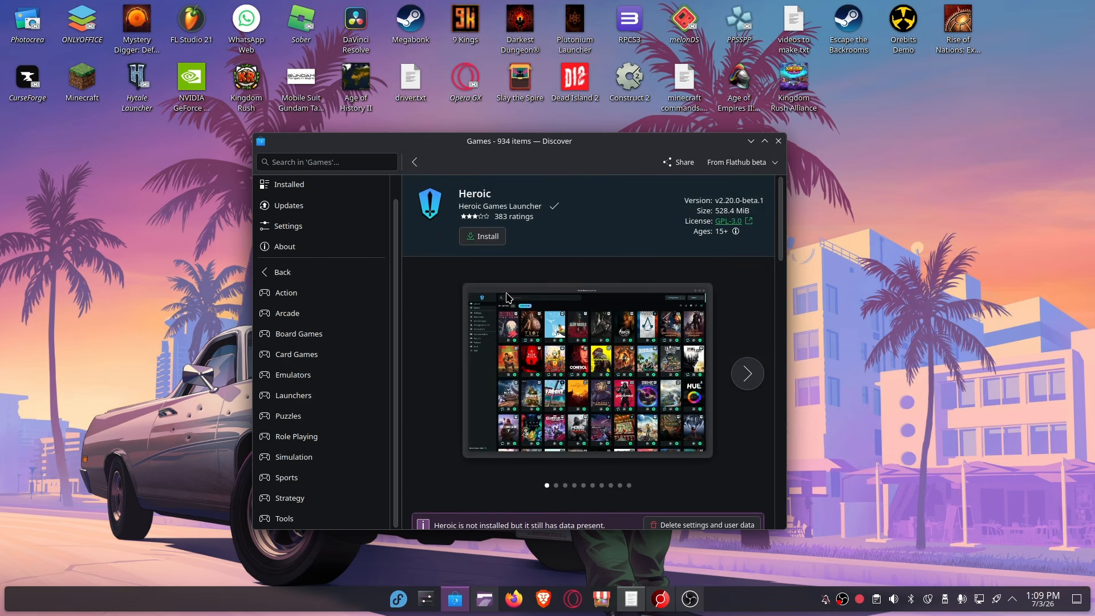
{"action": "key", "text": "alt+Left"}
{"action": "left_click", "coordinate": [290, 272]}
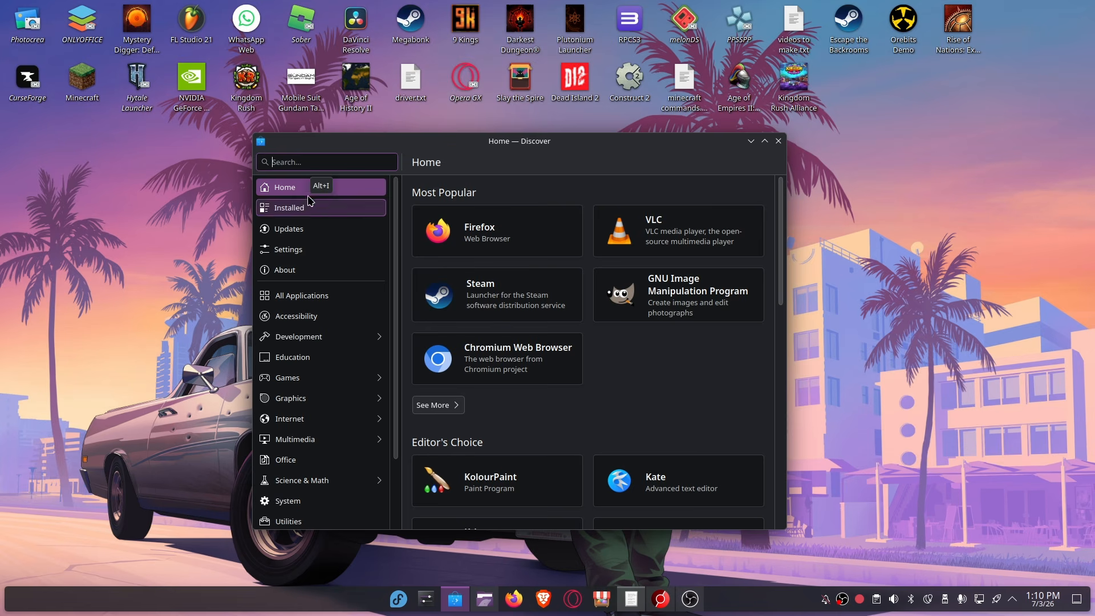
Step: Look through Discover's list of installed applications and view the Krfb application page along the way
{"action": "left_click", "coordinate": [330, 207]}
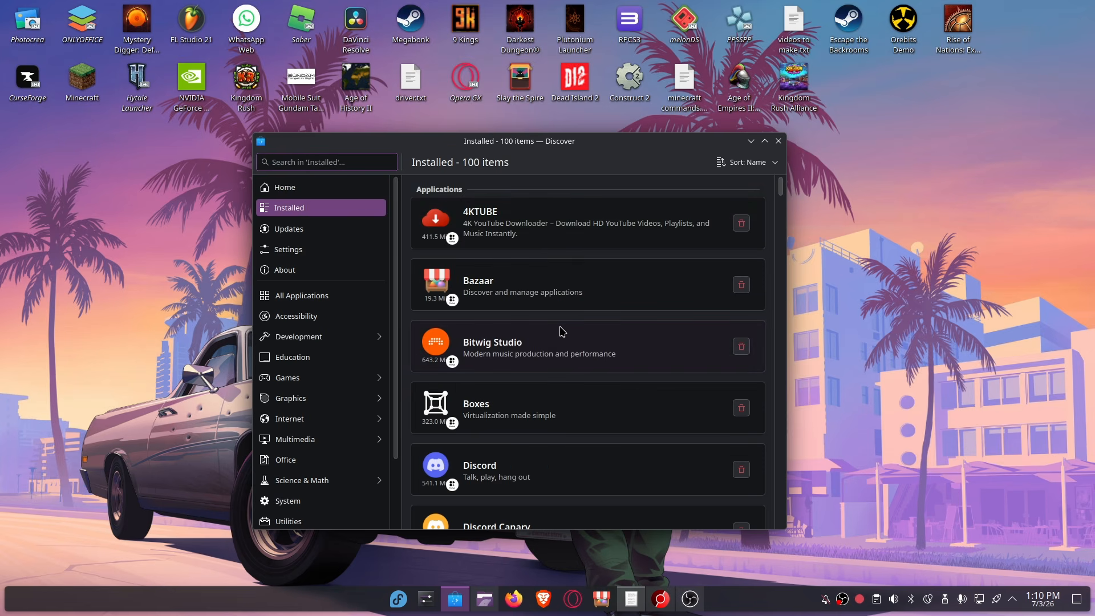
{"action": "scroll", "coordinate": [564, 292], "scroll_direction": "down", "scroll_amount": 20}
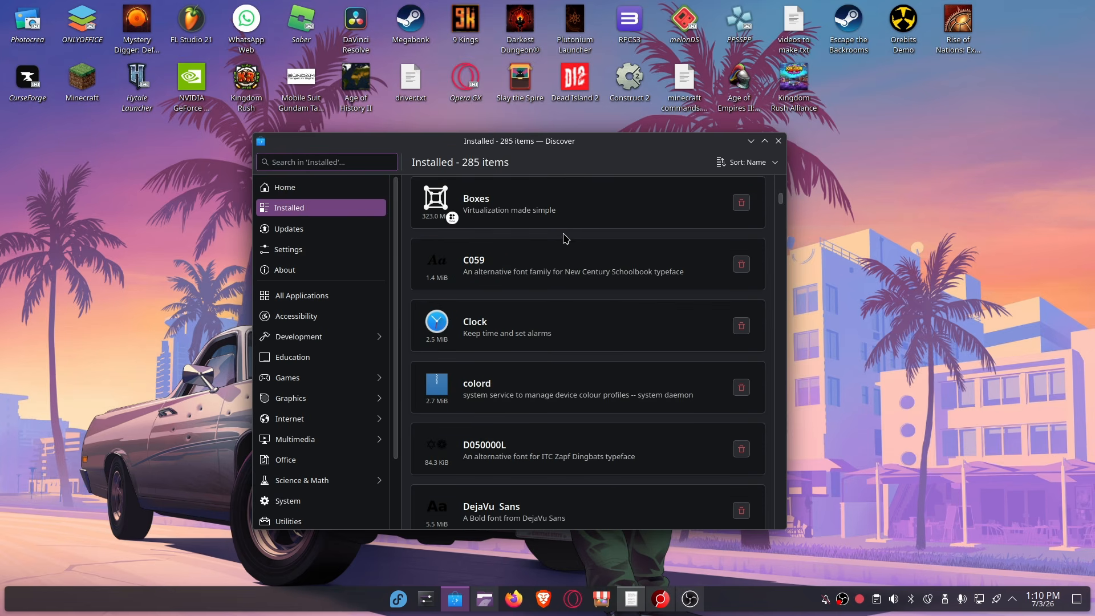
{"action": "scroll", "coordinate": [563, 240], "scroll_direction": "down", "scroll_amount": 20}
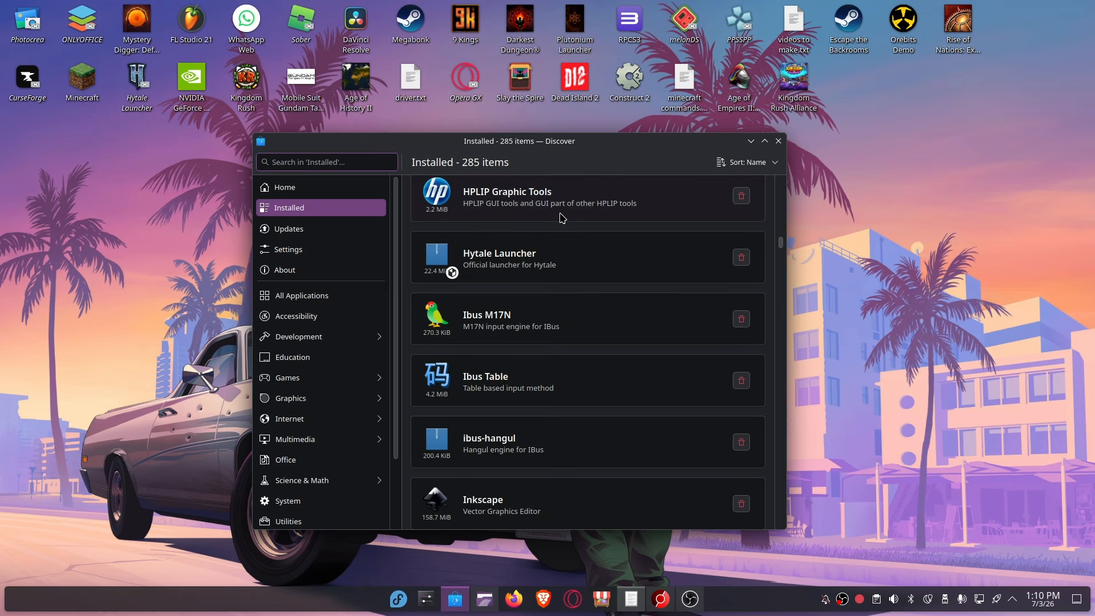
{"action": "scroll", "coordinate": [559, 220], "scroll_direction": "down", "scroll_amount": 15}
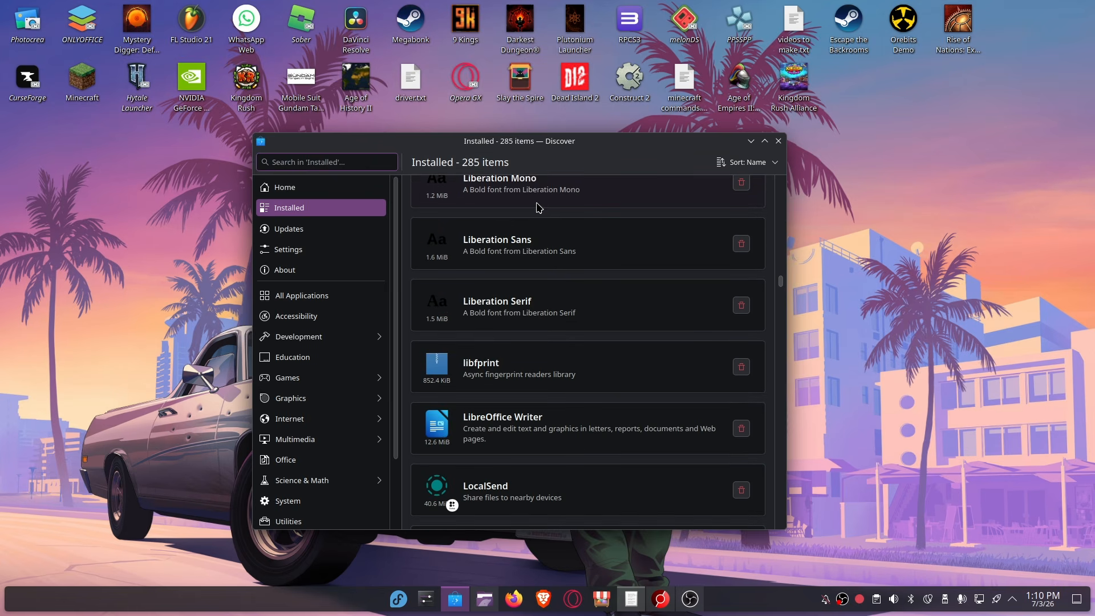
{"action": "scroll", "coordinate": [548, 212], "scroll_direction": "up", "scroll_amount": 3}
{"action": "scroll", "coordinate": [549, 212], "scroll_direction": "up", "scroll_amount": 3}
{"action": "left_click", "coordinate": [559, 275]}
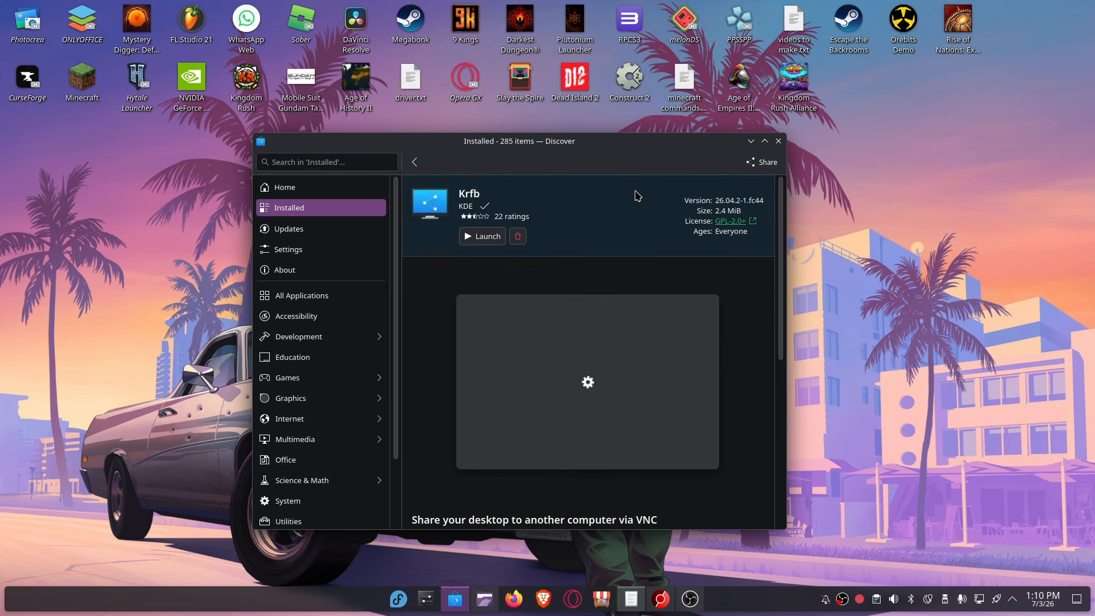
{"action": "key", "text": "alt+Left"}
{"action": "scroll", "coordinate": [641, 296], "scroll_direction": "down", "scroll_amount": 12}
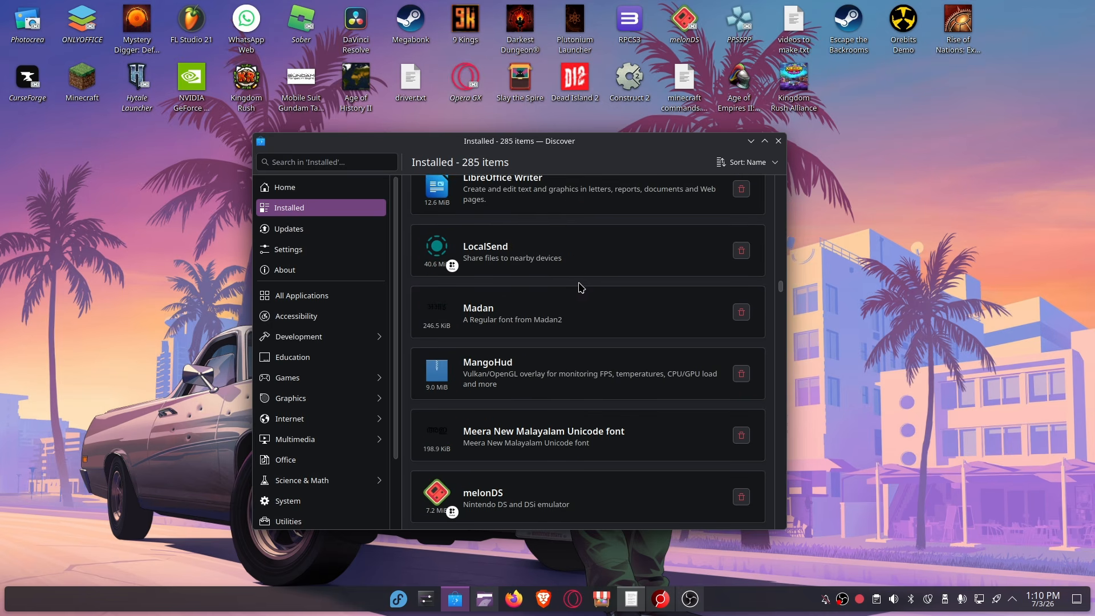
{"action": "scroll", "coordinate": [576, 281], "scroll_direction": "down", "scroll_amount": 5}
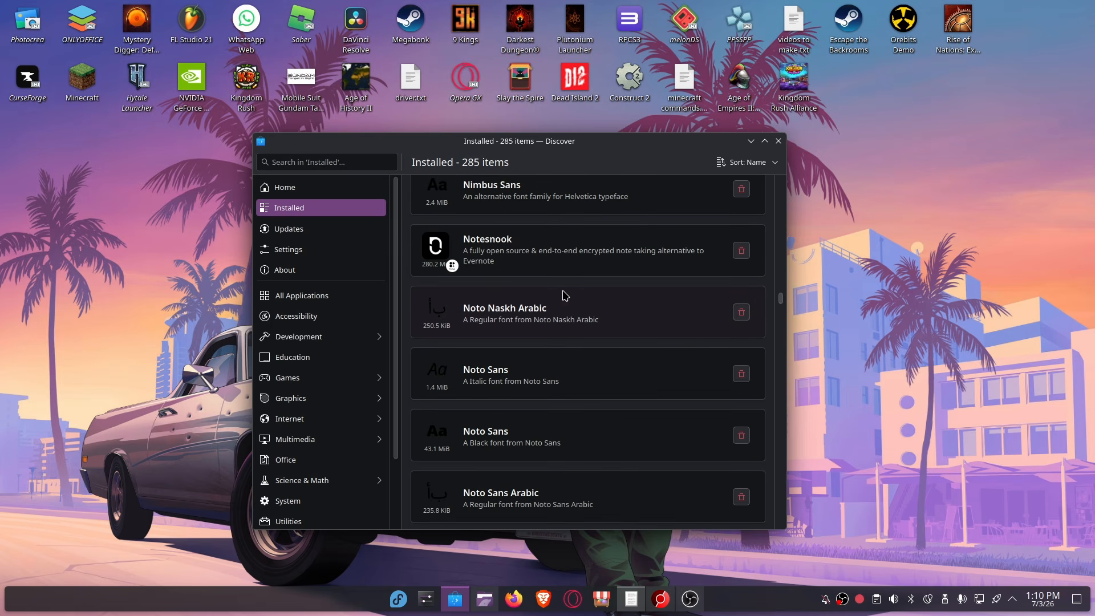
Step: Review the firmware, Fedora Linux 44 and RPM Fusion software sources and the missing backends in Discover's settings
{"action": "left_click", "coordinate": [317, 249]}
{"action": "scroll", "coordinate": [539, 260], "scroll_direction": "down", "scroll_amount": 3}
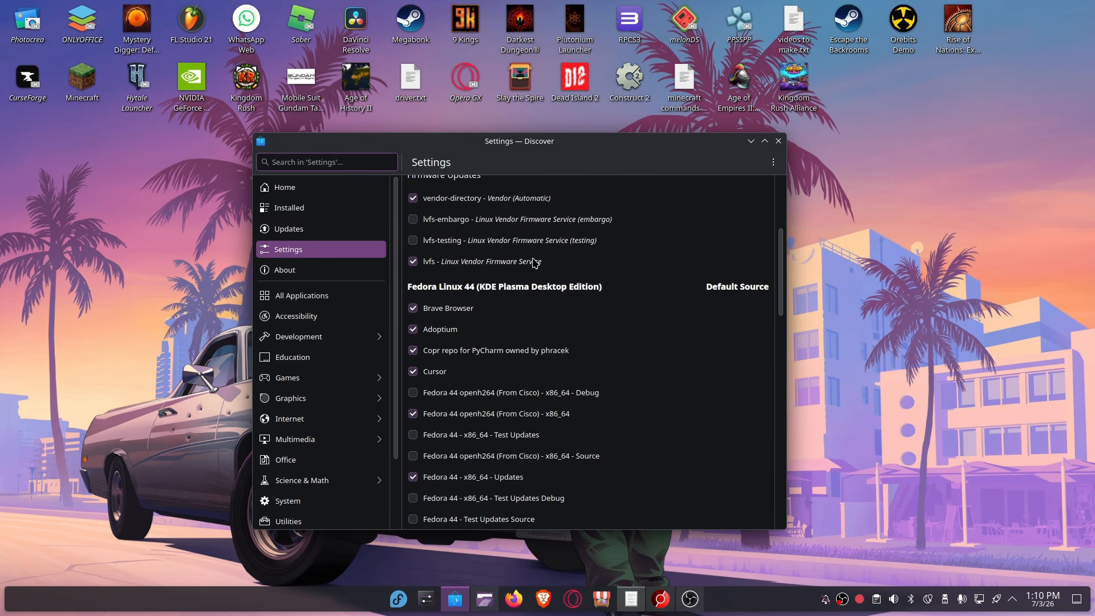
{"action": "scroll", "coordinate": [524, 273], "scroll_direction": "down", "scroll_amount": 15}
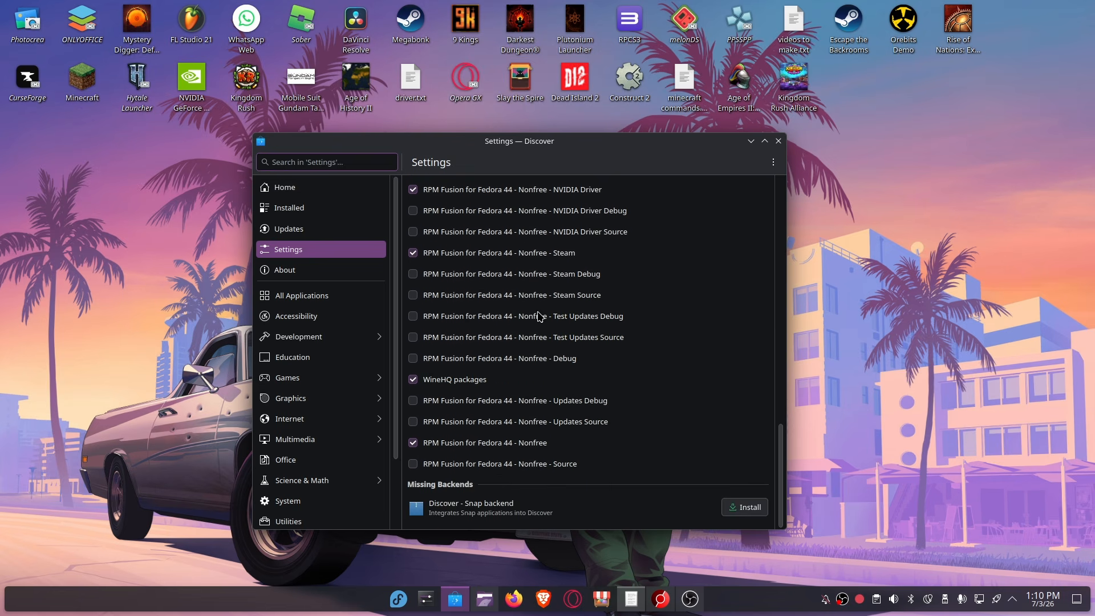
{"action": "scroll", "coordinate": [562, 282], "scroll_direction": "up", "scroll_amount": 2}
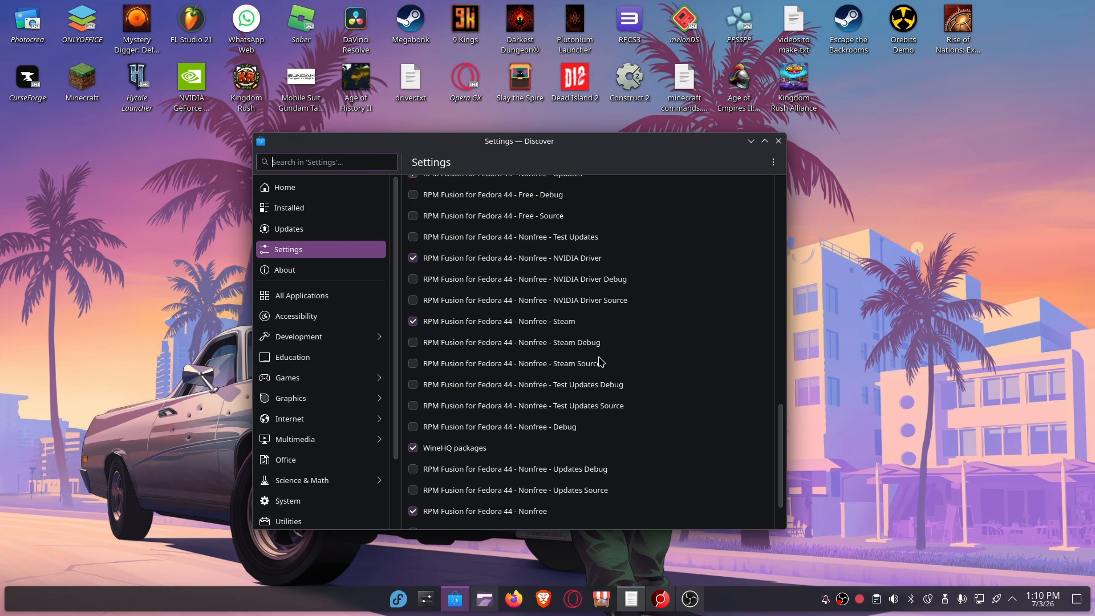
{"action": "scroll", "coordinate": [599, 361], "scroll_direction": "up", "scroll_amount": 15}
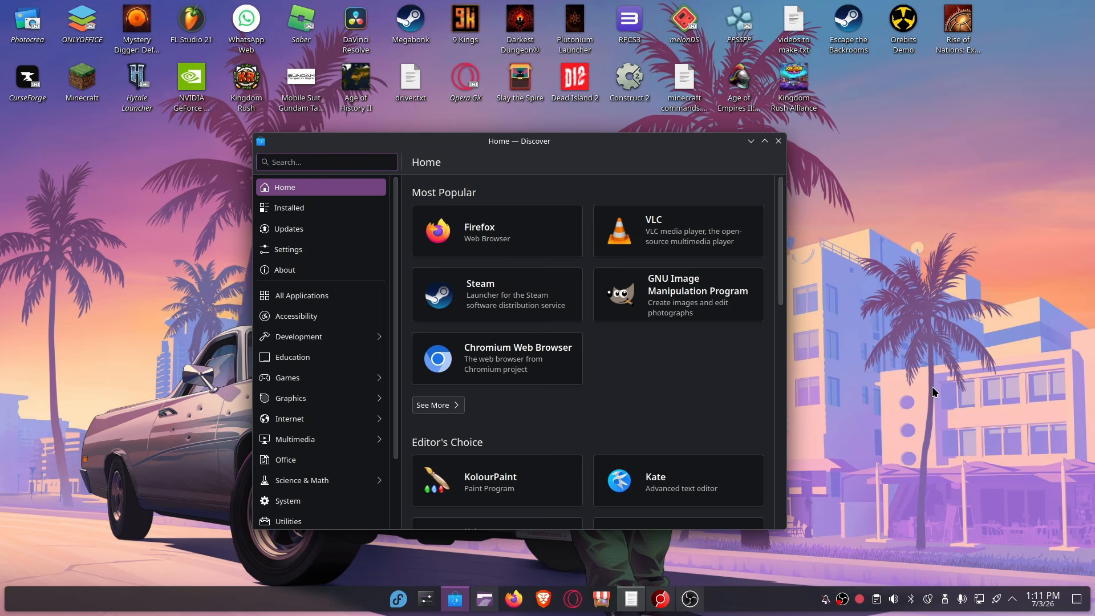
Step: Show the Visual Studio Code download page in the browser, and search Discover for "vscode"
{"action": "left_click", "coordinate": [663, 600]}
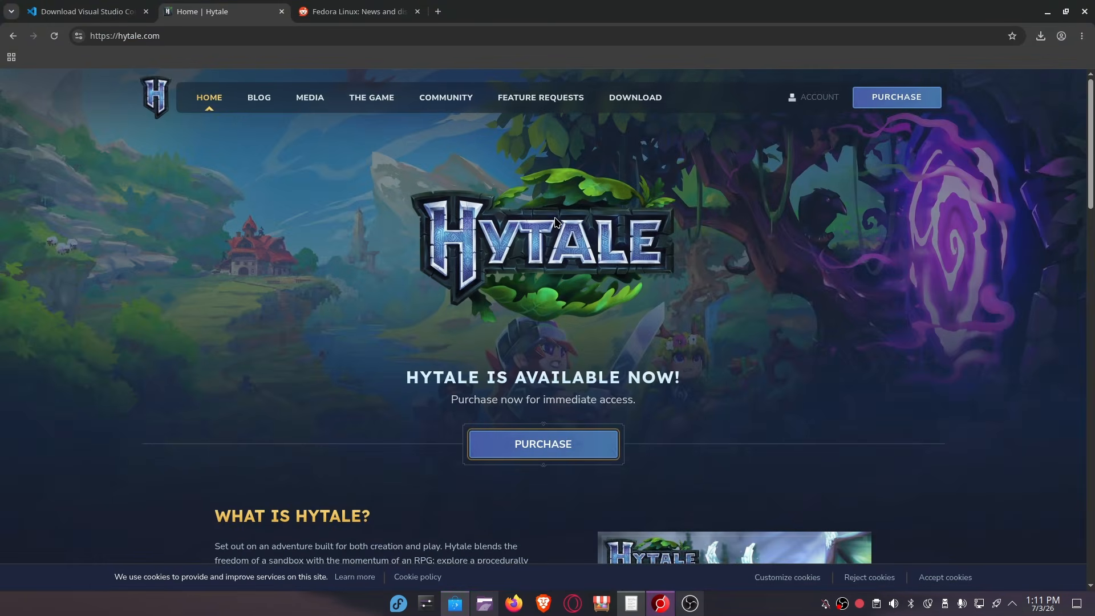
{"action": "left_click", "coordinate": [112, 8]}
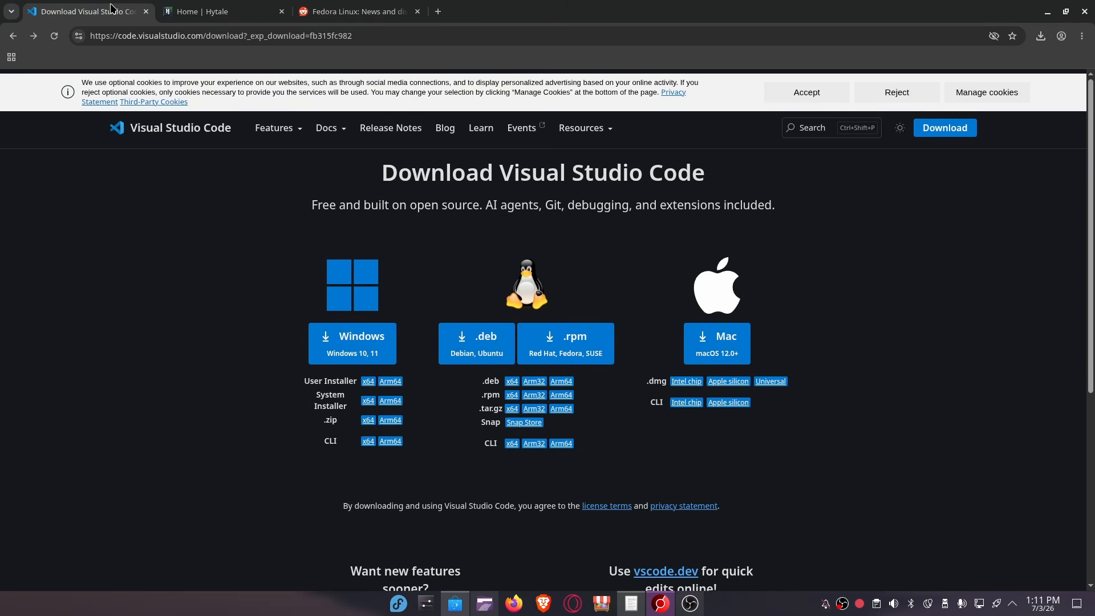
{"action": "left_click", "coordinate": [454, 602]}
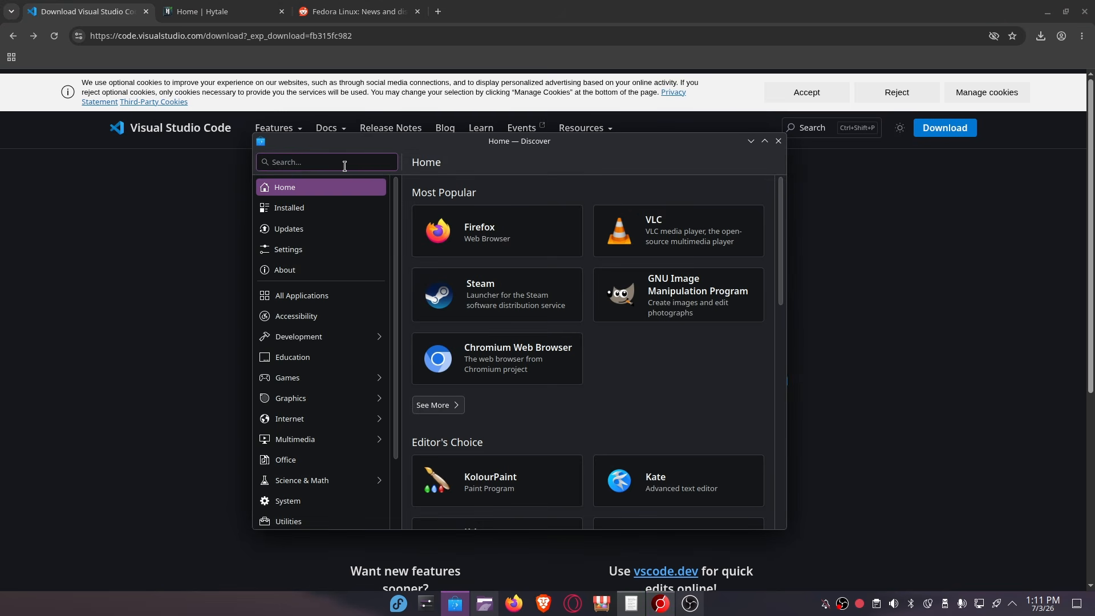
{"action": "type", "text": "vscode"}
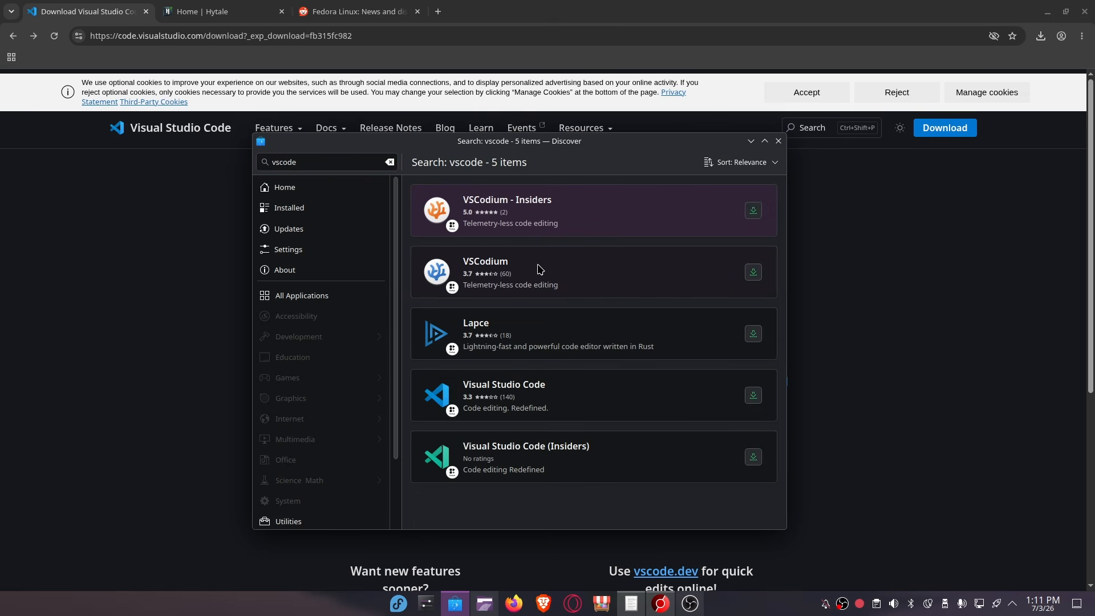
Step: View the Visual Studio Code application page with its Flathub source options, and minimize Discover
{"action": "left_click", "coordinate": [615, 409]}
{"action": "left_click", "coordinate": [749, 164]}
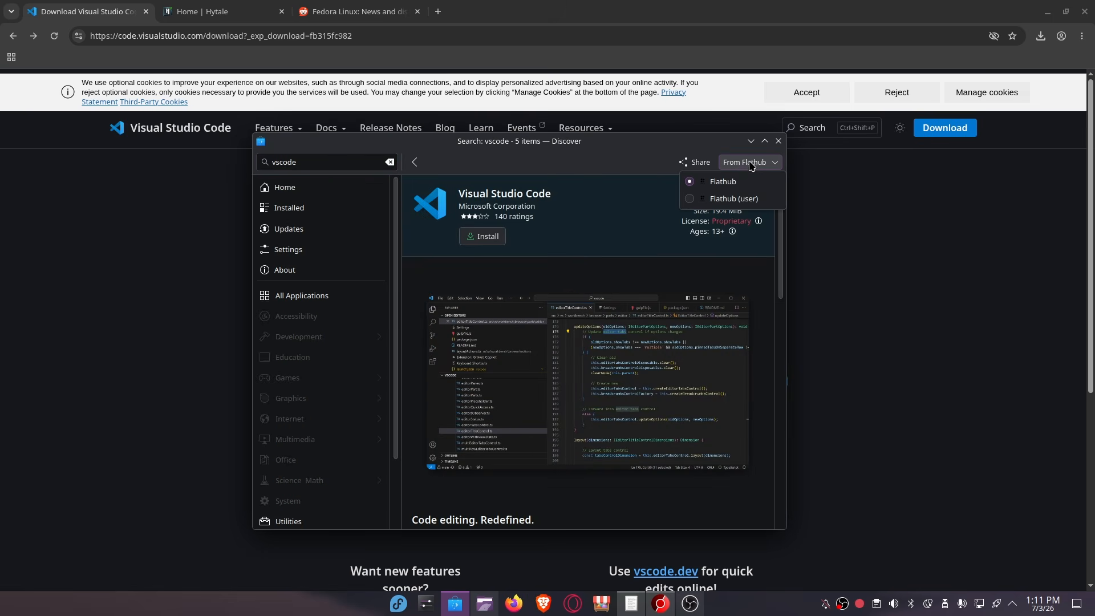
{"action": "left_click", "coordinate": [750, 165]}
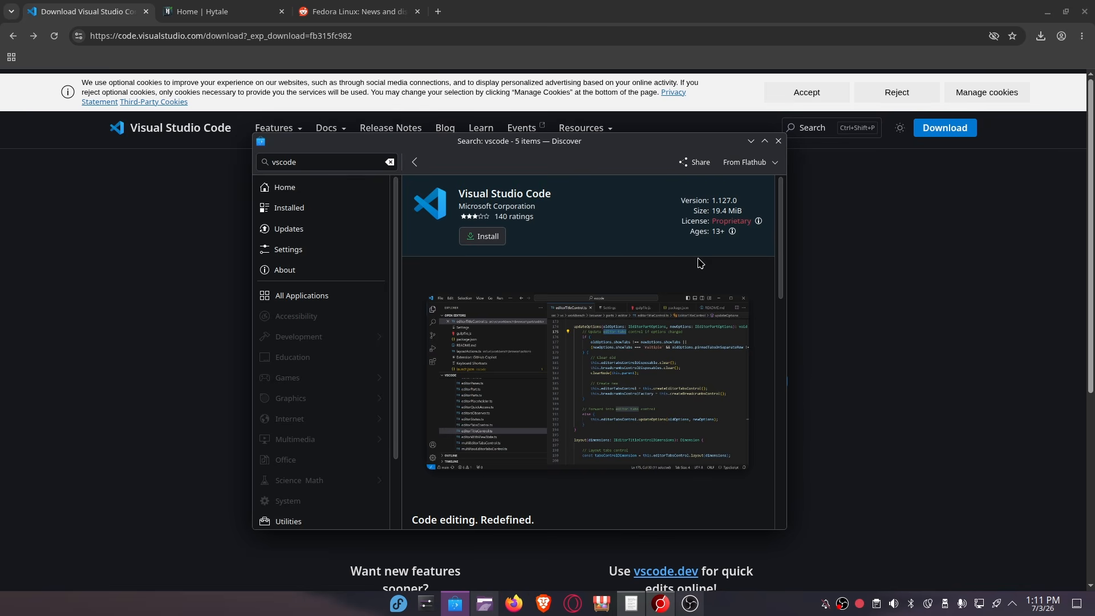
{"action": "left_click", "coordinate": [750, 141]}
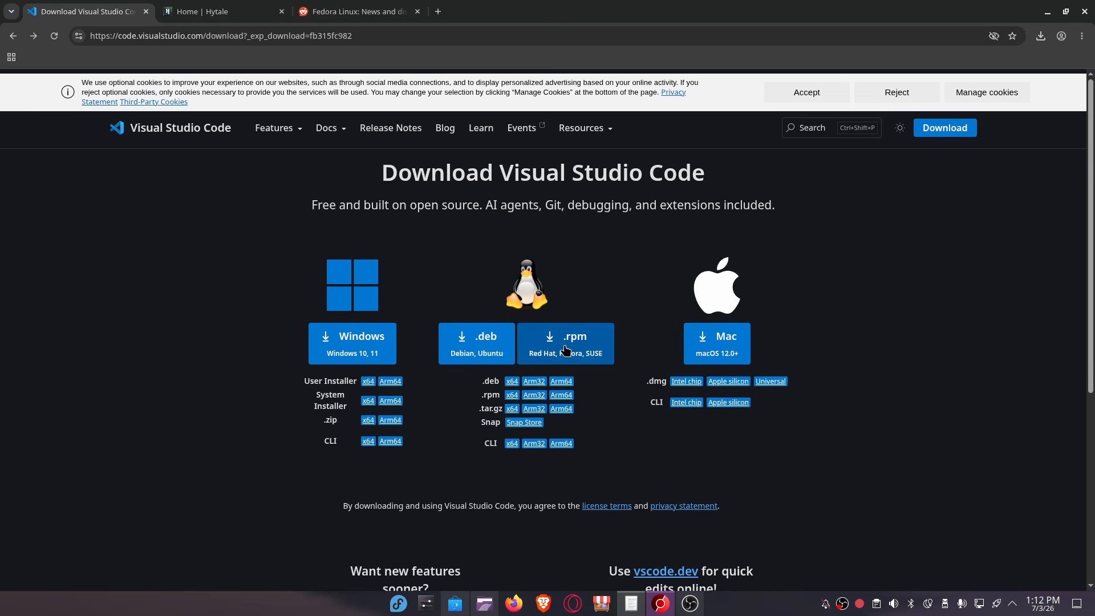
Step: Start downloading the Hytale launcher for Linux and the Visual Studio Code .rpm package from their websites, cancelling both saves
{"action": "left_click", "coordinate": [228, 11]}
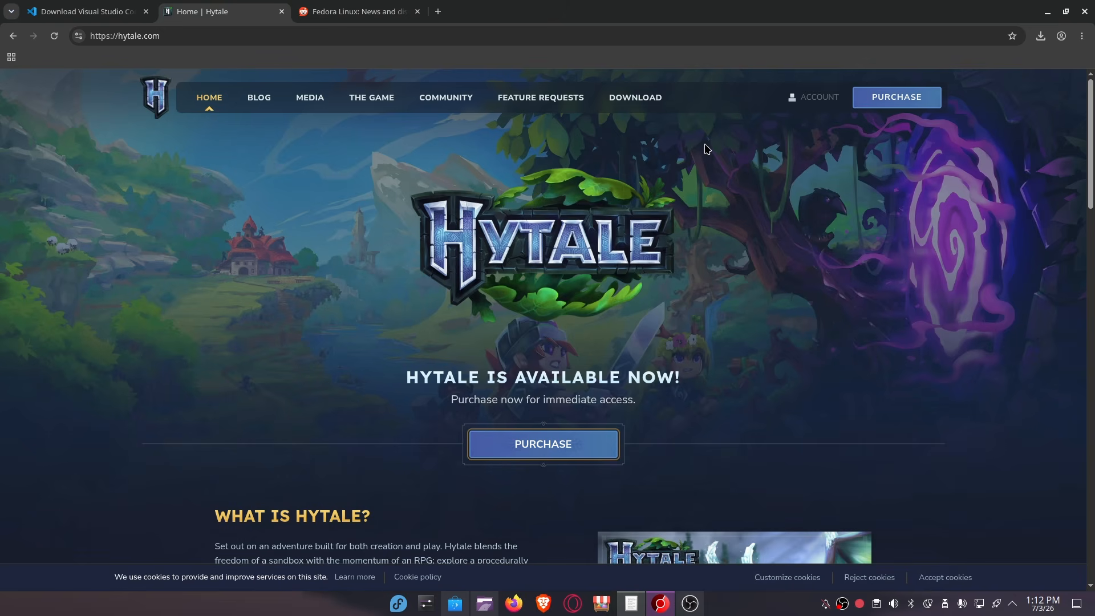
{"action": "left_click", "coordinate": [635, 98]}
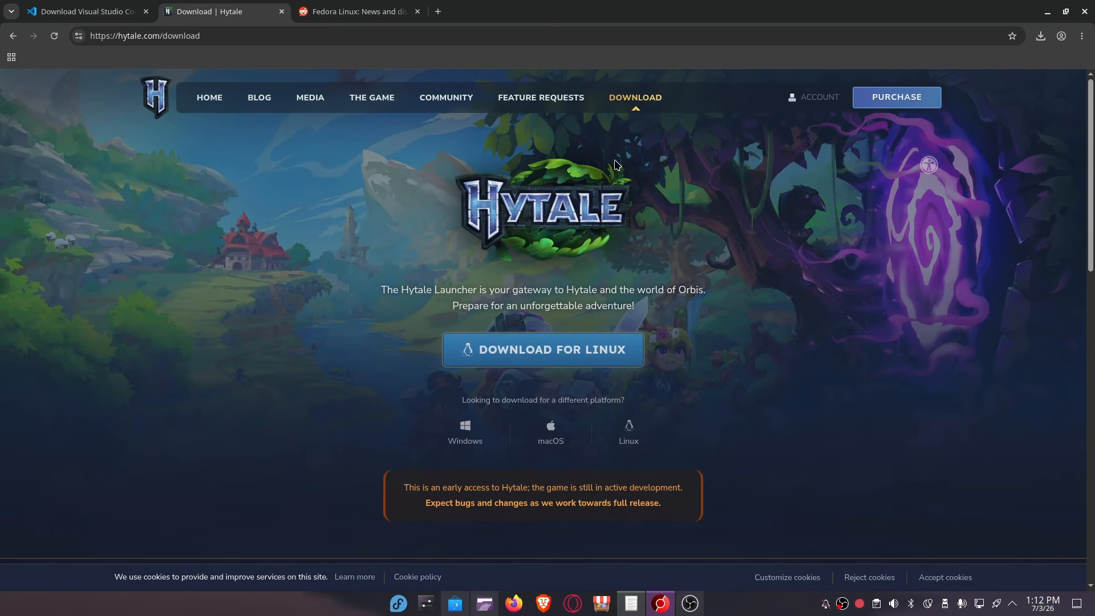
{"action": "left_click", "coordinate": [546, 358]}
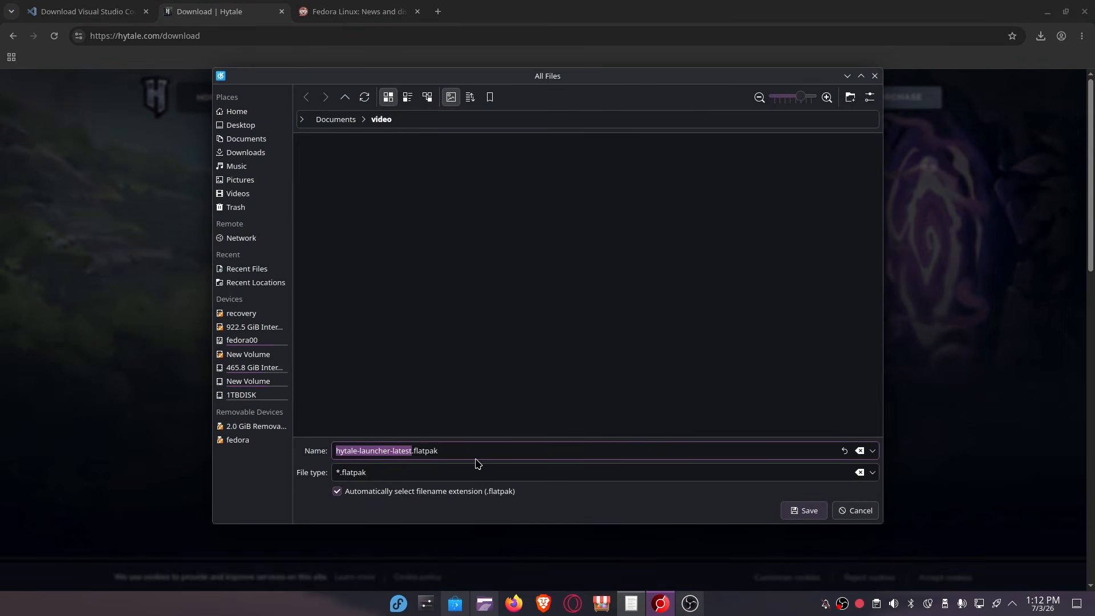
{"action": "left_click", "coordinate": [855, 512]}
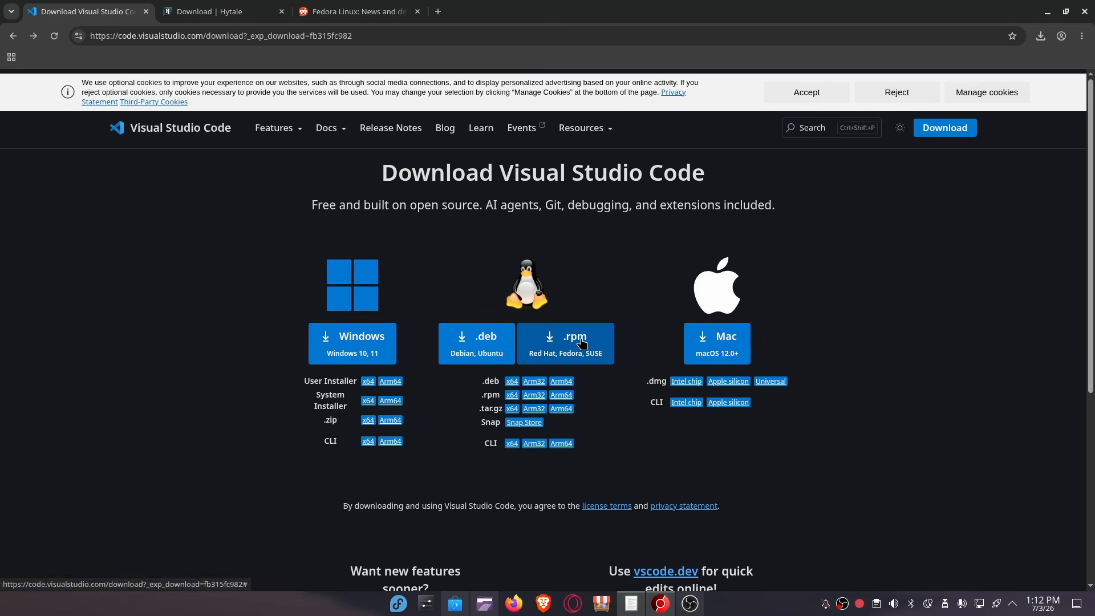
{"action": "left_click", "coordinate": [578, 341]}
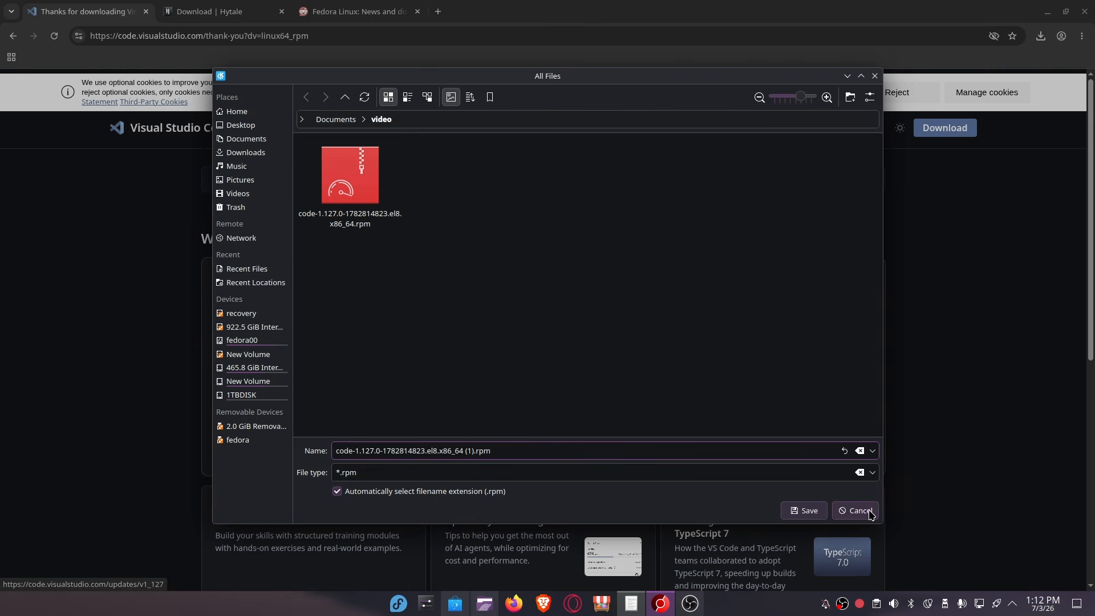
{"action": "left_click", "coordinate": [855, 510]}
Step: Install code-1.127.0-1782814823.el8.x86_64.rpm from the Documents/video folder through Discover, entering the account password, and dismiss VS Code's welcome sign-in dialog
{"action": "left_click", "coordinate": [484, 603]}
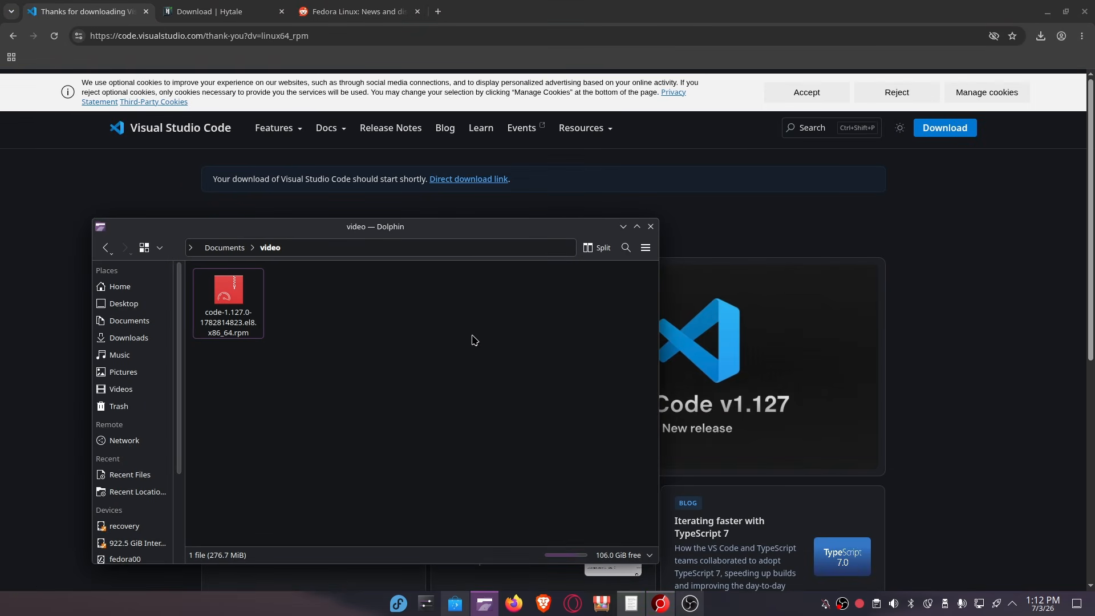
{"action": "double_click", "coordinate": [233, 296]}
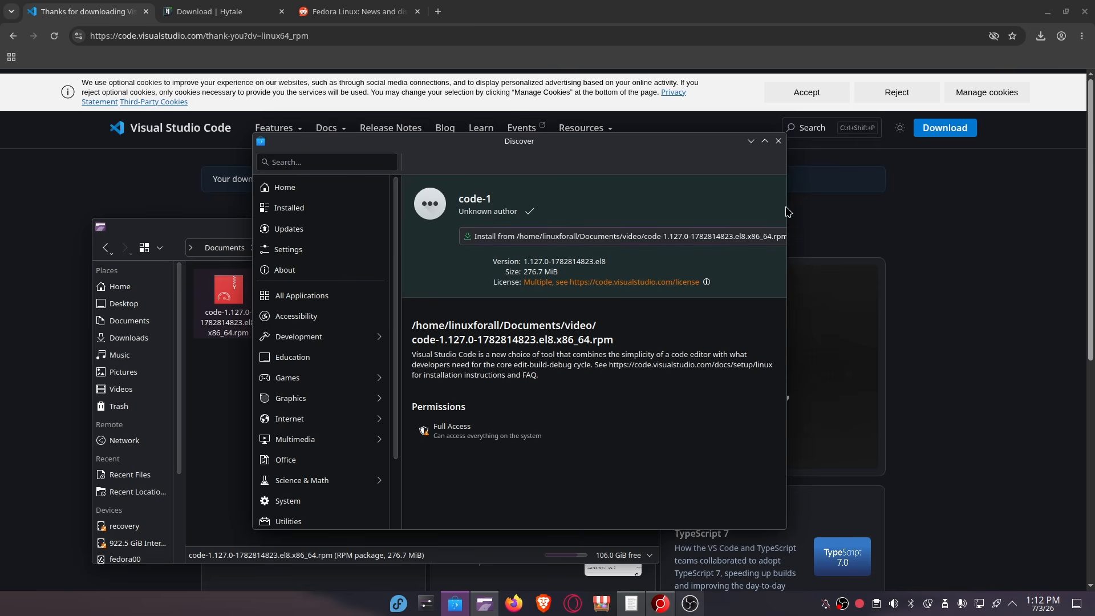
{"action": "left_click", "coordinate": [557, 236]}
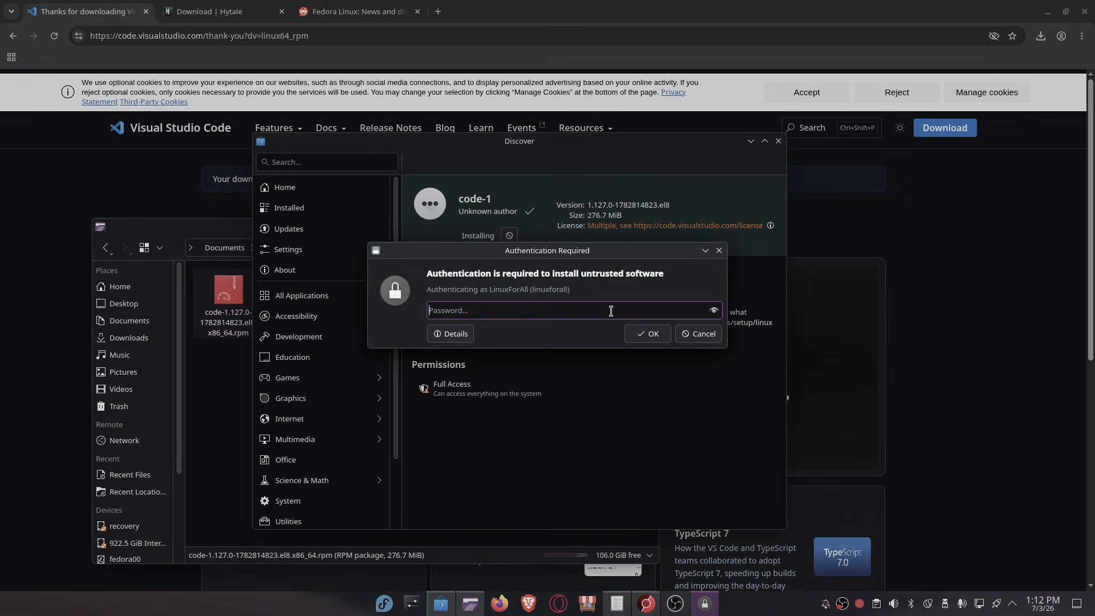
{"action": "type", "text": "•••••••"}
{"action": "key", "text": "Return"}
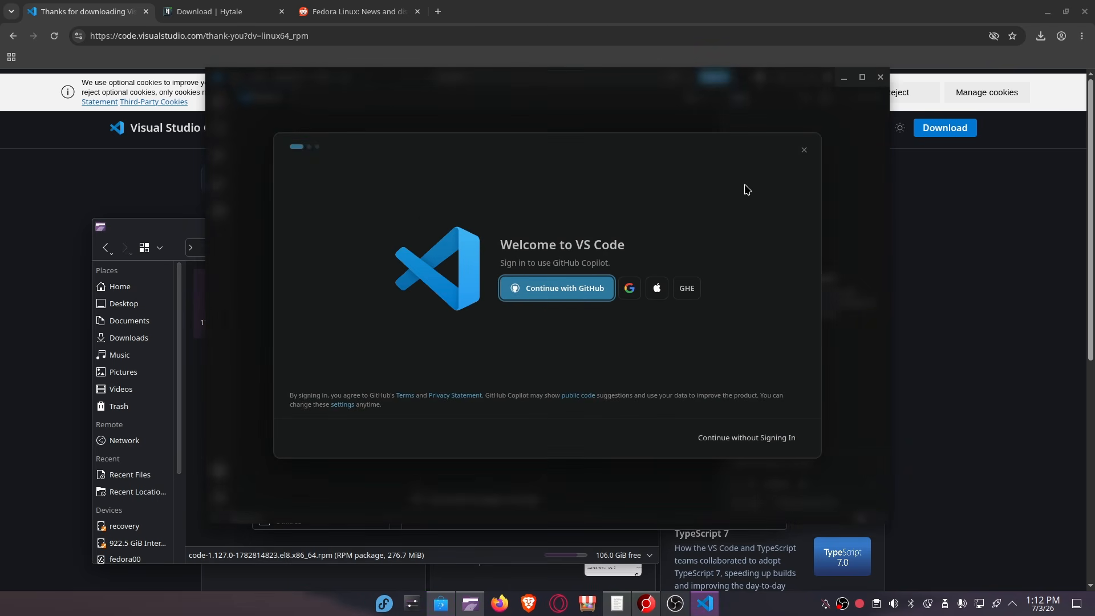
{"action": "left_click", "coordinate": [804, 150]}
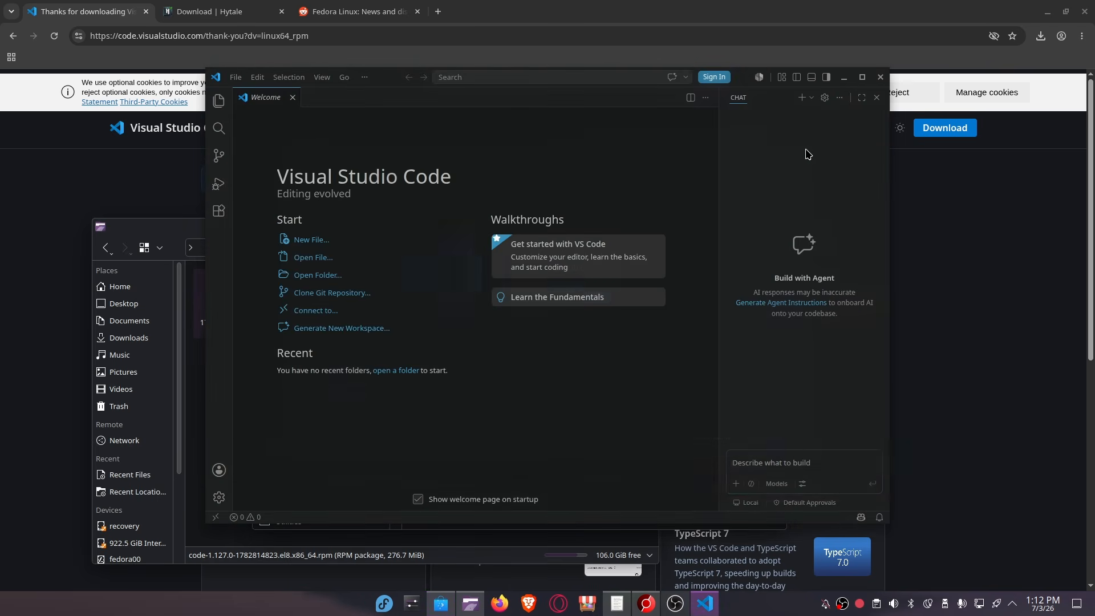
Step: Close Visual Studio Code and remove its installed package, code-1, through Discover
{"action": "left_click", "coordinate": [881, 77]}
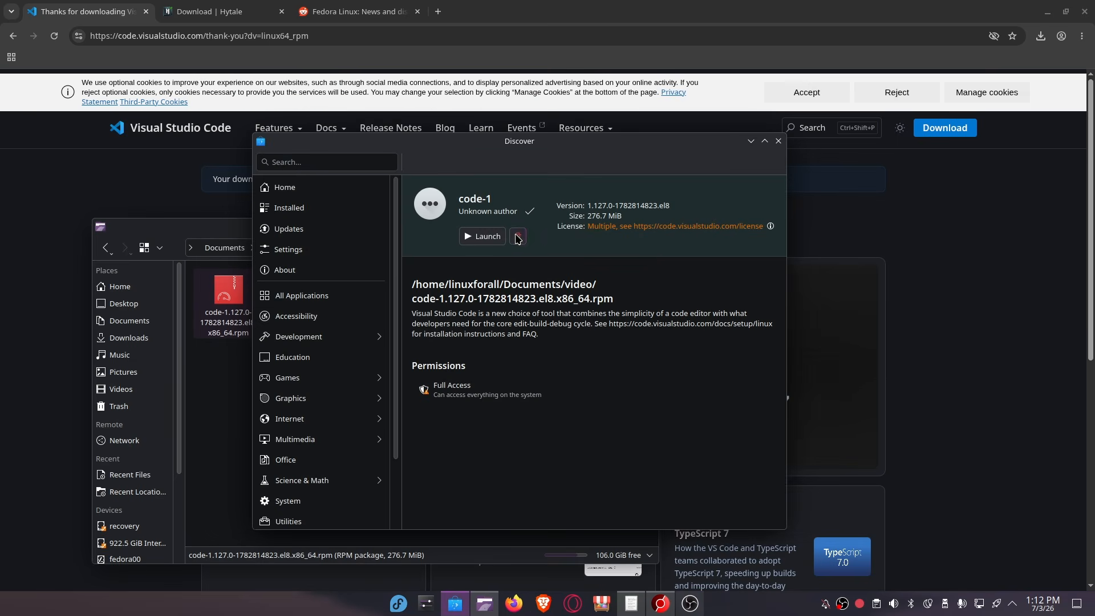
{"action": "left_click", "coordinate": [517, 238]}
{"action": "left_click", "coordinate": [529, 377]}
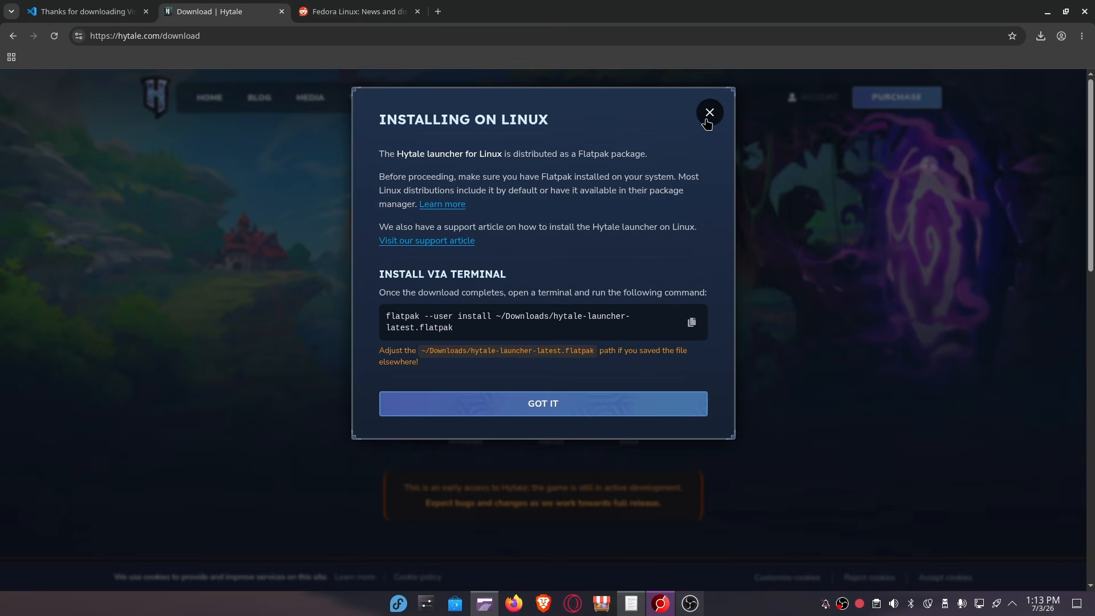
Step: Download hytale-launcher-latest.flatpak from the Hytale page, save it in Documents/video, and show it in its folder
{"action": "left_click", "coordinate": [708, 112]}
{"action": "left_click", "coordinate": [561, 356]}
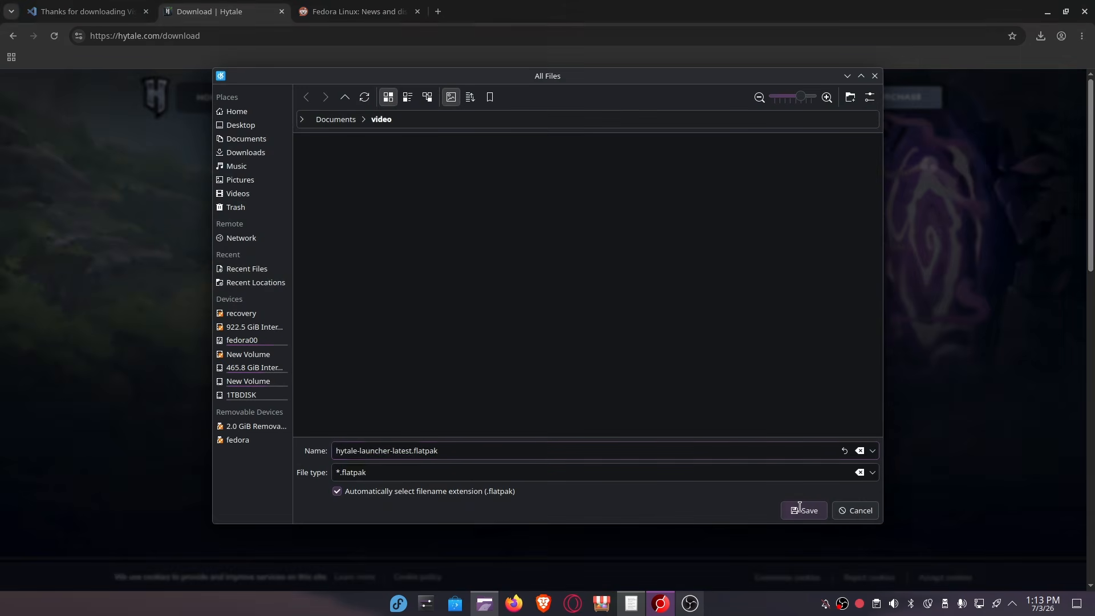
{"action": "left_click", "coordinate": [800, 508]}
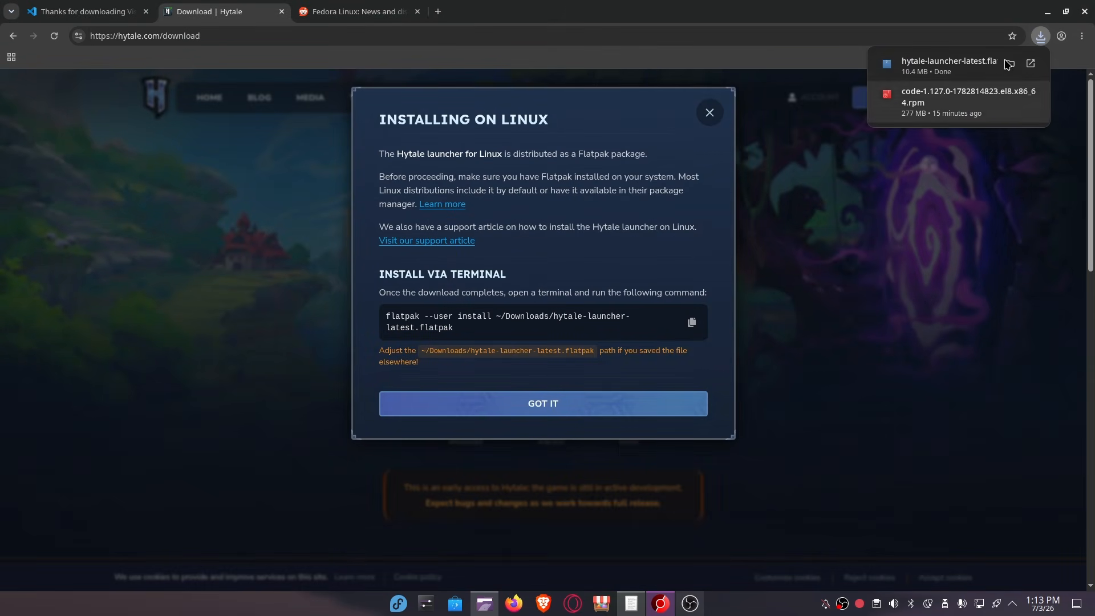
{"action": "left_click", "coordinate": [1008, 64]}
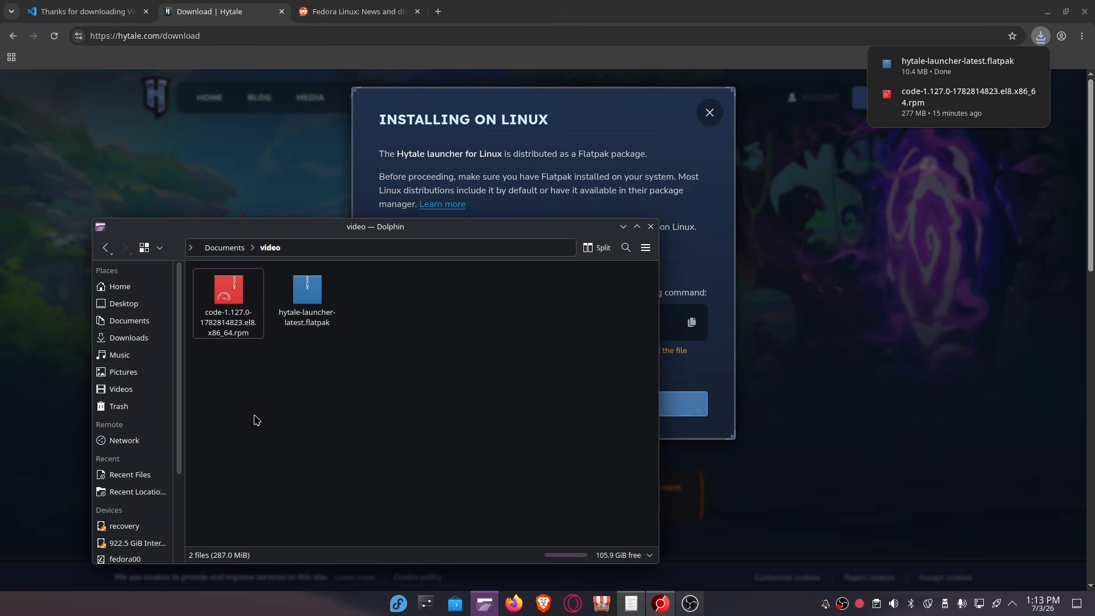
{"action": "left_click", "coordinate": [229, 300]}
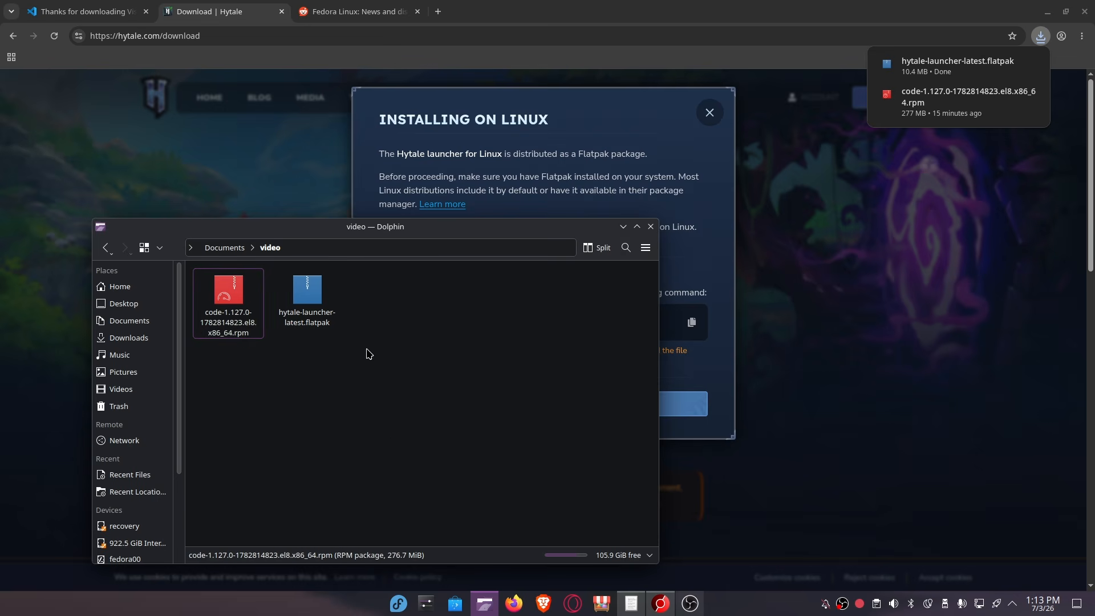
{"action": "left_click", "coordinate": [334, 311]}
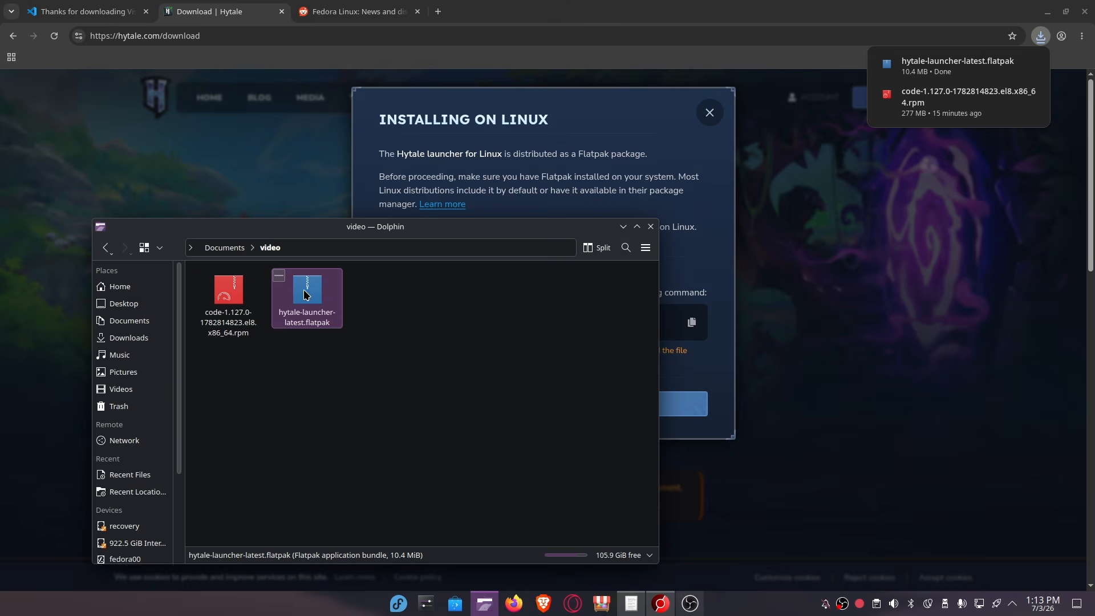
{"action": "double_click", "coordinate": [307, 296]}
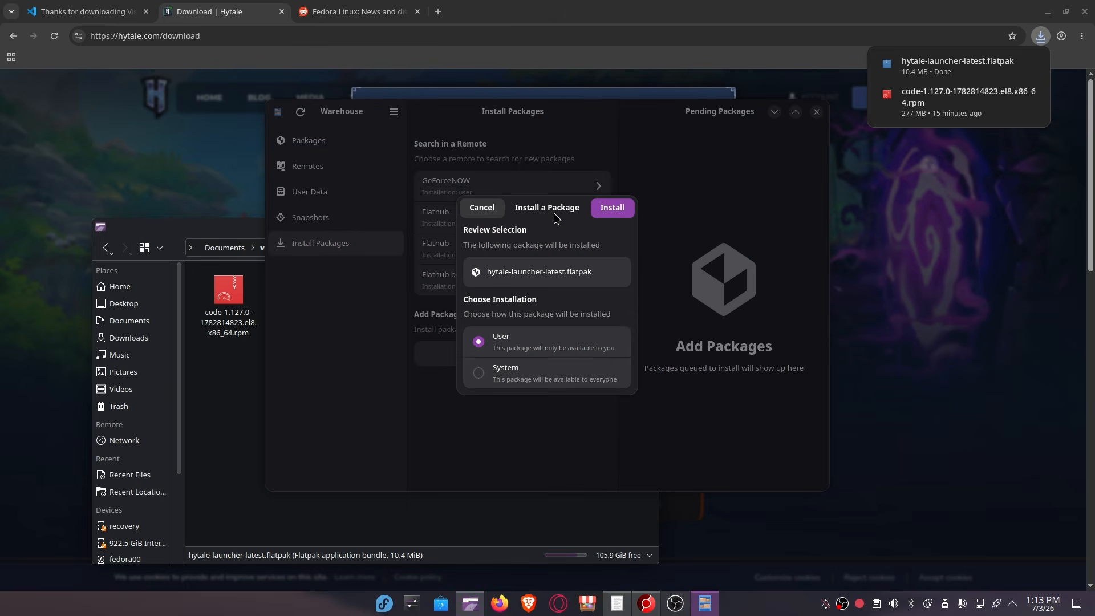
{"action": "left_click", "coordinate": [482, 208]}
{"action": "left_click", "coordinate": [818, 112]}
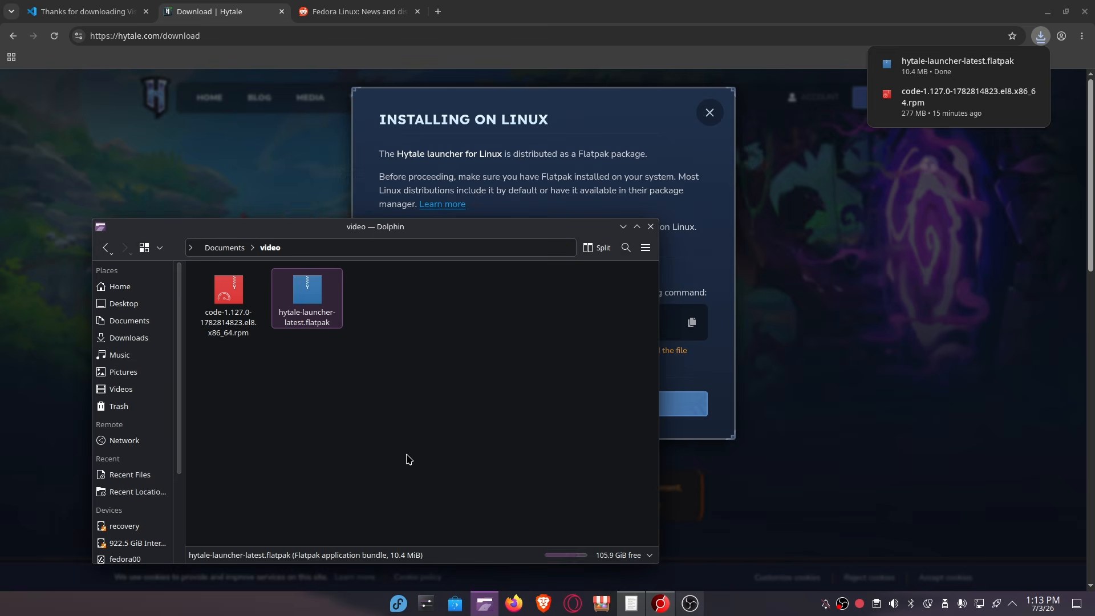
Step: View hytale-launcher-latest.flatpak in Discover, then close it, dismiss the Linux installation instructions on the Hytale page, and minimize the browser
{"action": "right_click", "coordinate": [315, 313]}
{"action": "mouse_move", "coordinate": [388, 335]}
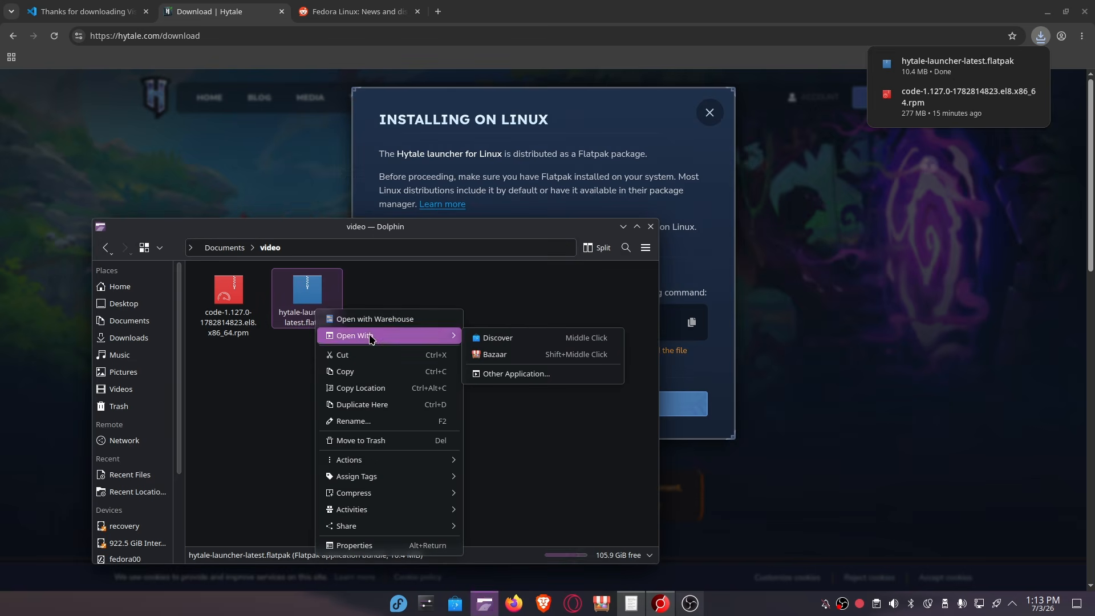
{"action": "left_click", "coordinate": [491, 337]}
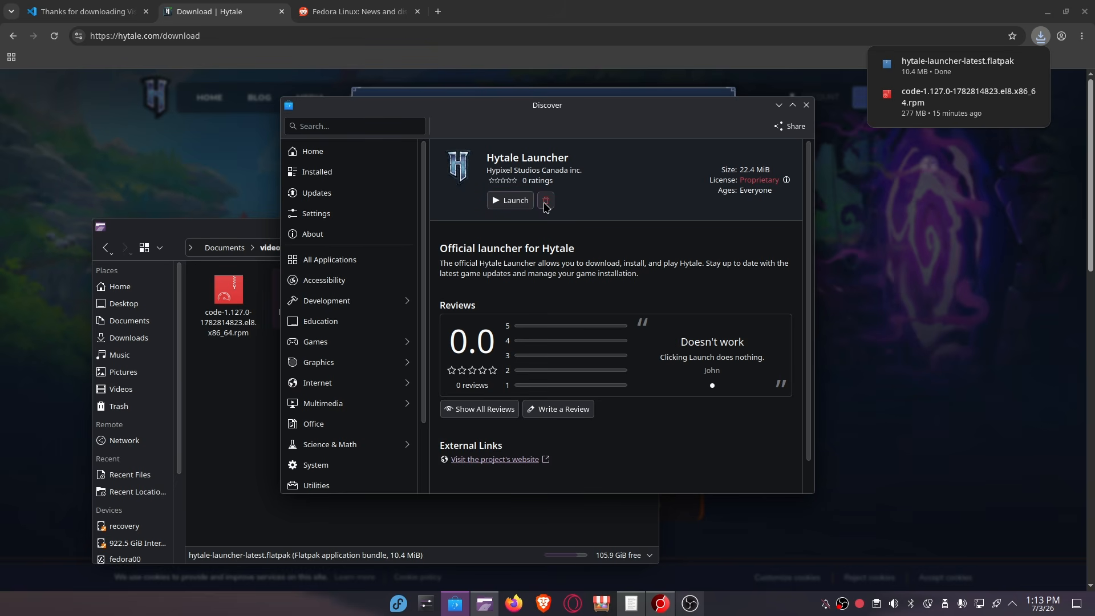
{"action": "left_click", "coordinate": [806, 105]}
{"action": "left_click", "coordinate": [716, 130]}
{"action": "left_click", "coordinate": [711, 113]}
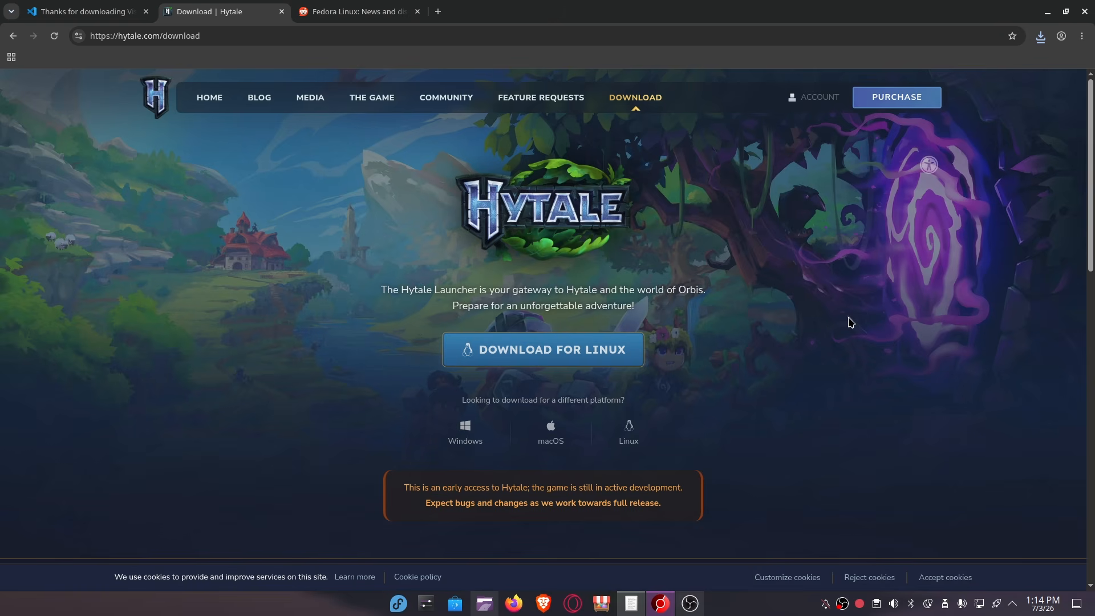
{"action": "left_click", "coordinate": [1047, 12]}
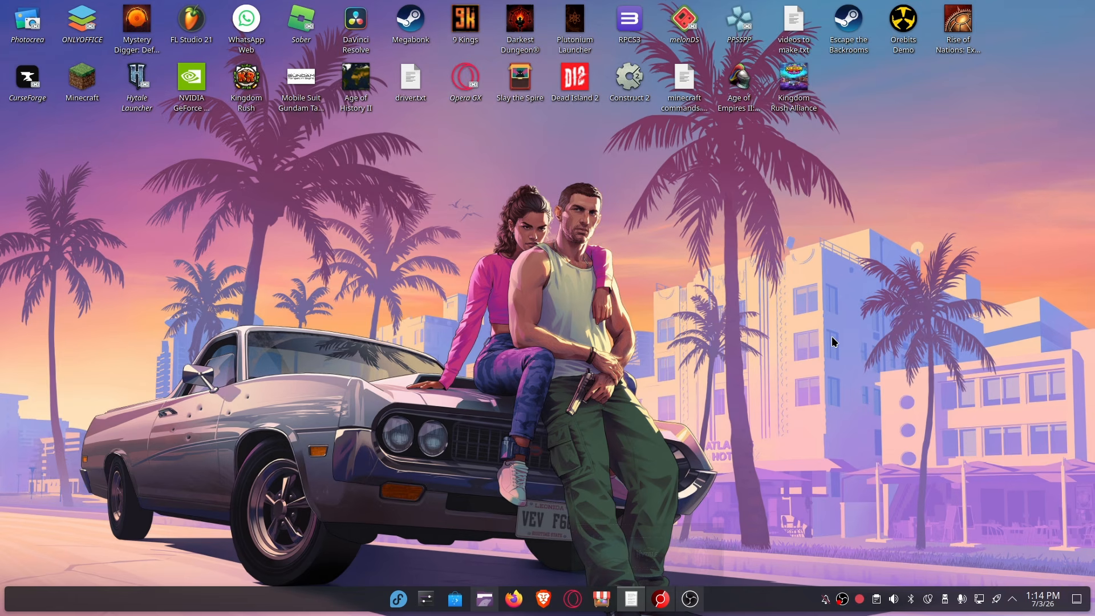
Step: Open Discover from the desktop, view the system updates, and refresh them
{"action": "left_click", "coordinate": [455, 599]}
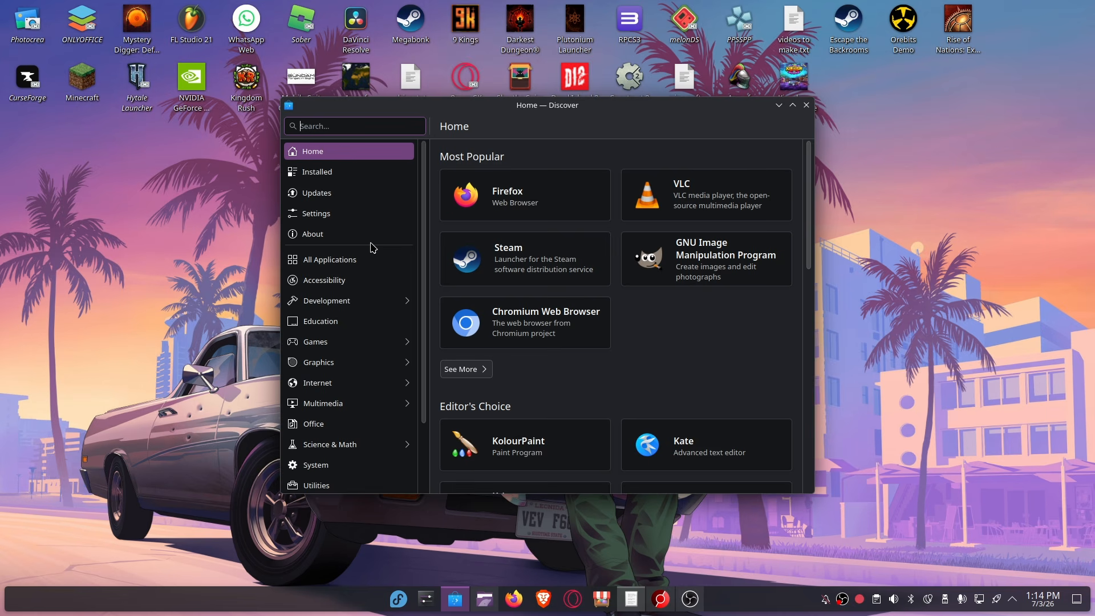
{"action": "left_click_drag", "start_coordinate": [549, 119], "coordinate": [532, 138]}
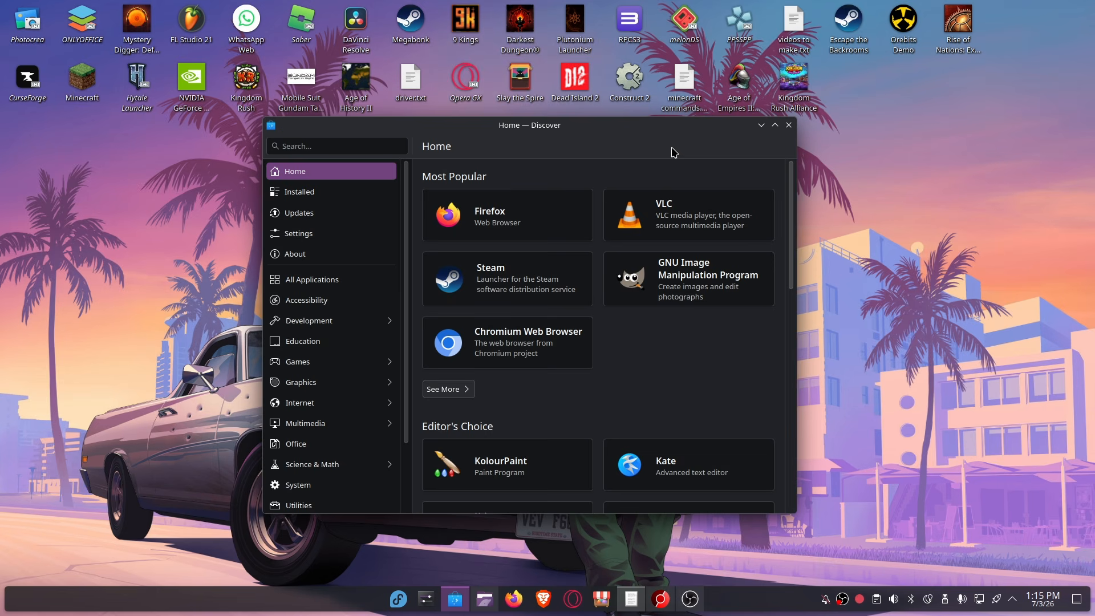
{"action": "left_click_drag", "start_coordinate": [604, 128], "coordinate": [599, 150]}
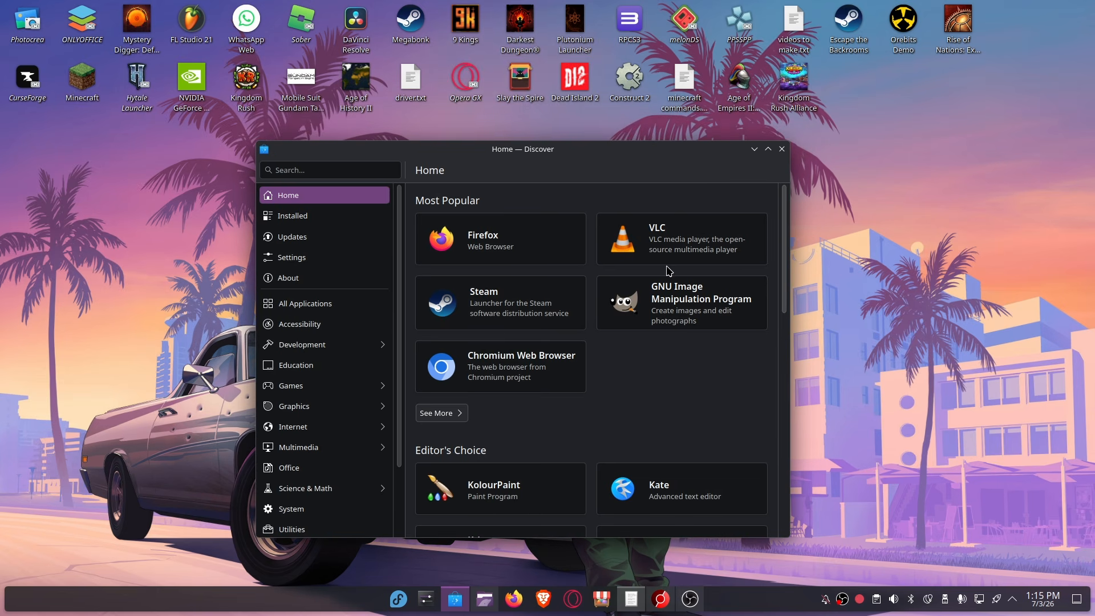
{"action": "mouse_move", "coordinate": [524, 152]}
{"action": "left_mouse_down"}
{"action": "mouse_move", "coordinate": [554, 158]}
{"action": "mouse_move", "coordinate": [543, 151]}
{"action": "left_mouse_up"}
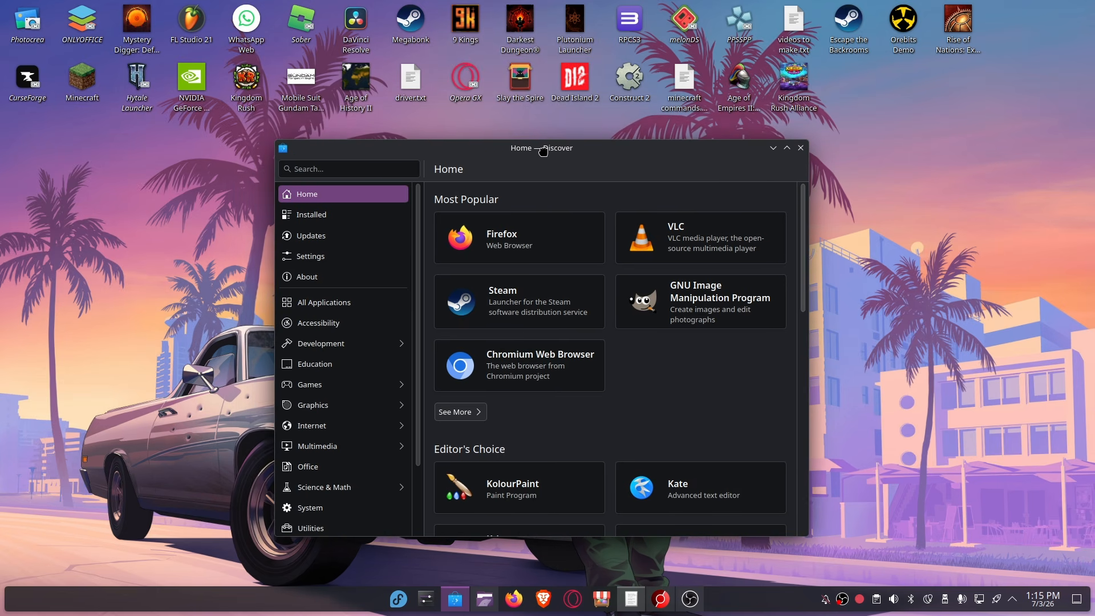
{"action": "left_click", "coordinate": [359, 242]}
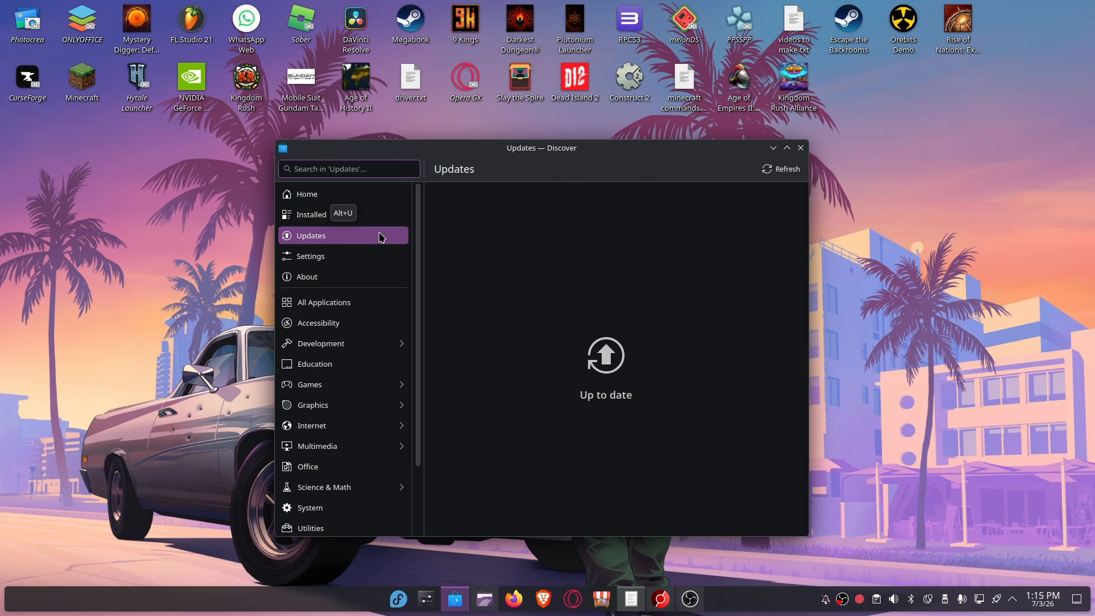
{"action": "left_click", "coordinate": [767, 170]}
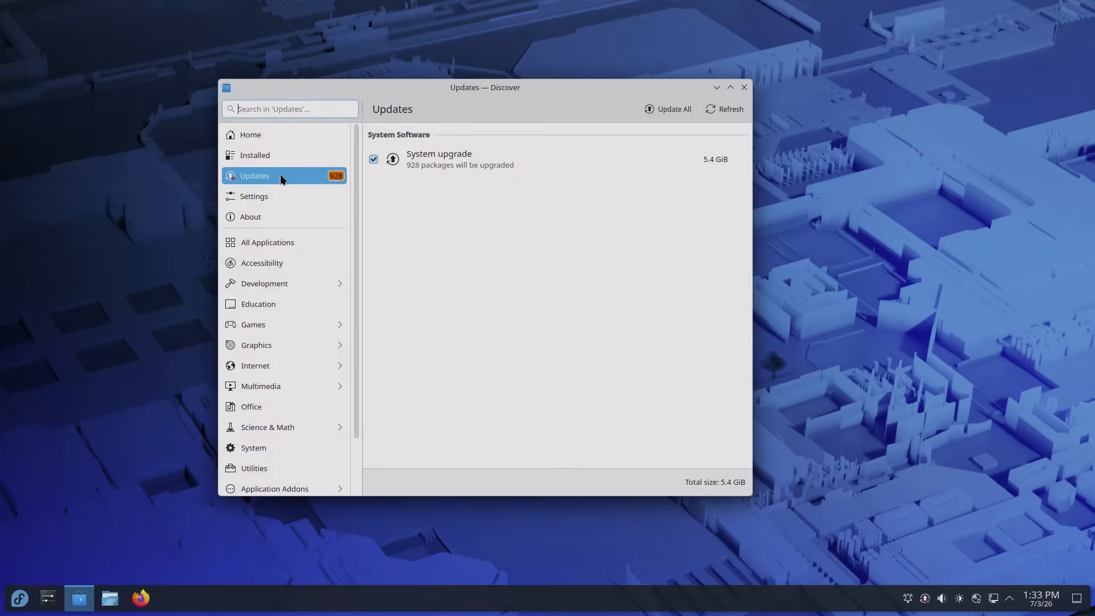
Step: Examine the System upgrade entry's details and its packages' release notes, leaving the upgrade selected, and return to the list of updates
{"action": "left_click", "coordinate": [476, 166]}
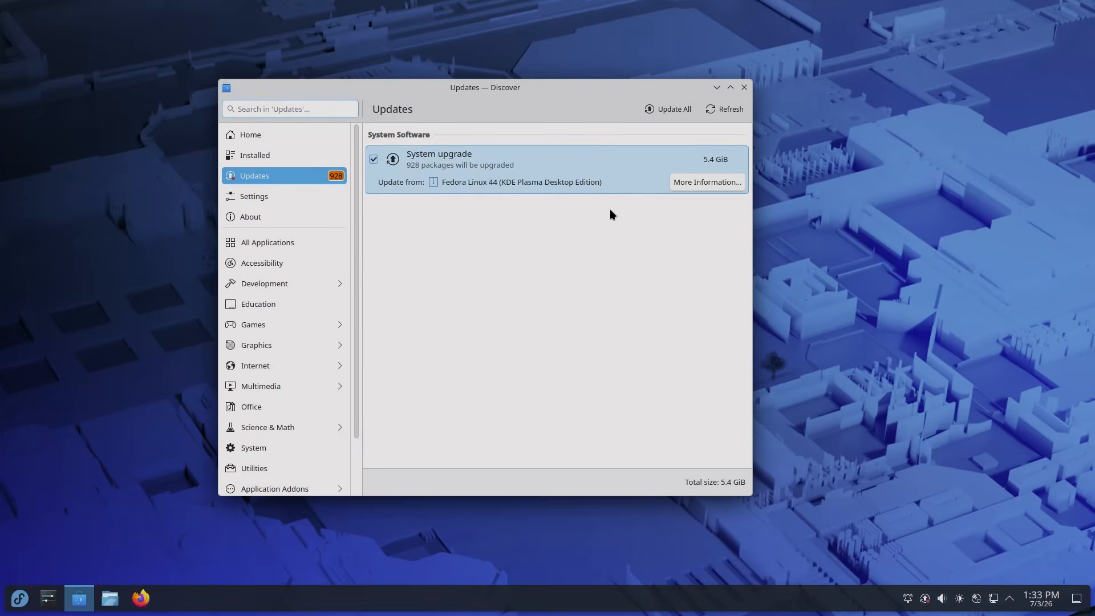
{"action": "left_click", "coordinate": [374, 159]}
{"action": "left_click", "coordinate": [375, 160]}
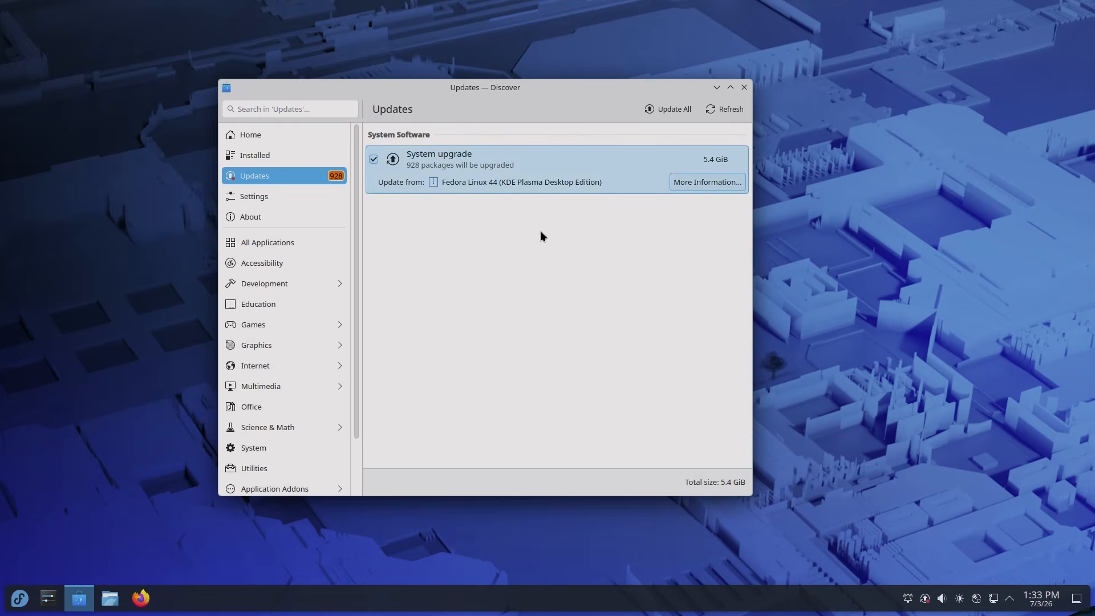
{"action": "scroll", "coordinate": [461, 223], "scroll_direction": "down", "scroll_amount": 10}
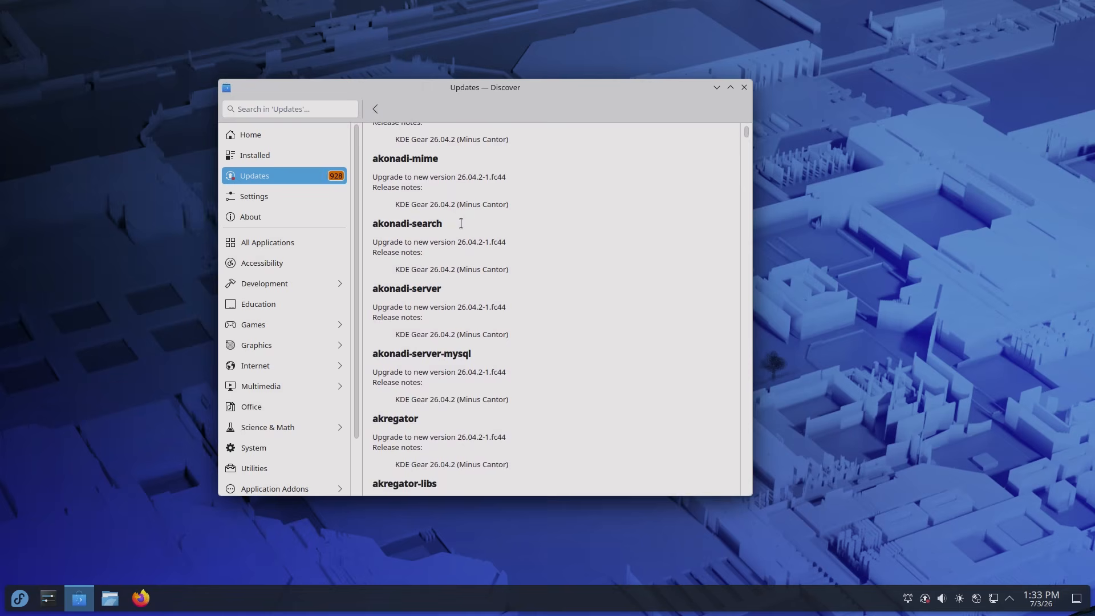
{"action": "scroll", "coordinate": [460, 223], "scroll_direction": "down", "scroll_amount": 20}
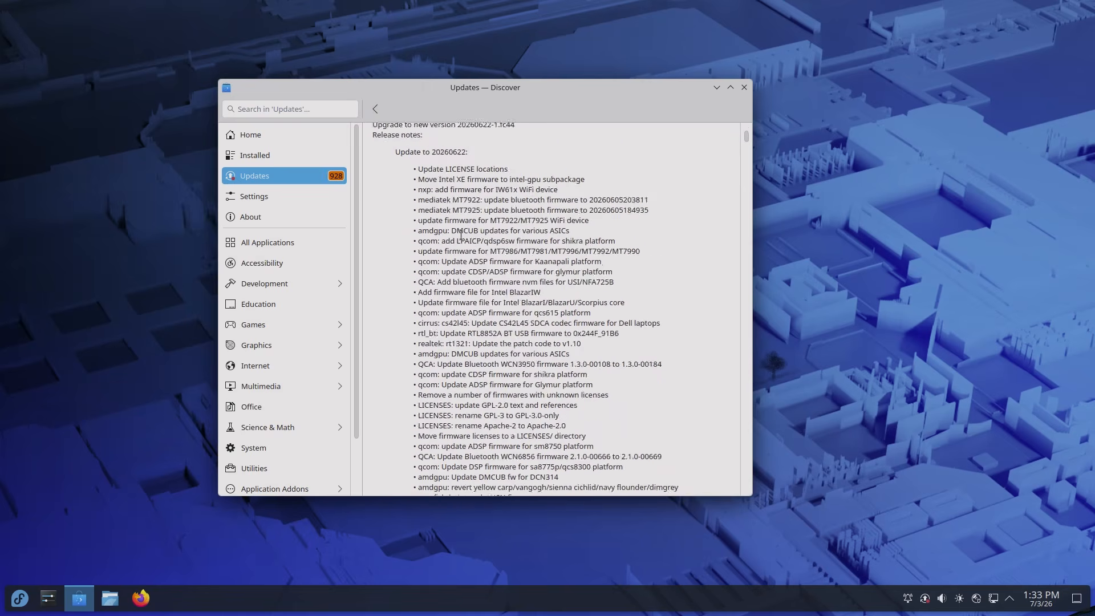
{"action": "scroll", "coordinate": [461, 234], "scroll_direction": "down", "scroll_amount": 20}
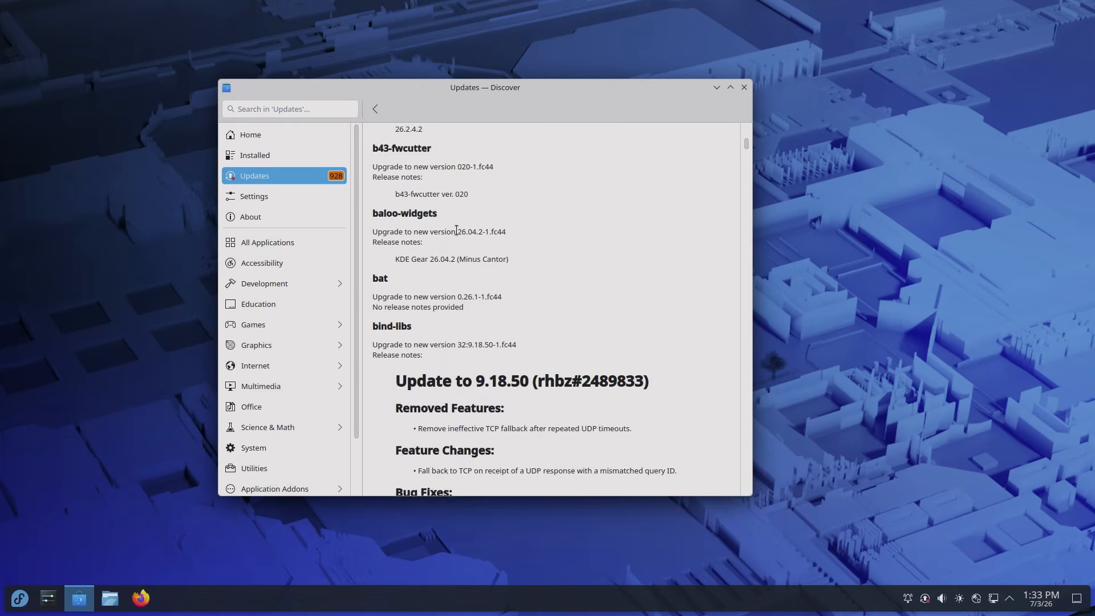
{"action": "scroll", "coordinate": [456, 221], "scroll_direction": "down", "scroll_amount": 20}
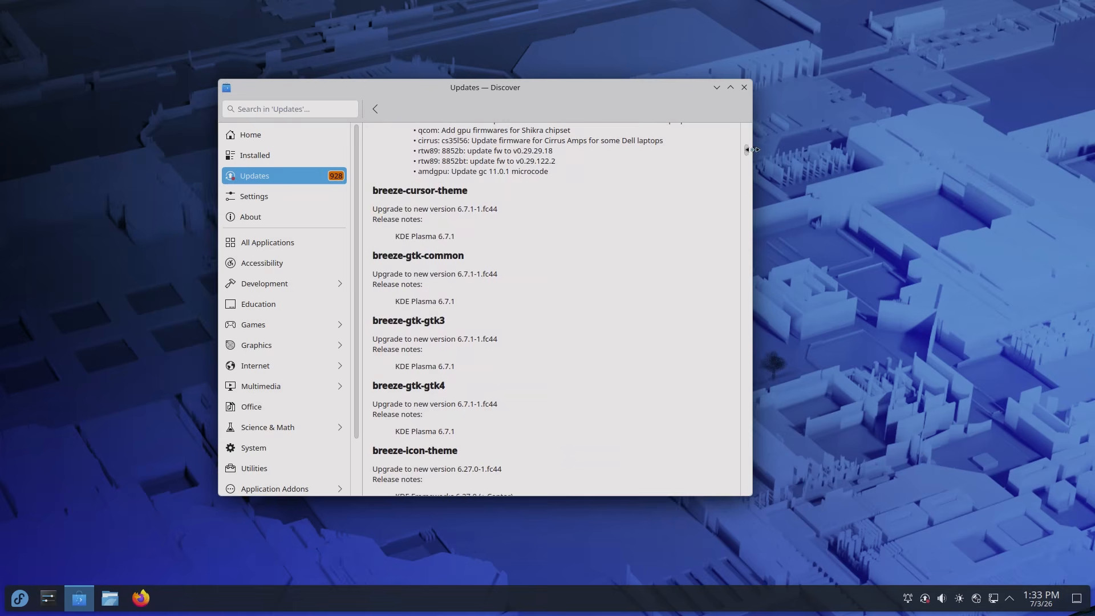
{"action": "left_click_drag", "start_coordinate": [746, 151], "coordinate": [743, 222]}
{"action": "left_click", "coordinate": [375, 109]}
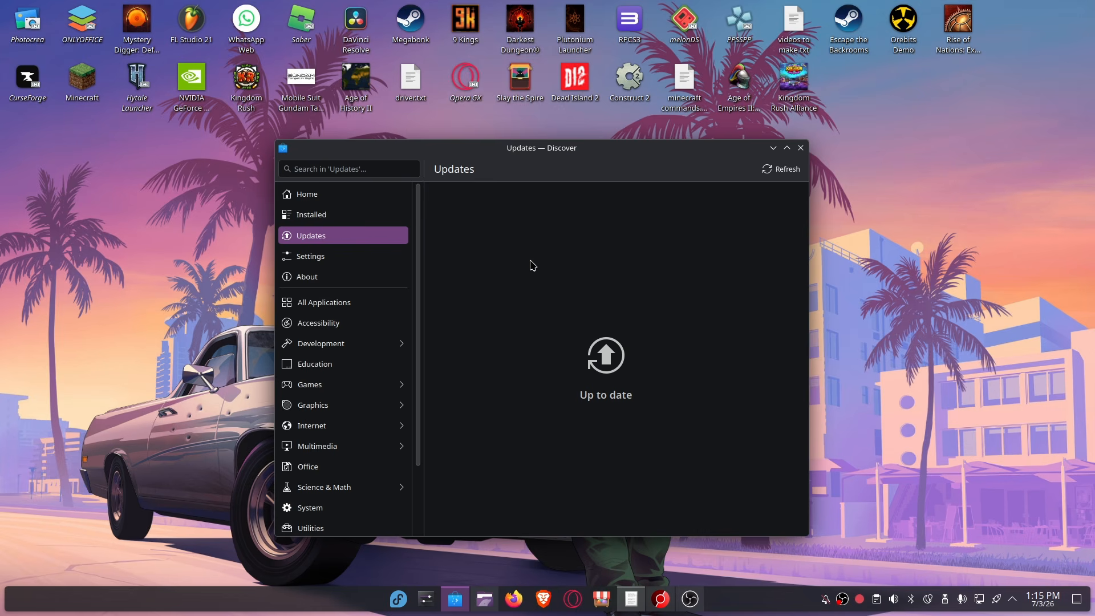
Step: Show the installed applications in Discover and return to the updates
{"action": "left_click_drag", "start_coordinate": [568, 158], "coordinate": [546, 165]}
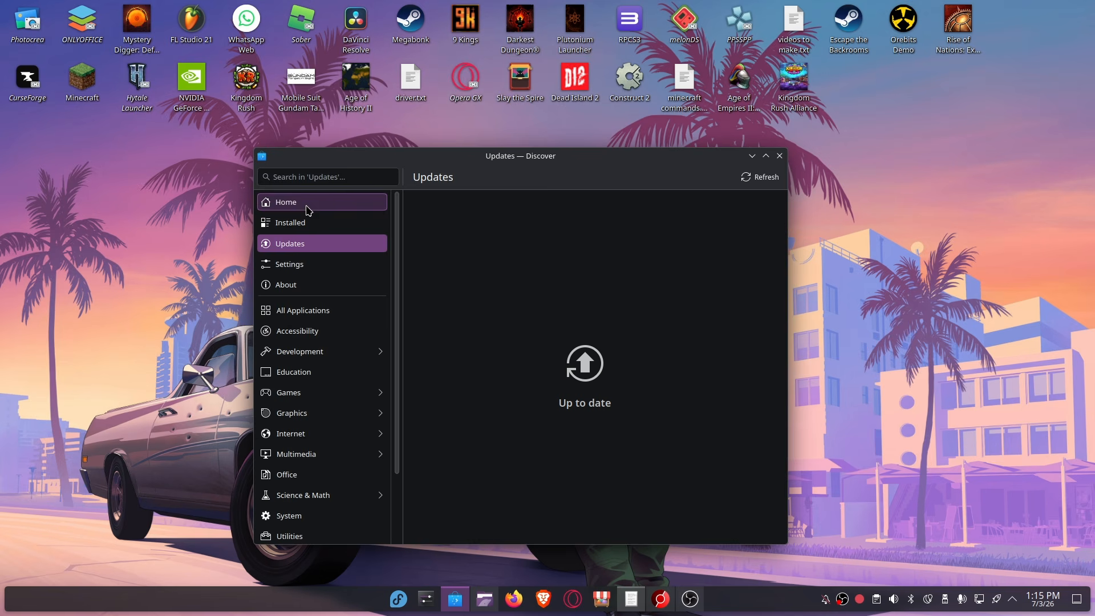
{"action": "left_click", "coordinate": [329, 229]}
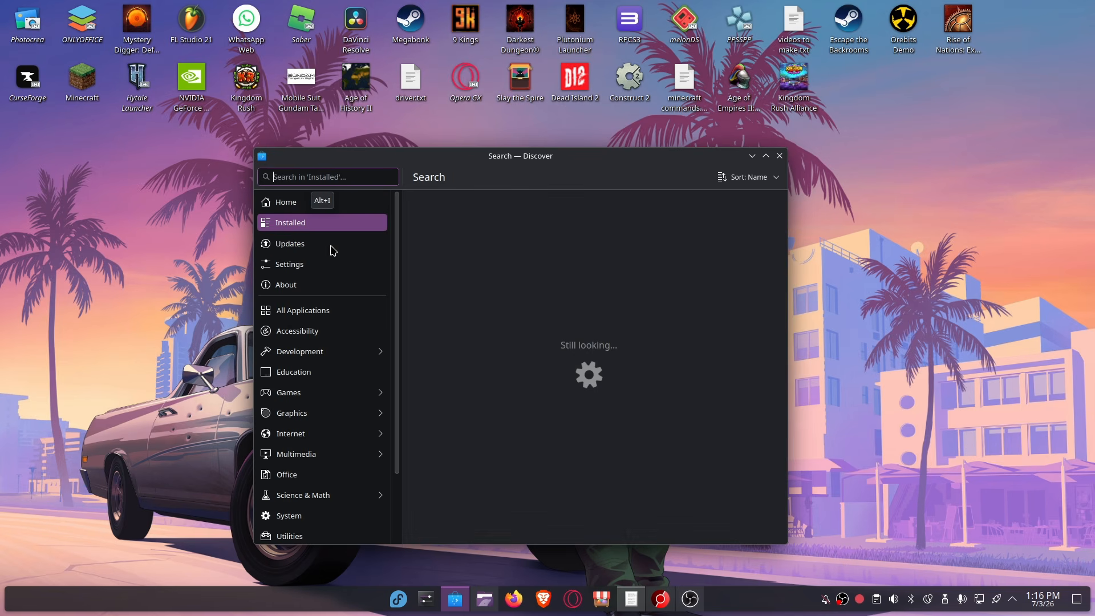
{"action": "left_click", "coordinate": [333, 244]}
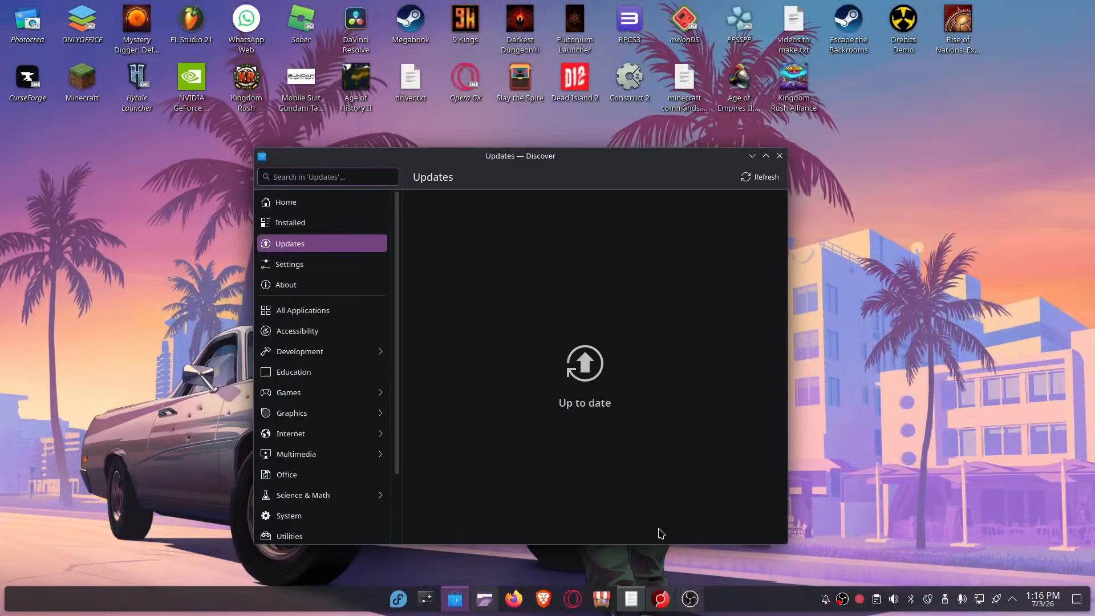
Step: Switch to the browser and browse the r/Fedora subreddit, highlighting the community name and looking through its posts
{"action": "left_click", "coordinate": [661, 606]}
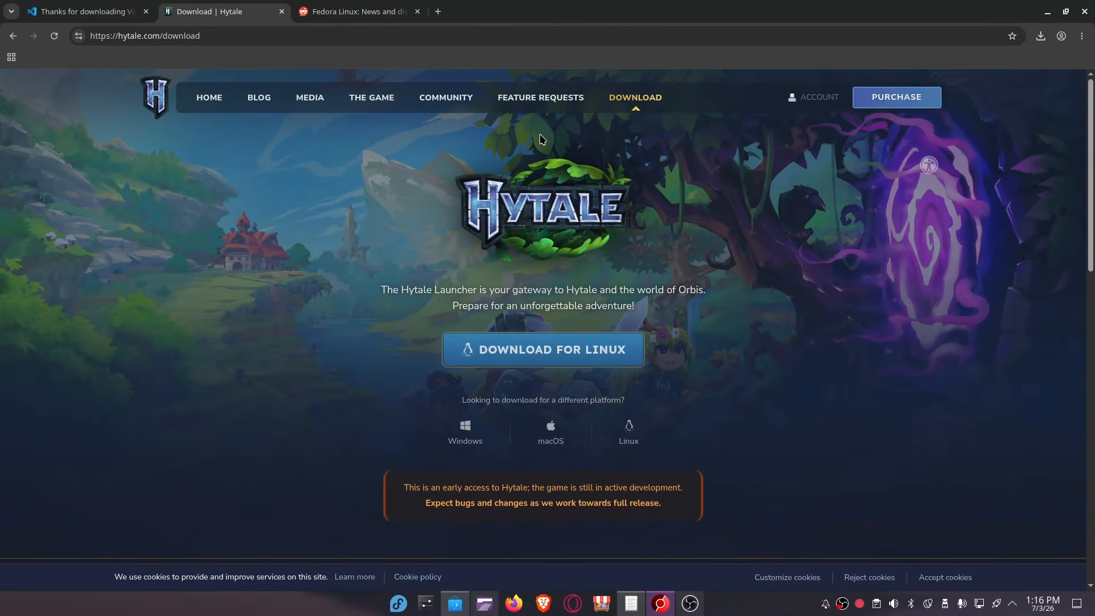
{"action": "left_click", "coordinate": [363, 13]}
{"action": "scroll", "coordinate": [351, 214], "scroll_direction": "up", "scroll_amount": 10}
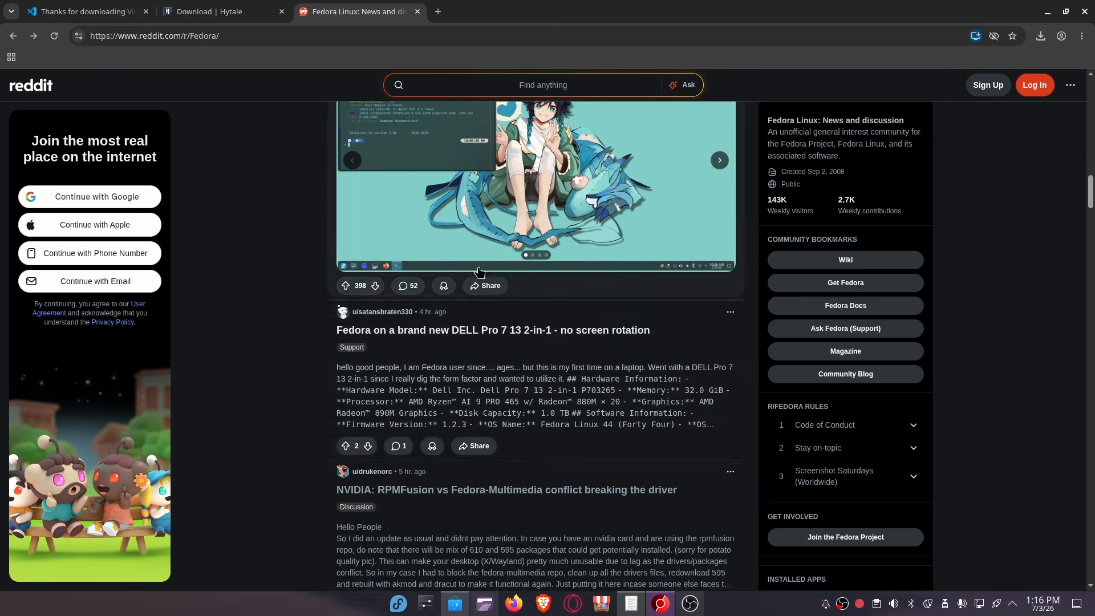
{"action": "scroll", "coordinate": [478, 271], "scroll_direction": "up", "scroll_amount": 15}
{"action": "scroll", "coordinate": [618, 391], "scroll_direction": "up", "scroll_amount": 5}
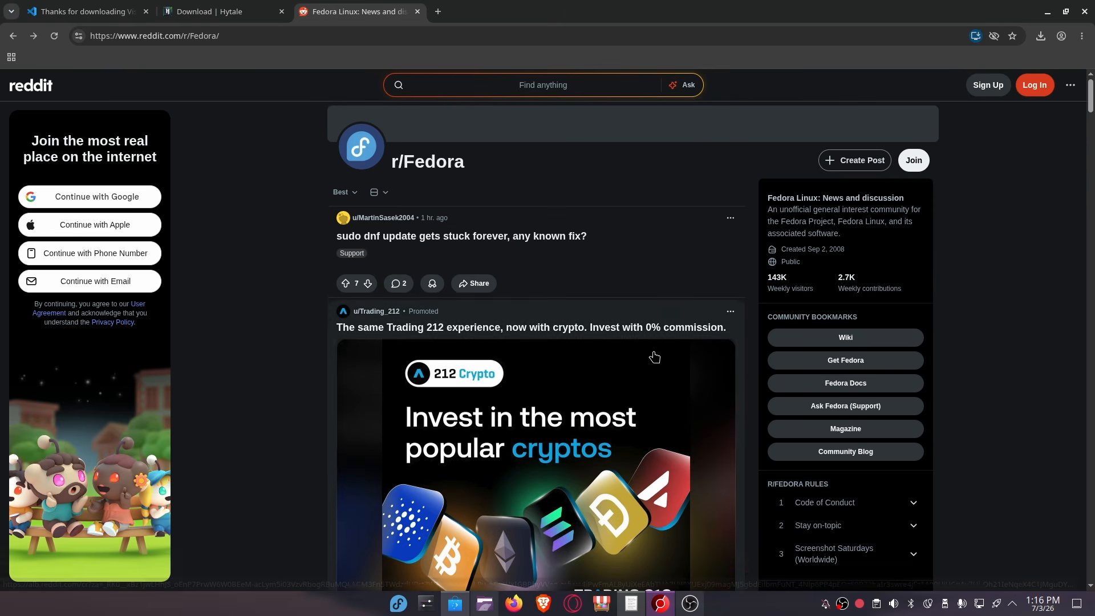
{"action": "left_click_drag", "start_coordinate": [533, 165], "coordinate": [393, 164]}
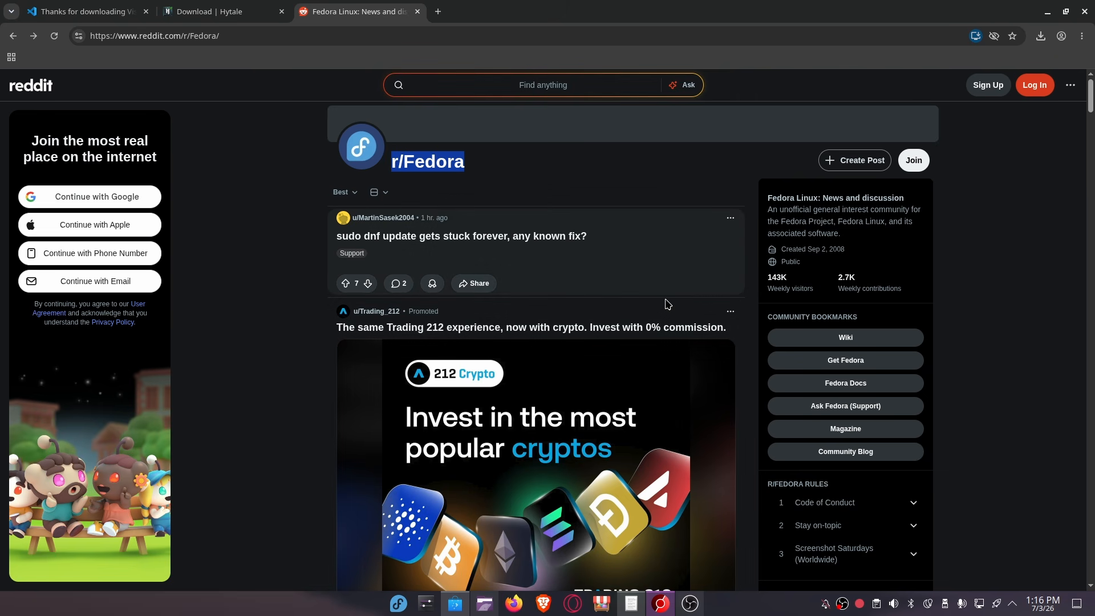
{"action": "left_click", "coordinate": [271, 288]}
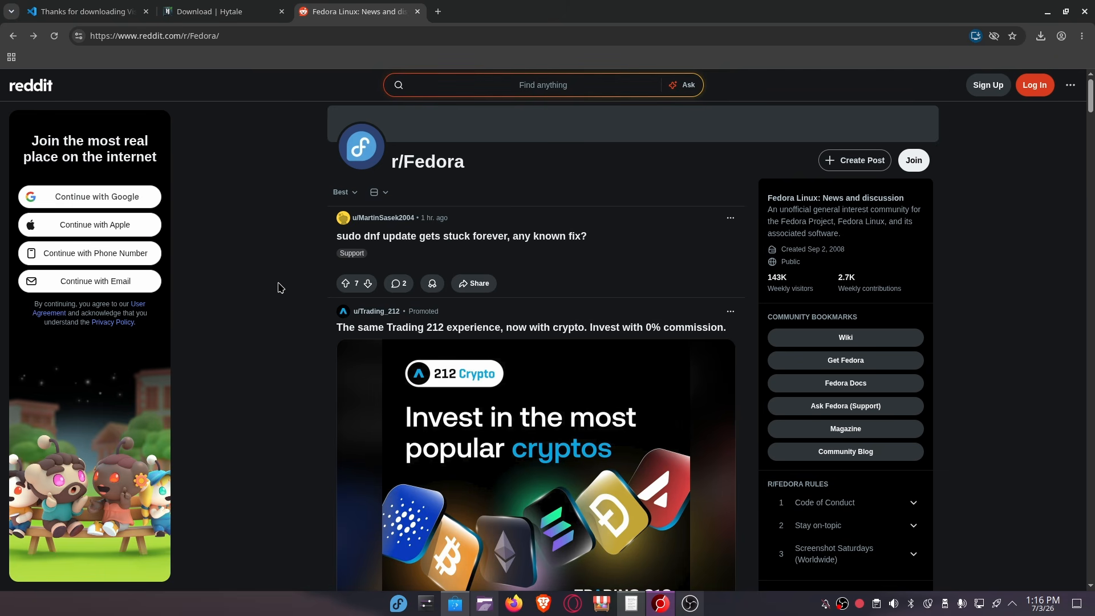
{"action": "scroll", "coordinate": [280, 287], "scroll_direction": "down", "scroll_amount": 15}
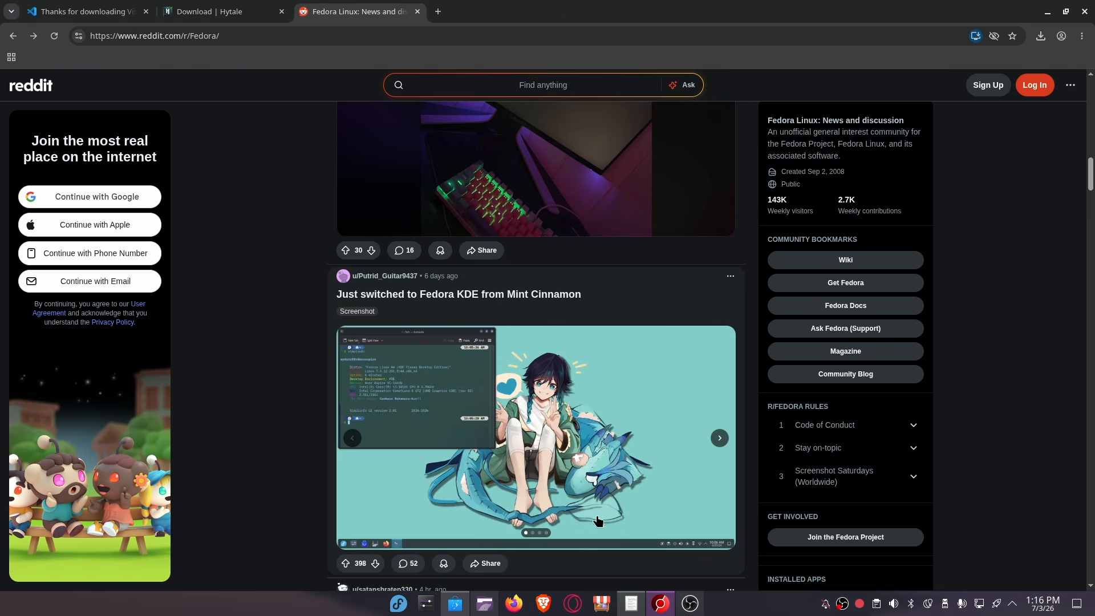
Step: Minimize the browser window and reposition the Discover window on the desktop
{"action": "left_click", "coordinate": [1046, 12]}
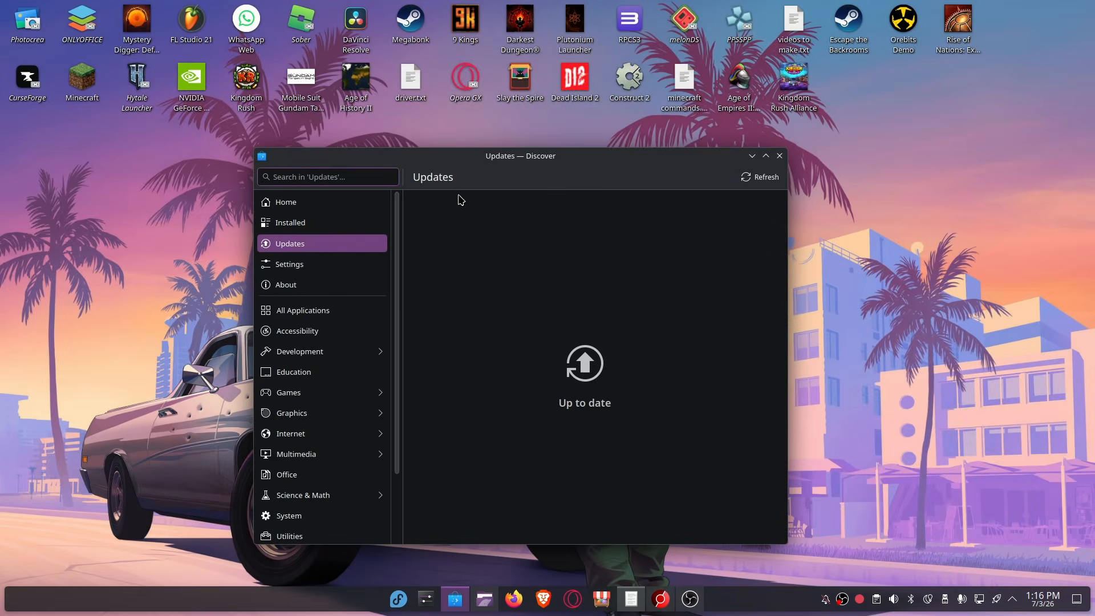
{"action": "left_click_drag", "start_coordinate": [520, 156], "coordinate": [513, 14]}
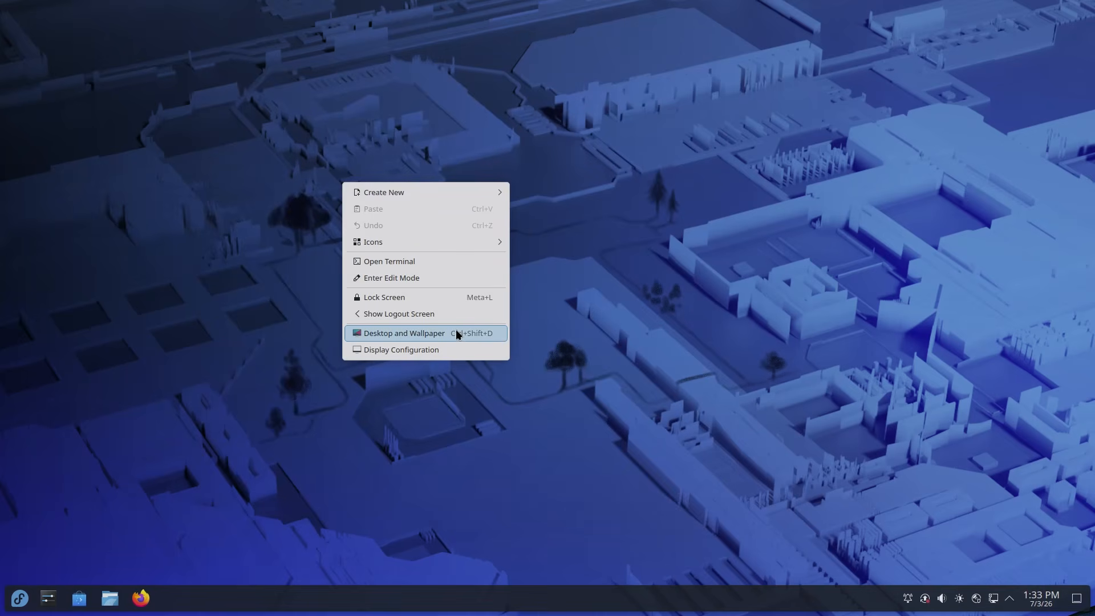
Step: Open the desktop wallpaper settings, set the Cluster wallpaper, and briefly minimize the settings window to view it in full
{"action": "left_click", "coordinate": [456, 332]}
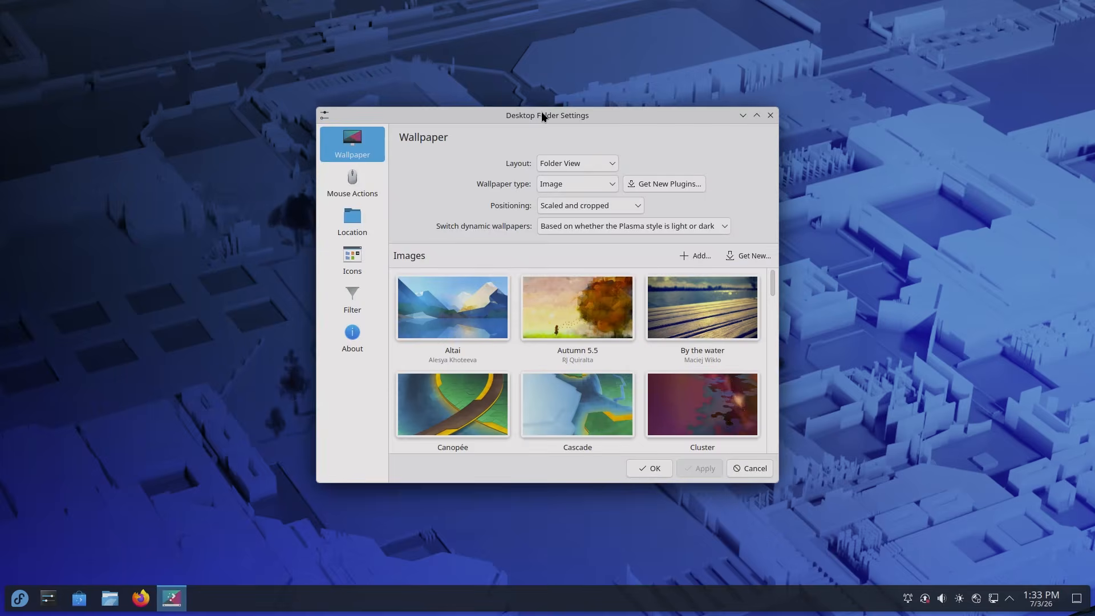
{"action": "left_click_drag", "start_coordinate": [365, 91], "coordinate": [403, 81]}
{"action": "scroll", "coordinate": [568, 311], "scroll_direction": "down", "scroll_amount": 2}
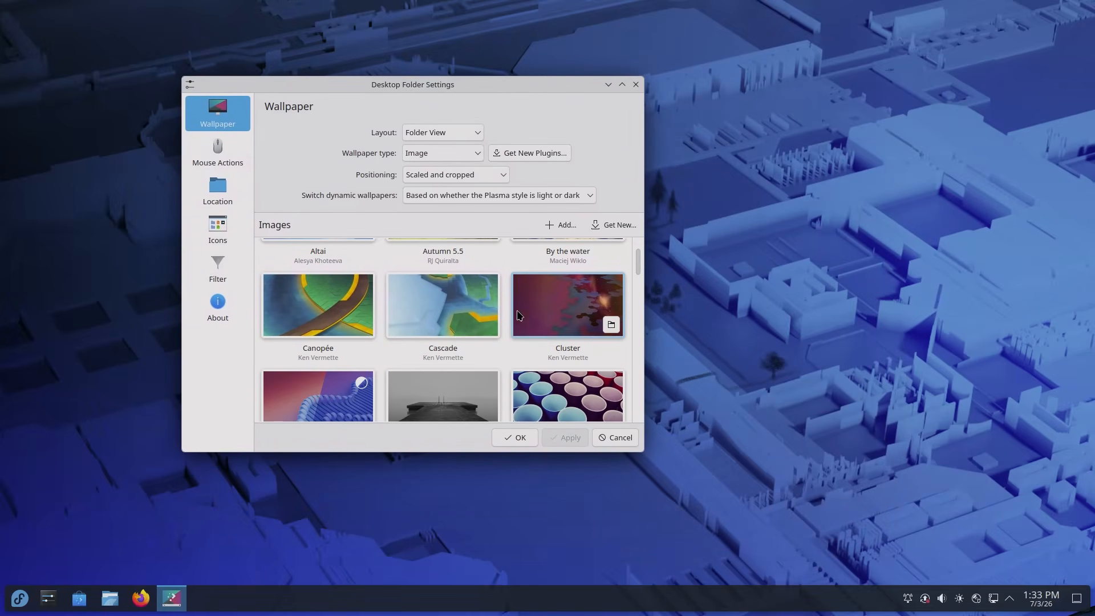
{"action": "left_click", "coordinate": [568, 320]}
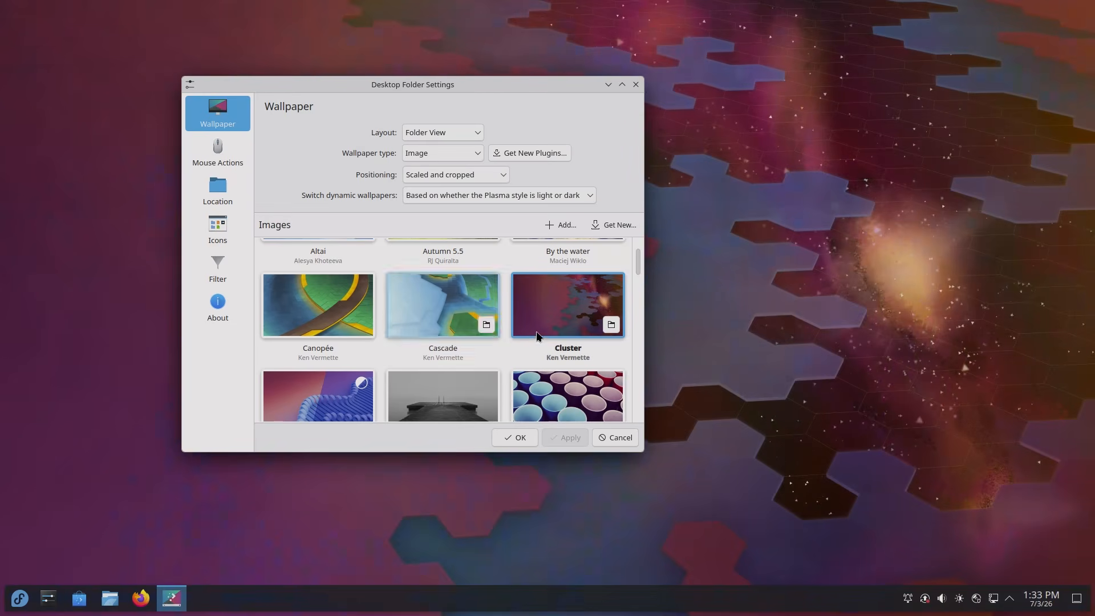
{"action": "left_click_drag", "start_coordinate": [475, 101], "coordinate": [337, 135]}
{"action": "left_click", "coordinate": [170, 597]}
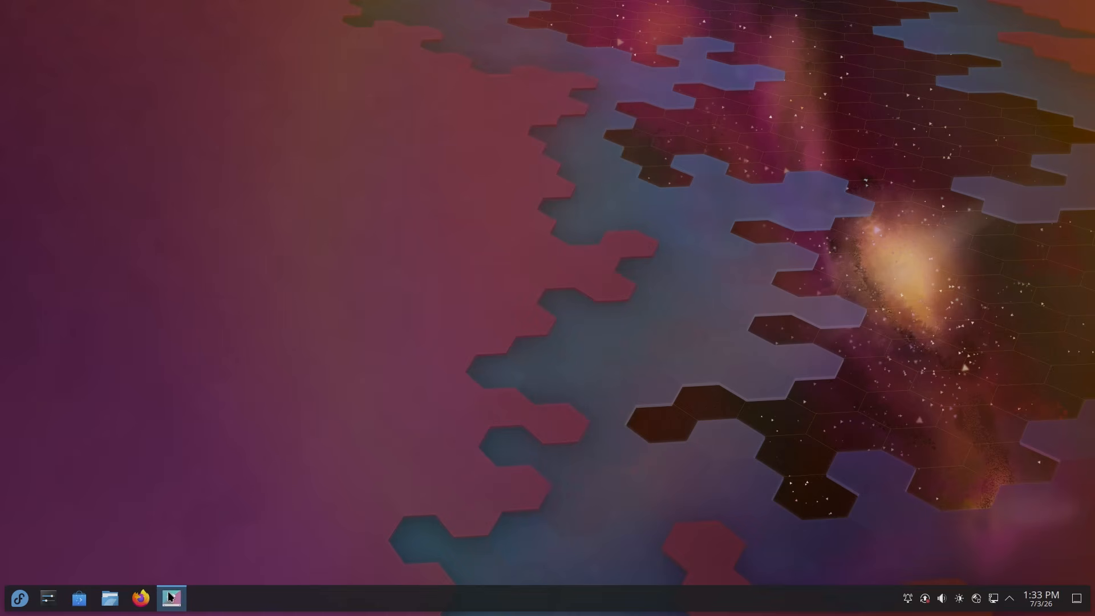
{"action": "left_click", "coordinate": [170, 597]}
Step: Try out the Elarun wallpaper and the Coast wallpaper on the desktop
{"action": "scroll", "coordinate": [356, 378], "scroll_direction": "down", "scroll_amount": 2}
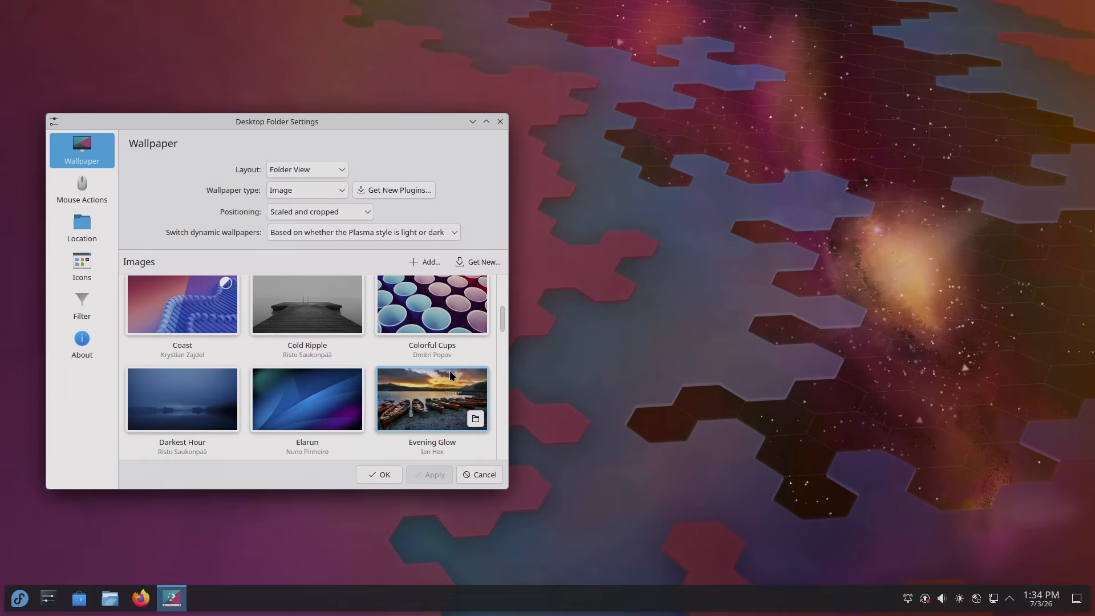
{"action": "left_click", "coordinate": [332, 410]}
{"action": "left_click_drag", "start_coordinate": [399, 122], "coordinate": [379, 110]}
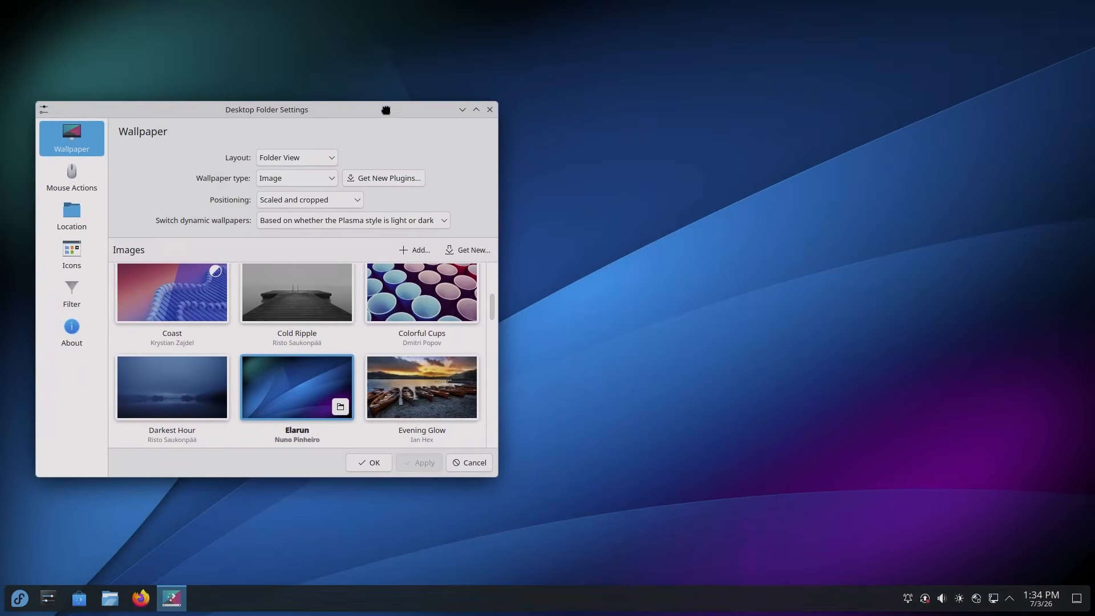
{"action": "left_click", "coordinate": [166, 292]}
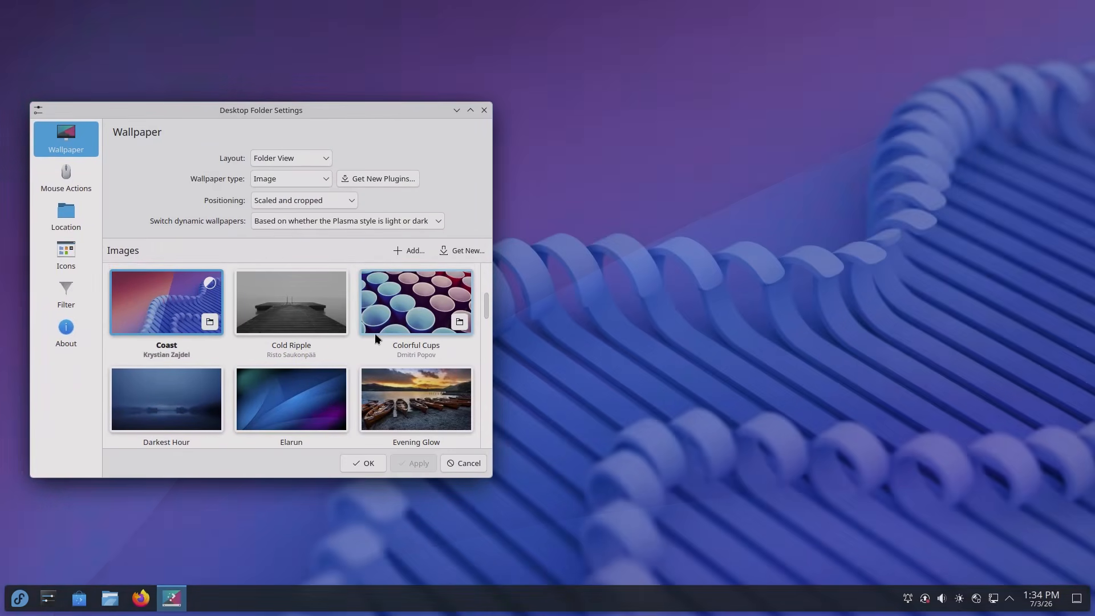
Step: Browse further through the wallpaper images and try out Kite and Ice Cold
{"action": "scroll", "coordinate": [365, 339], "scroll_direction": "up", "scroll_amount": 3}
{"action": "scroll", "coordinate": [369, 332], "scroll_direction": "down", "scroll_amount": 5}
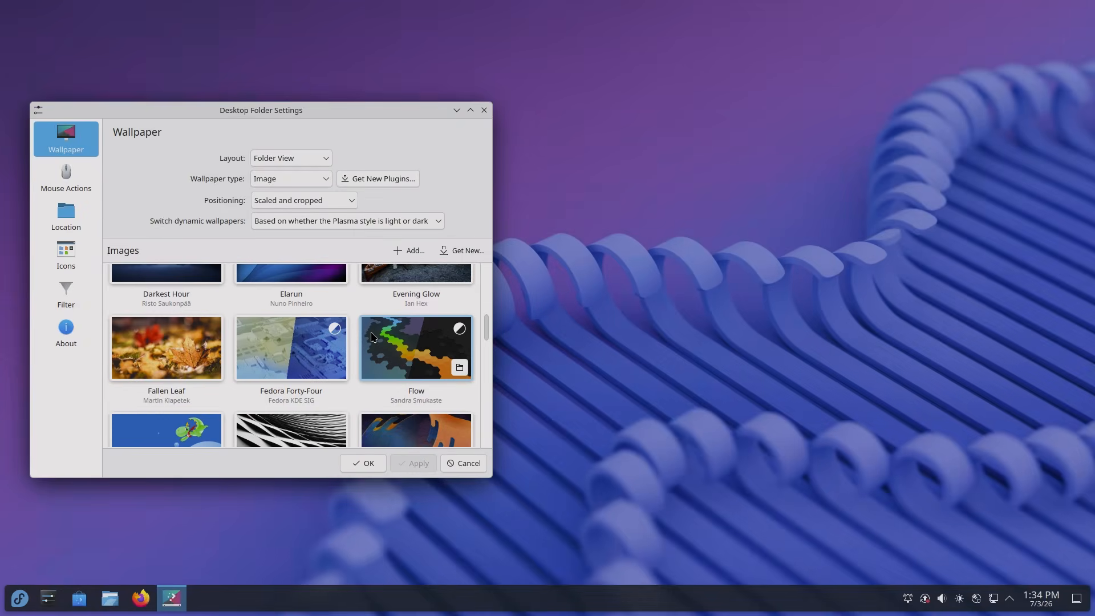
{"action": "left_click", "coordinate": [380, 323]}
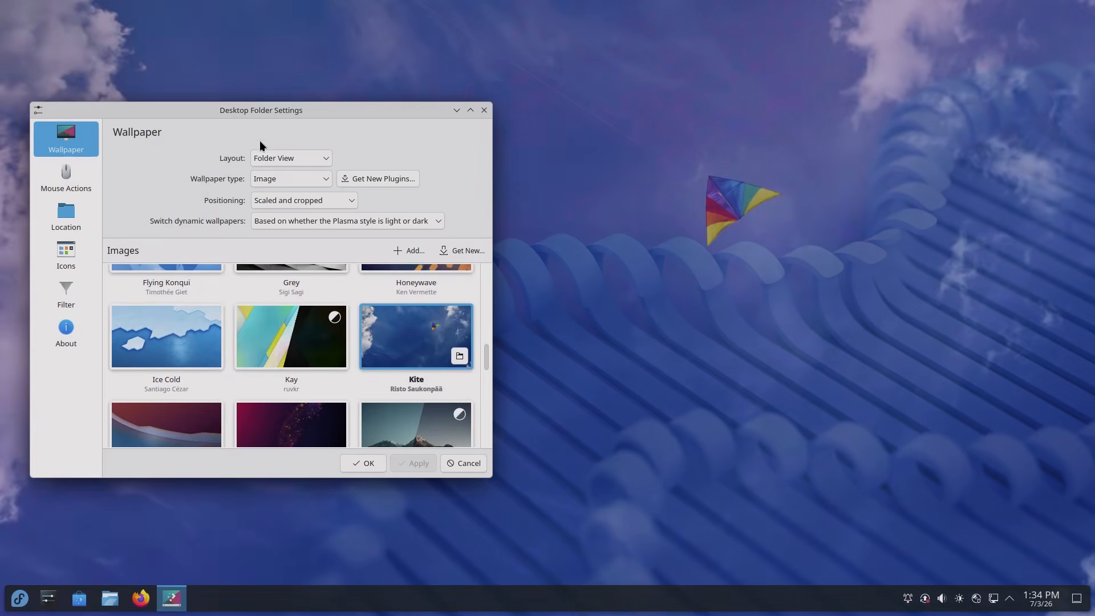
{"action": "left_click_drag", "start_coordinate": [364, 145], "coordinate": [484, 177]}
{"action": "left_click", "coordinate": [293, 344]}
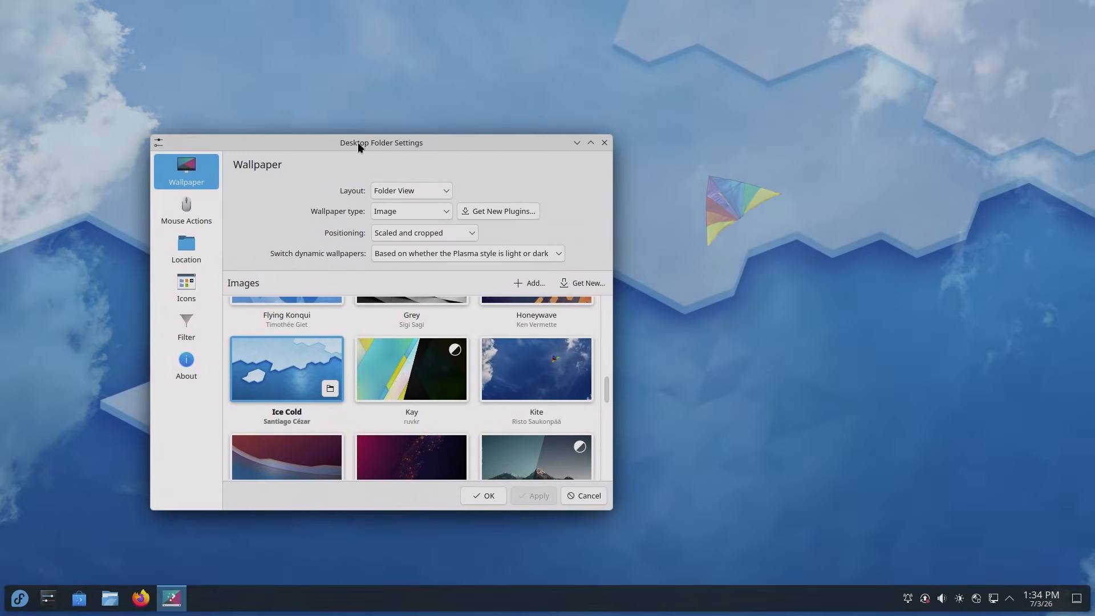
Step: Try out the Milky Way wallpaper, followed by the Sub-Arctic wallpaper
{"action": "left_click_drag", "start_coordinate": [357, 142], "coordinate": [287, 115]}
{"action": "scroll", "coordinate": [692, 350], "scroll_direction": "down", "scroll_amount": 2}
{"action": "left_click", "coordinate": [692, 350]}
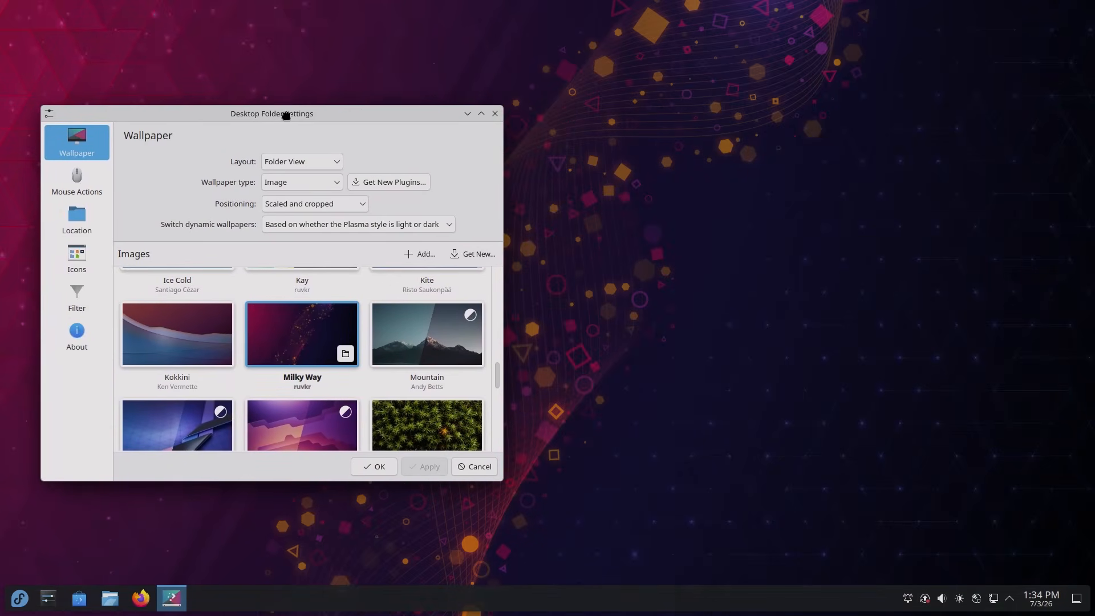
{"action": "scroll", "coordinate": [399, 334], "scroll_direction": "down", "scroll_amount": 8}
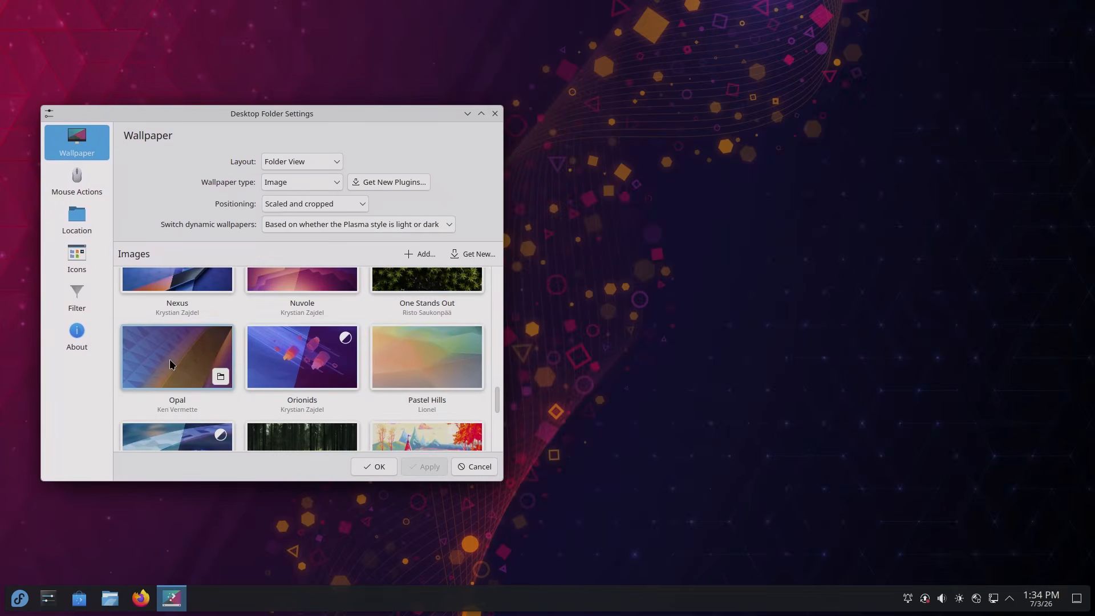
{"action": "scroll", "coordinate": [342, 336], "scroll_direction": "down", "scroll_amount": 1}
{"action": "left_click", "coordinate": [416, 314]}
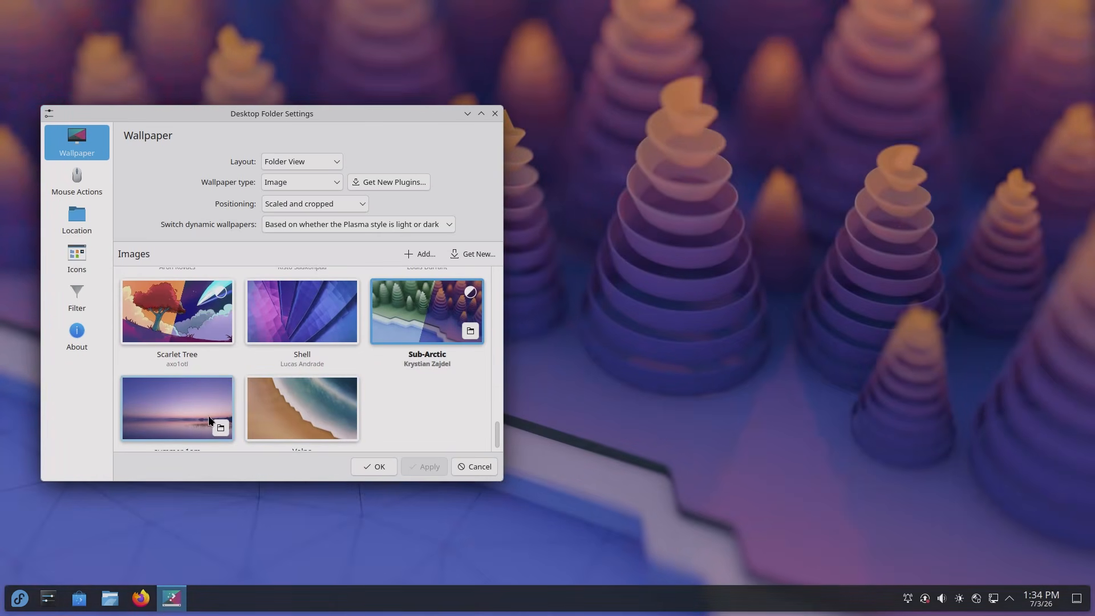
Step: Try out the summer 1am wallpaper with the settings window moved aside, and the Scarlet Tree wallpaper
{"action": "left_click", "coordinate": [196, 408]}
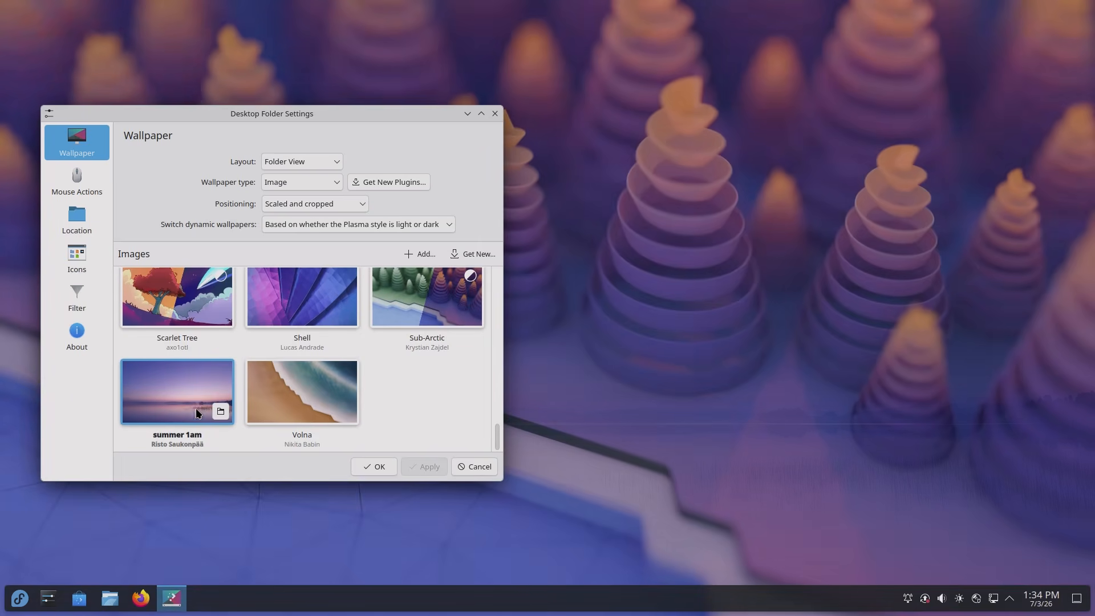
{"action": "left_click_drag", "start_coordinate": [305, 117], "coordinate": [349, 183]}
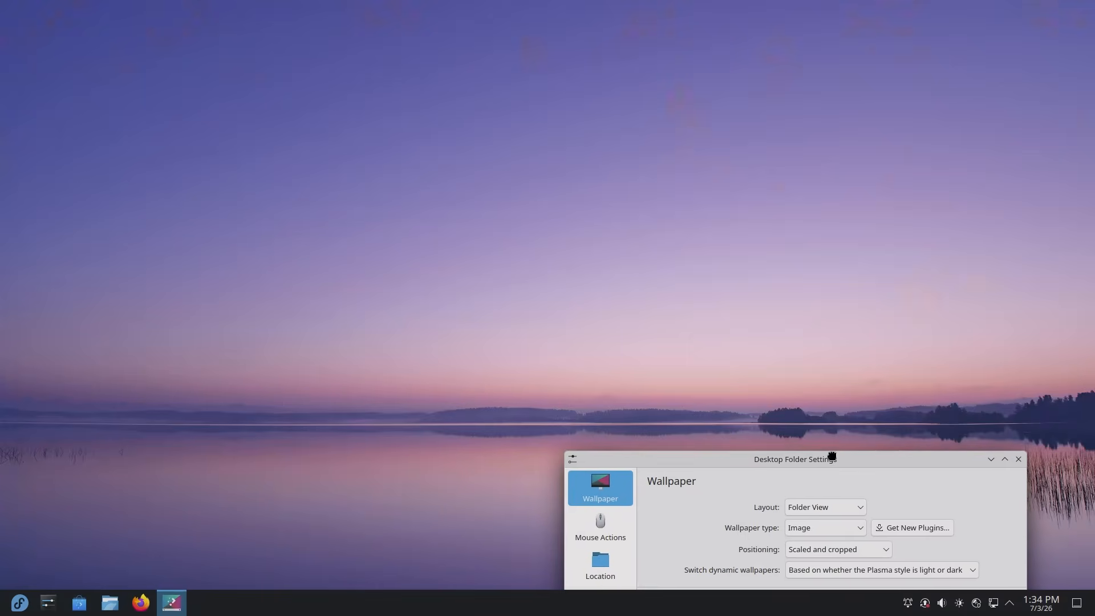
{"action": "scroll", "coordinate": [376, 439], "scroll_direction": "up", "scroll_amount": 2}
{"action": "left_click", "coordinate": [258, 417]}
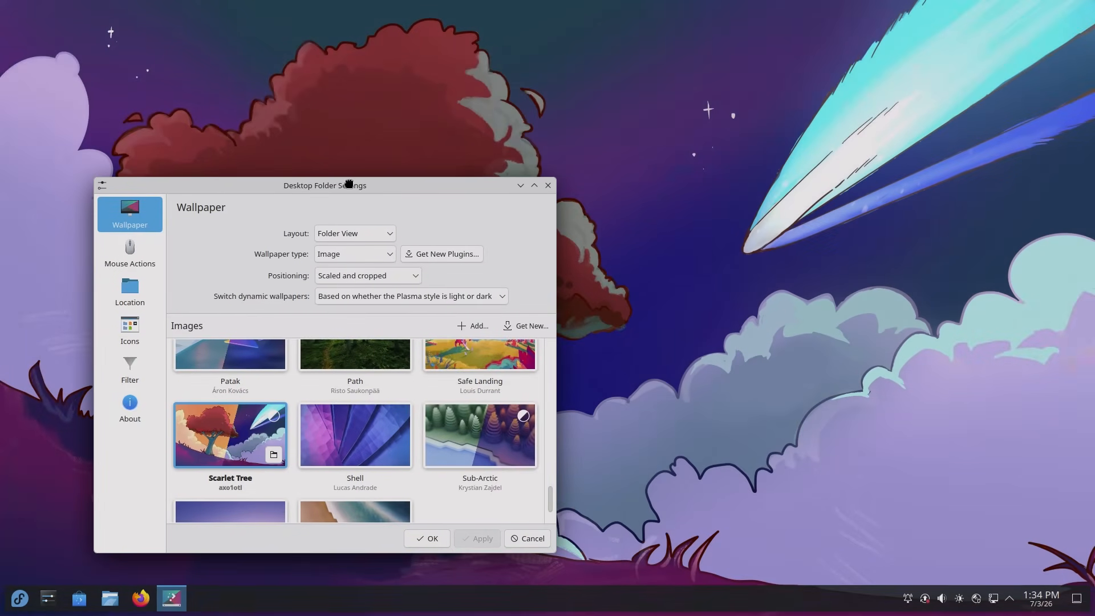
Step: Preview the Orionids wallpaper, set Nuvole as the desktop wallpaper, and confirm the wallpaper settings
{"action": "scroll", "coordinate": [364, 451], "scroll_direction": "up", "scroll_amount": 4}
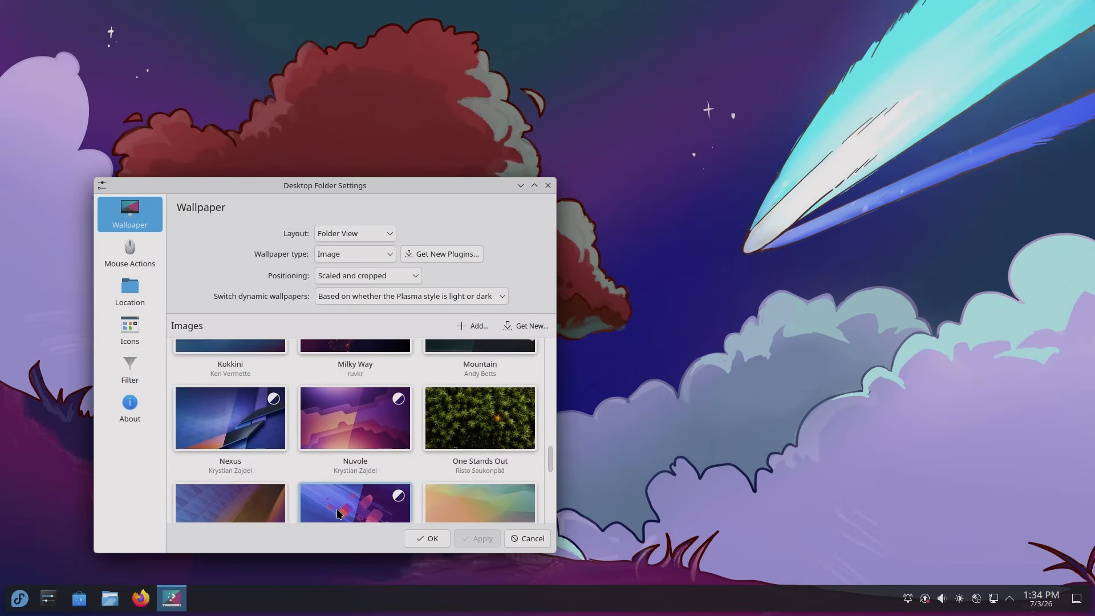
{"action": "scroll", "coordinate": [338, 513], "scroll_direction": "down", "scroll_amount": 1}
{"action": "left_click", "coordinate": [338, 510]}
{"action": "left_click", "coordinate": [355, 379]}
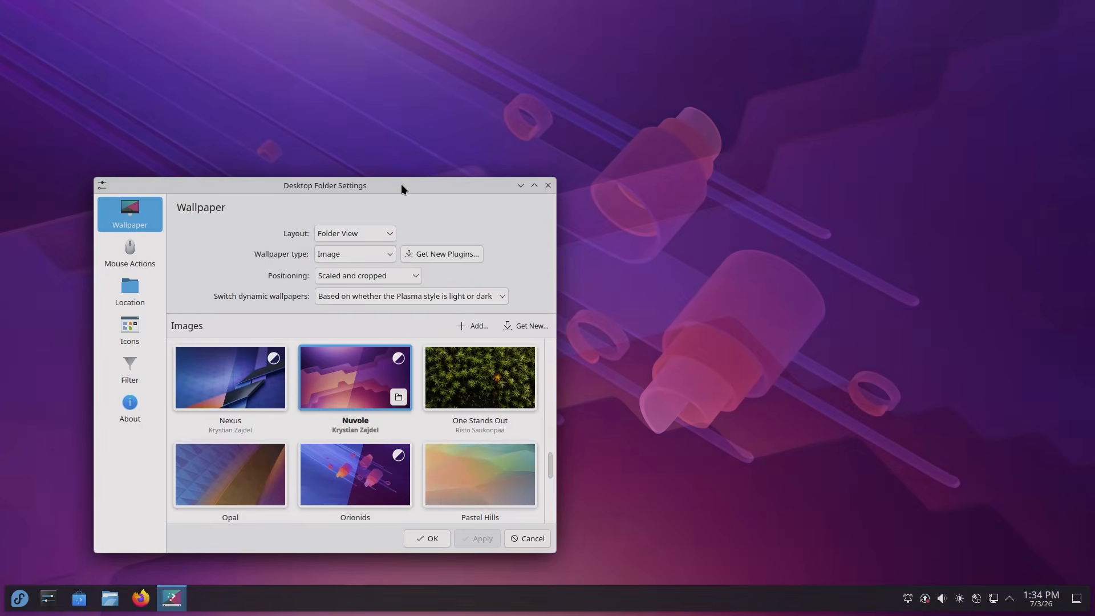
{"action": "left_click_drag", "start_coordinate": [401, 184], "coordinate": [556, 154]}
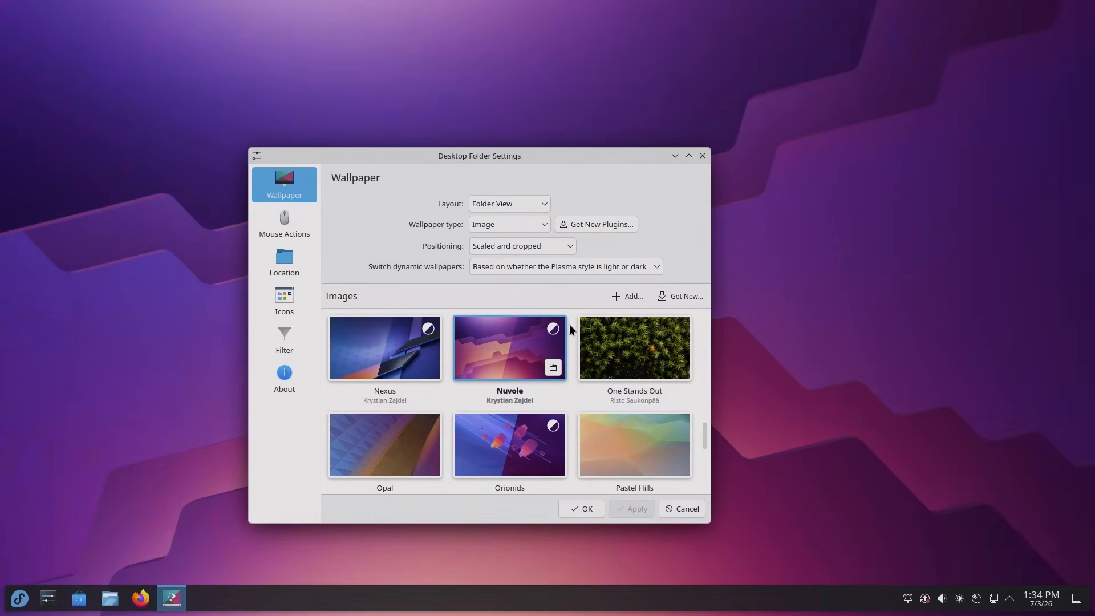
{"action": "left_click", "coordinate": [585, 508]}
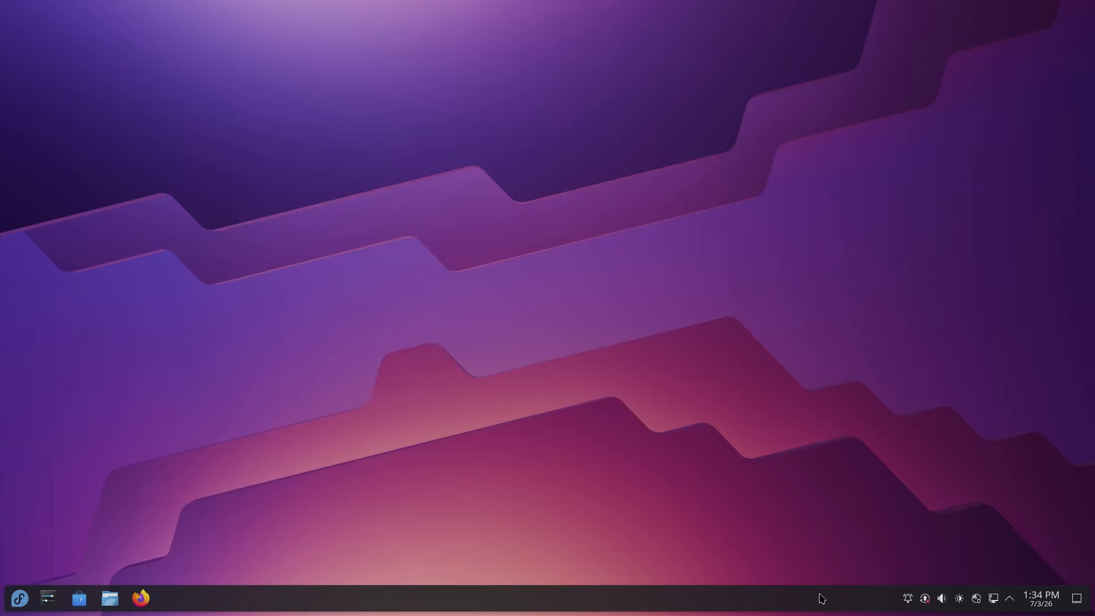
Step: Open the taskbar panel's configuration, set its opacity to Translucent, and leave edit mode
{"action": "right_click", "coordinate": [672, 602]}
{"action": "left_click", "coordinate": [748, 578]}
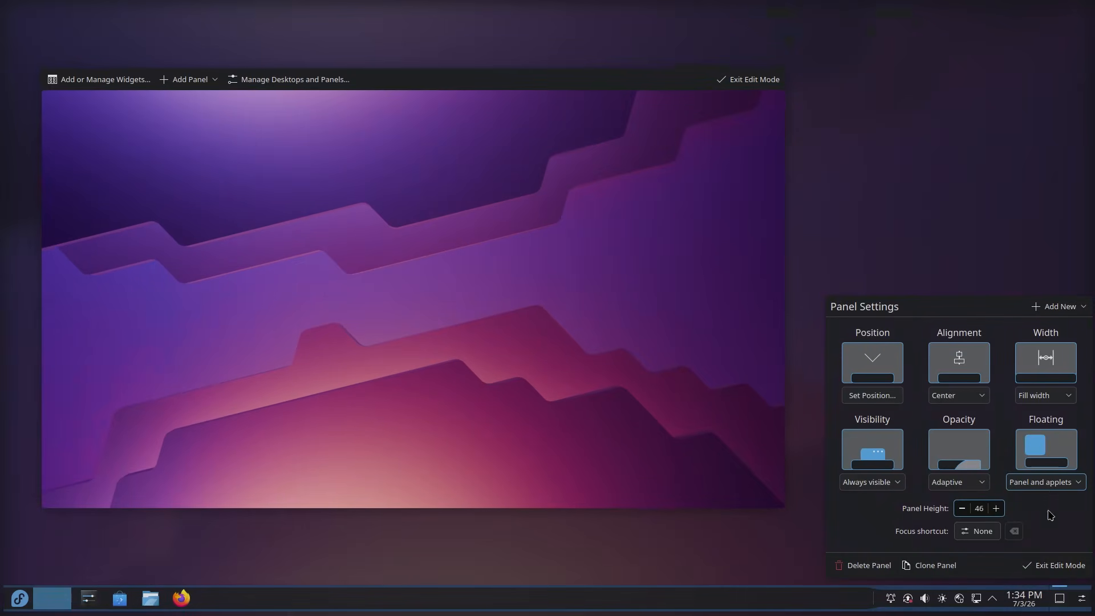
{"action": "left_click", "coordinate": [969, 482]}
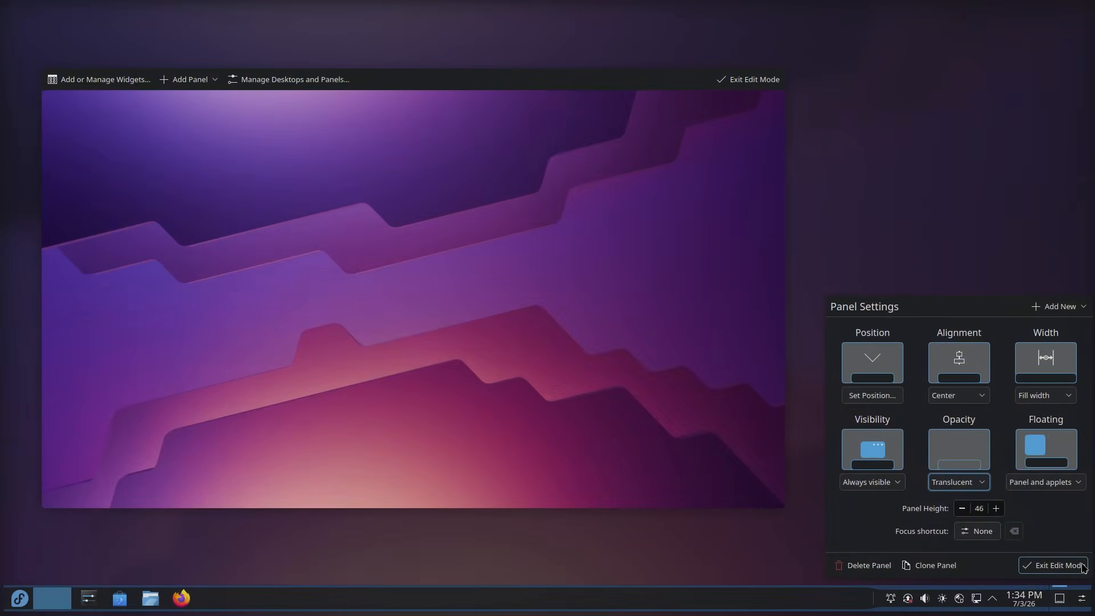
{"action": "key", "text": "Escape"}
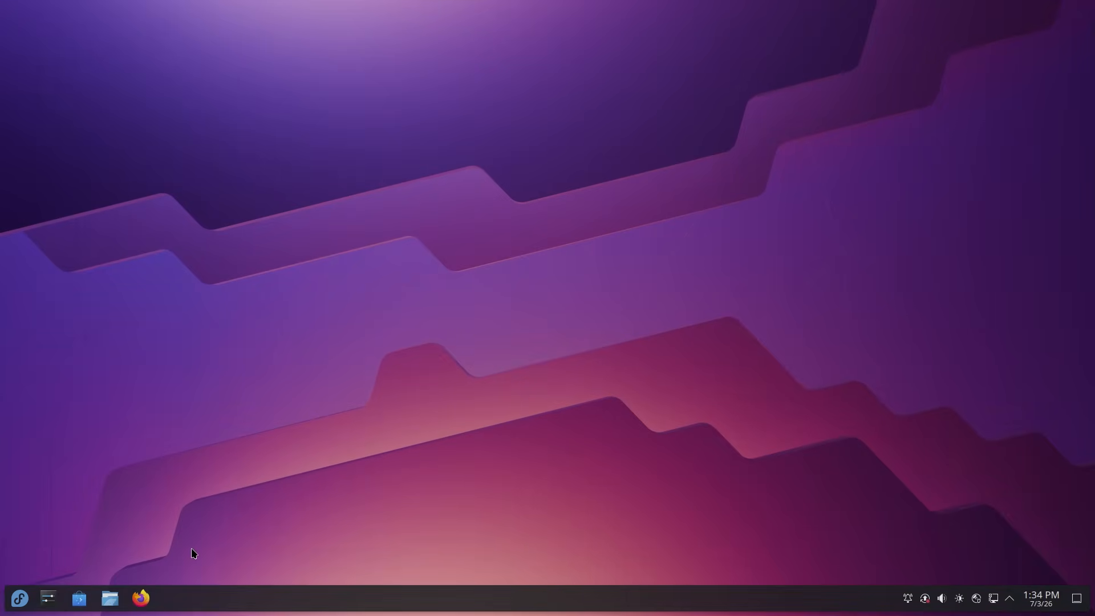
Step: Open the Dolphin file manager, view its Home folder in moved, maximized and restored window states, and close it
{"action": "left_click", "coordinate": [110, 598]}
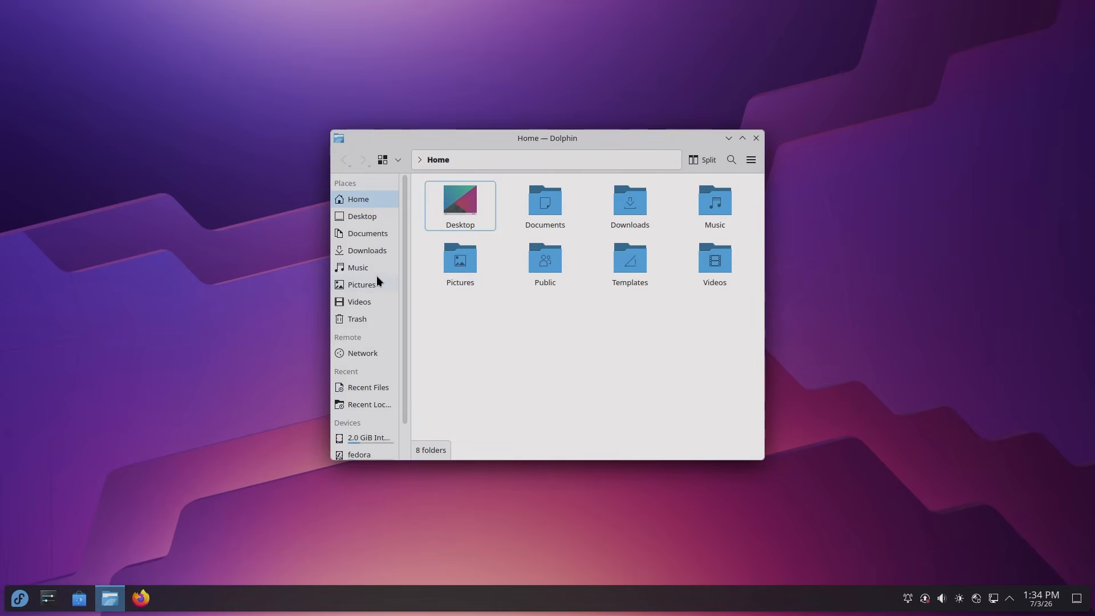
{"action": "left_click_drag", "start_coordinate": [675, 140], "coordinate": [632, 5]}
{"action": "double_click", "coordinate": [627, 15]}
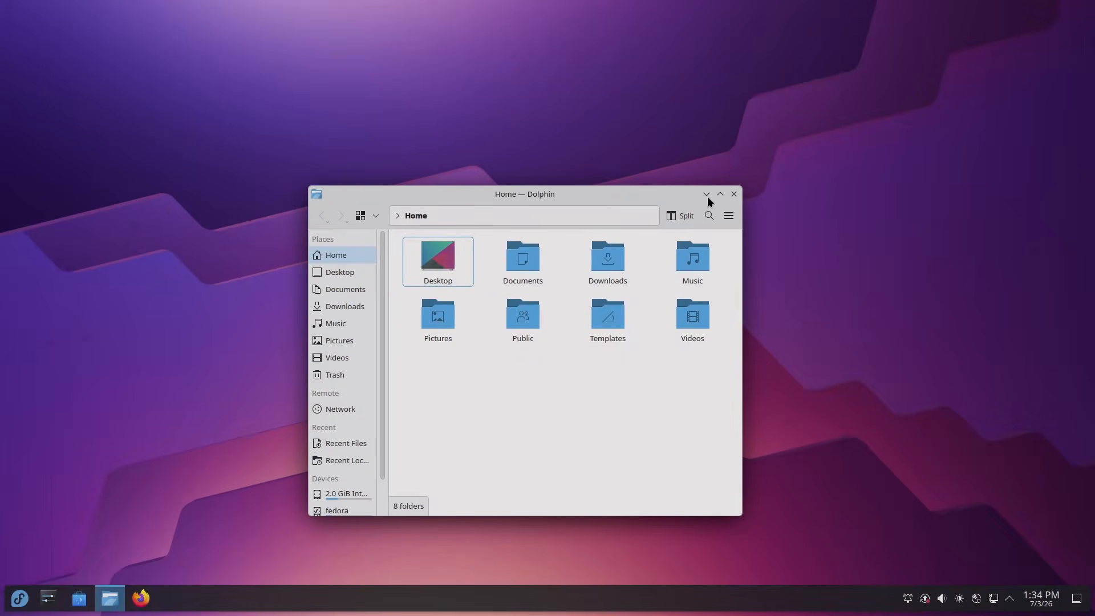
{"action": "left_click", "coordinate": [721, 196]}
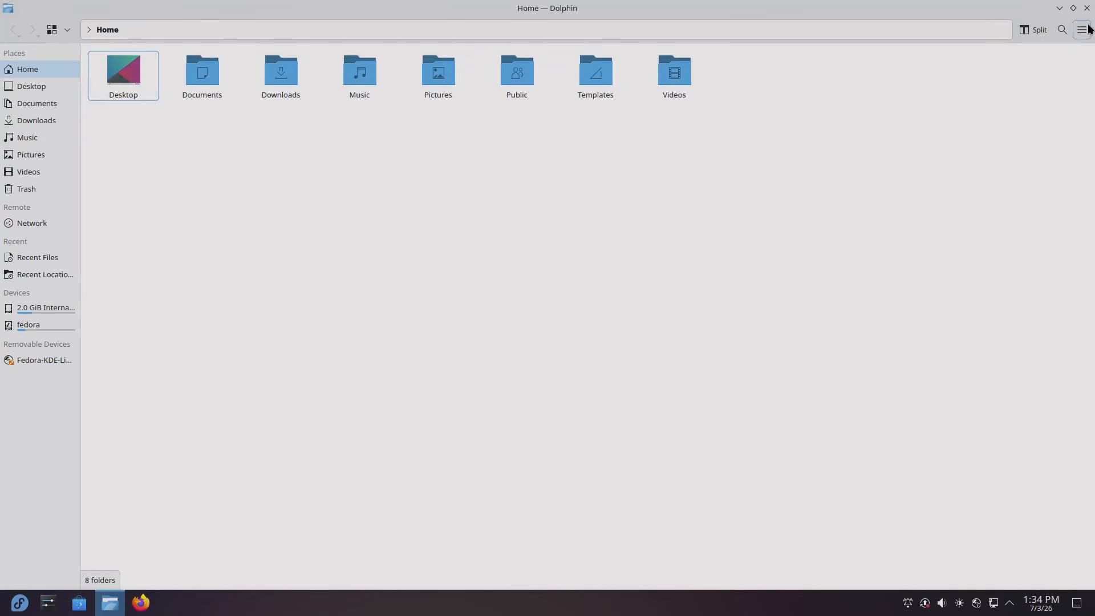
{"action": "left_click", "coordinate": [1072, 8]}
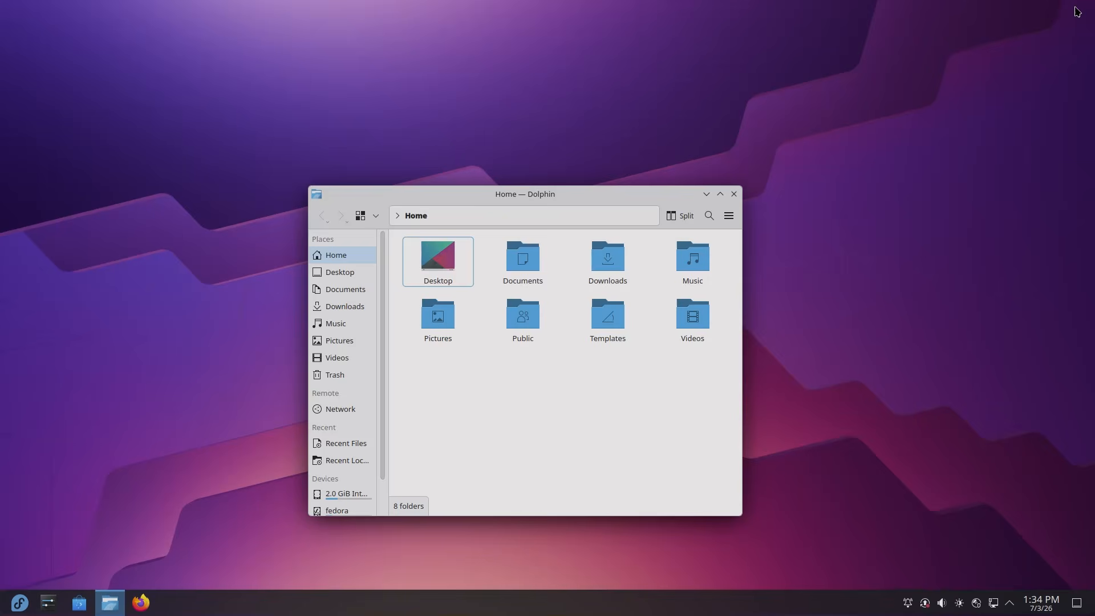
{"action": "left_click", "coordinate": [733, 196]}
{"action": "left_click_drag", "start_coordinate": [55, 90], "coordinate": [914, 501]}
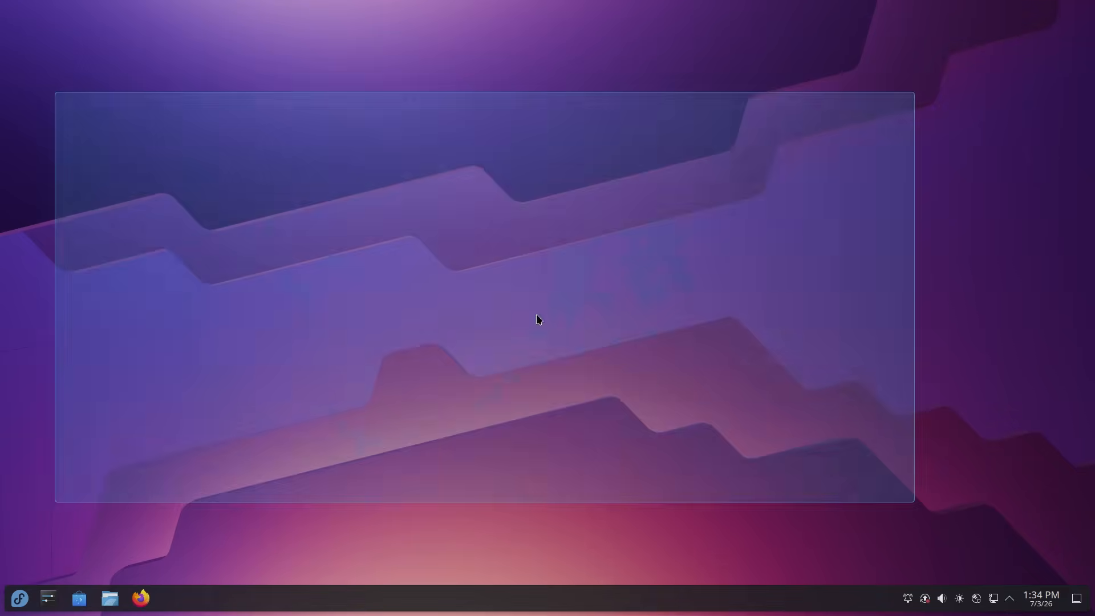
{"action": "right_click", "coordinate": [371, 226]}
{"action": "left_click", "coordinate": [706, 424]}
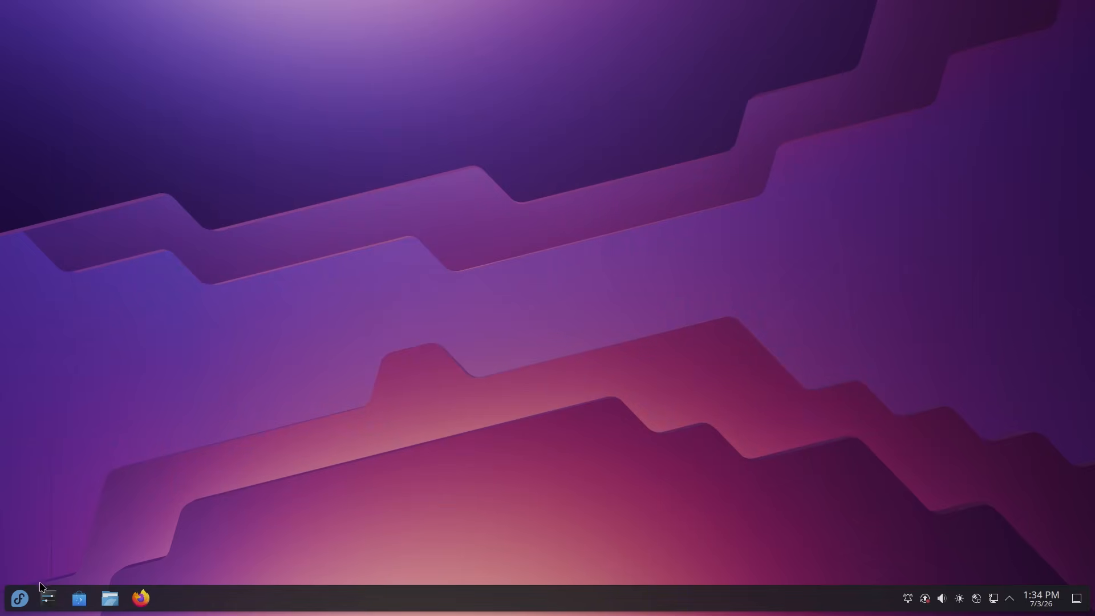
Step: Open System Settings and apply the Breeze Dark theme from Quick Settings
{"action": "left_click", "coordinate": [48, 597]}
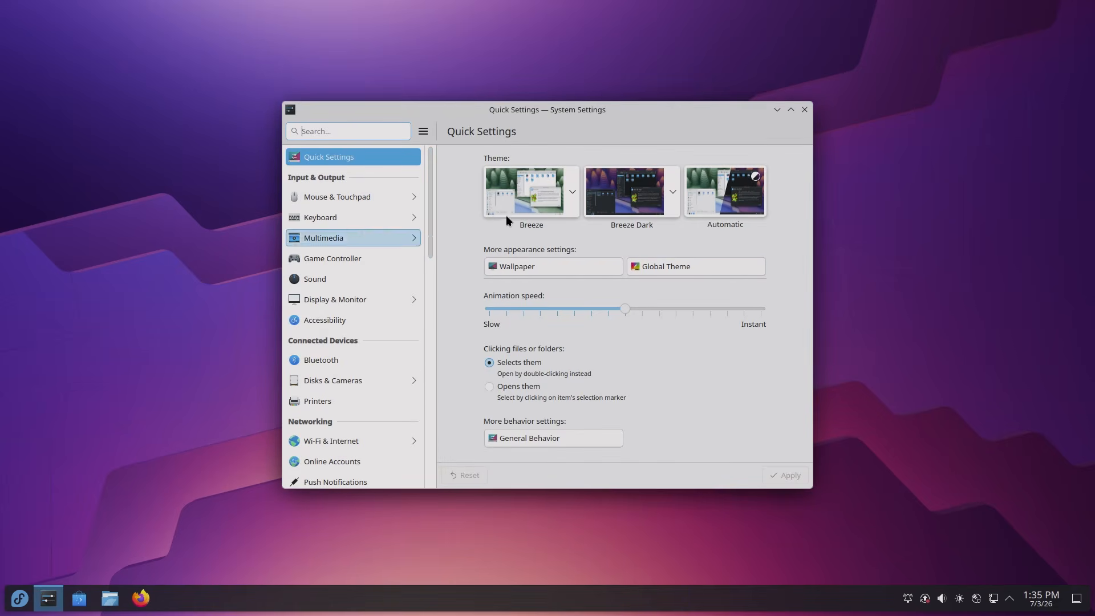
{"action": "left_click", "coordinate": [633, 190]}
{"action": "left_click", "coordinate": [789, 476]}
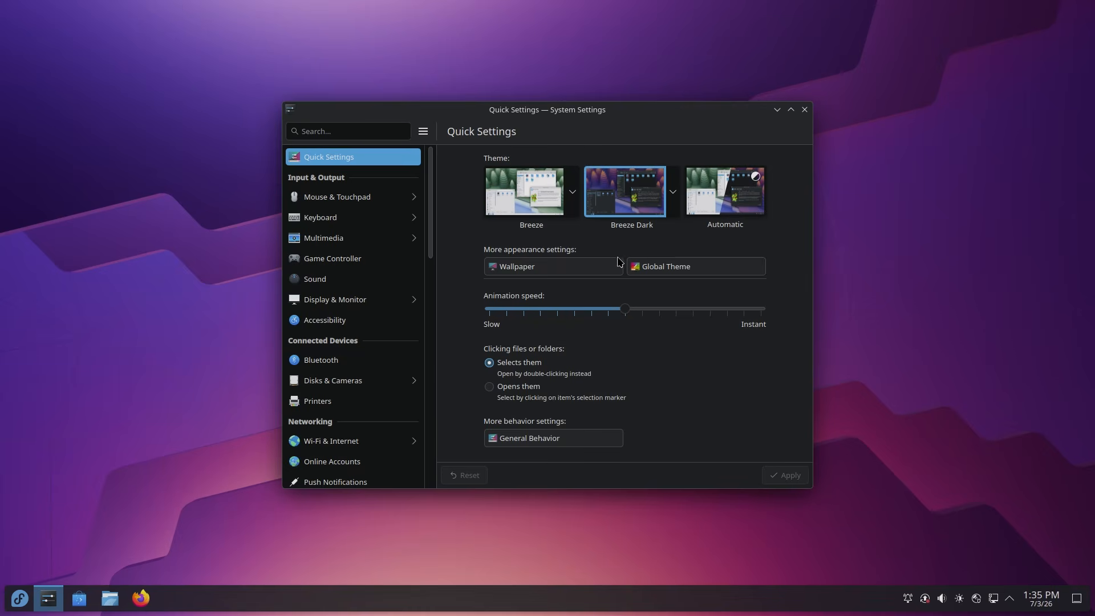
Step: Apply the light Breeze theme in Quick Settings and close the System Settings window
{"action": "left_click_drag", "start_coordinate": [523, 112], "coordinate": [432, 139]}
{"action": "left_click", "coordinate": [466, 202]}
{"action": "left_click", "coordinate": [727, 485]}
{"action": "left_click", "coordinate": [691, 142]}
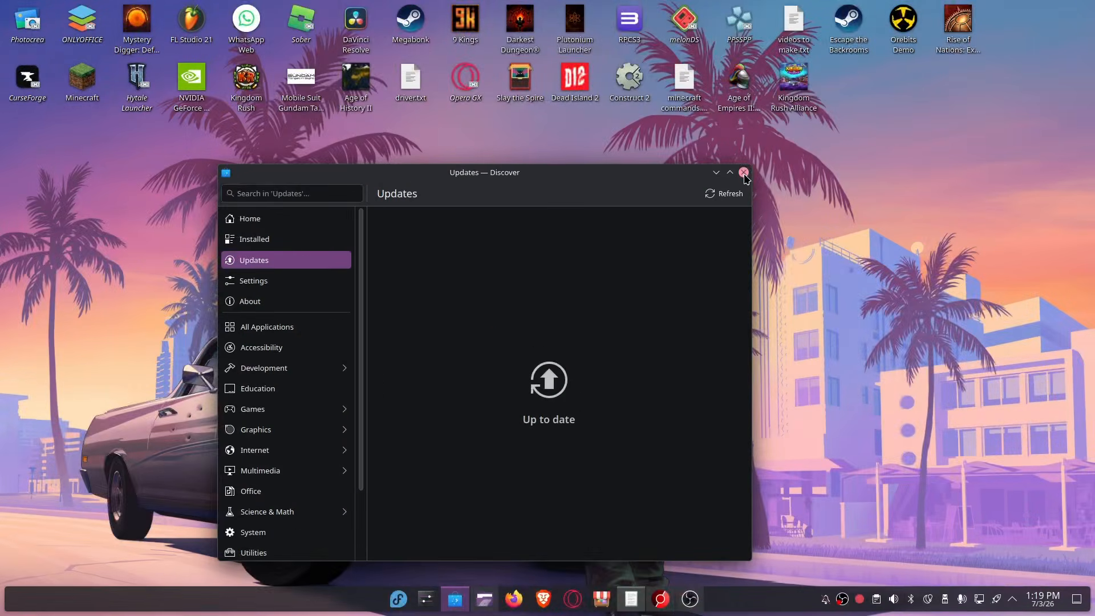
Step: Minimize the Discover window to show the bare desktop
{"action": "left_click", "coordinate": [715, 172]}
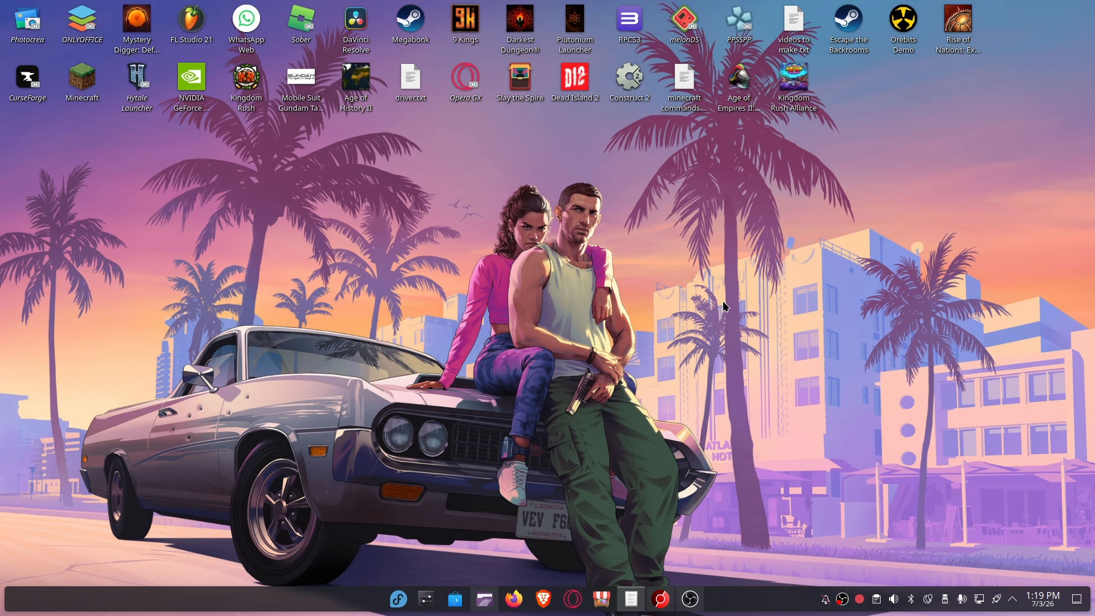
Step: Open the desktop's context menu and view its Create New options
{"action": "right_click", "coordinate": [339, 289]}
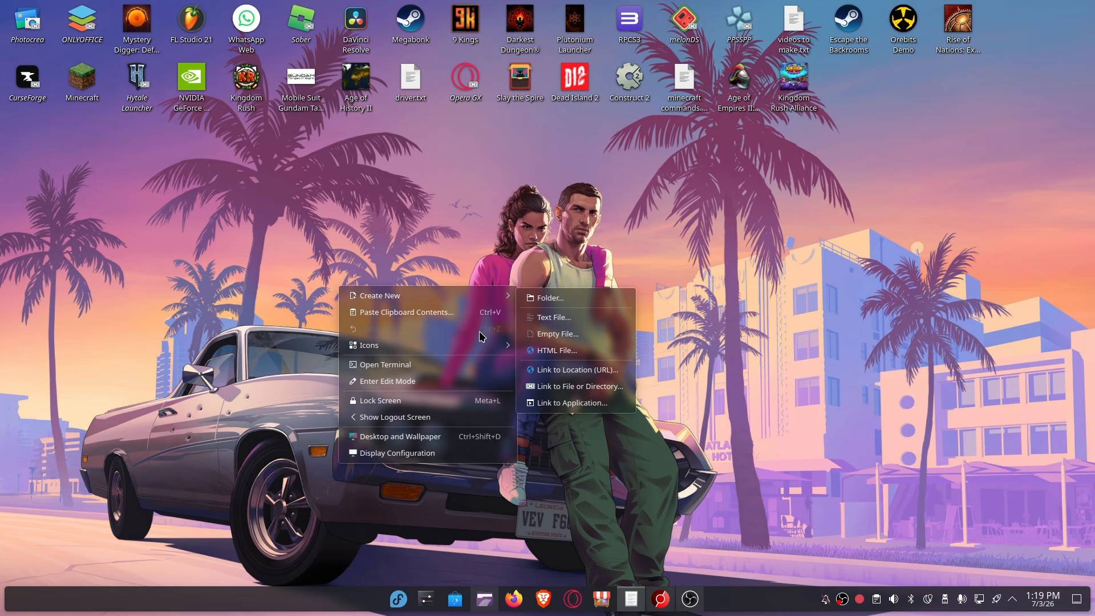
{"action": "mouse_move", "coordinate": [487, 342]}
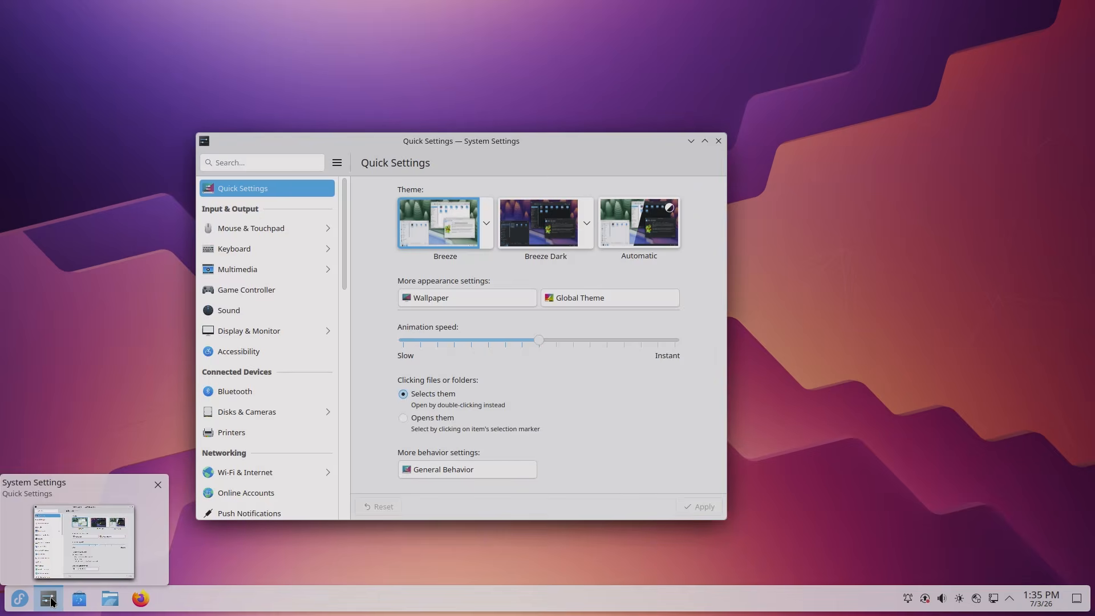
Step: Select the Breeze Dark theme in Quick Settings and apply it
{"action": "left_click_drag", "start_coordinate": [587, 185], "coordinate": [695, 174]}
{"action": "left_click", "coordinate": [728, 216]}
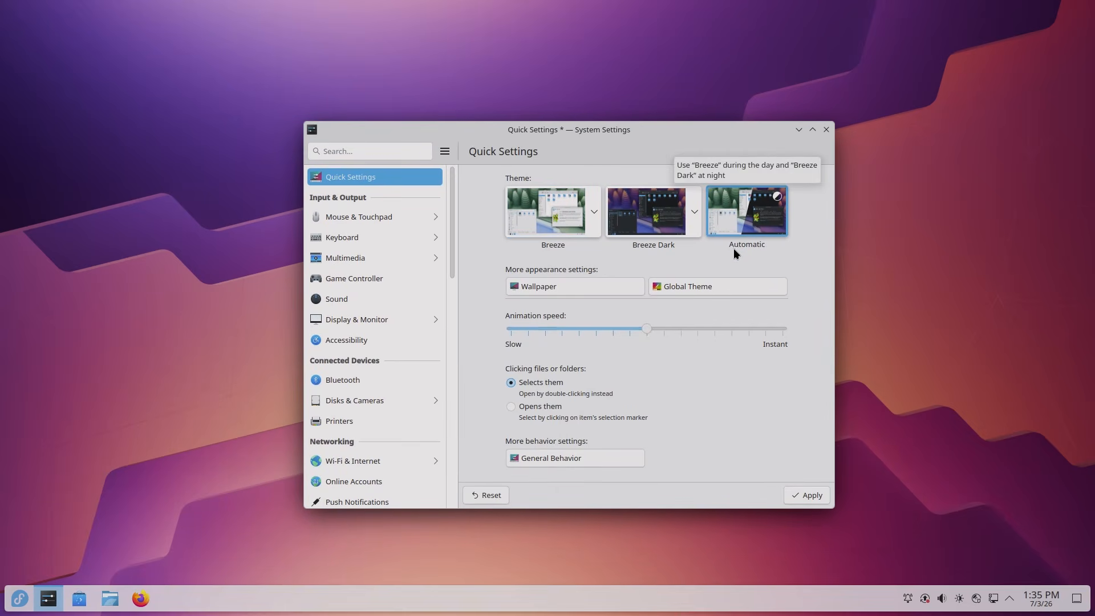
{"action": "left_click", "coordinate": [649, 222]}
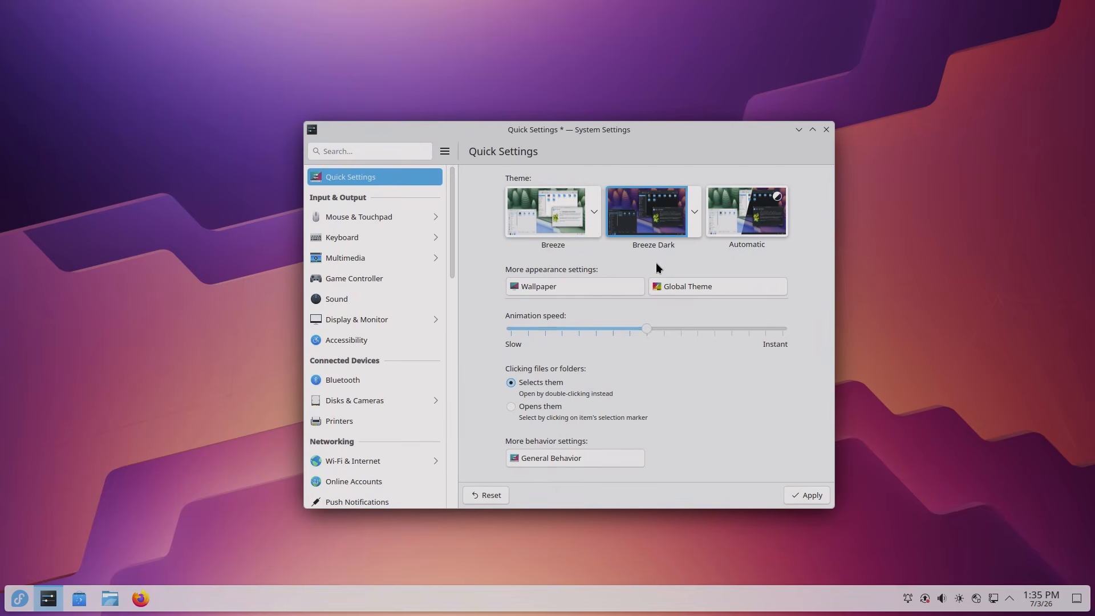
{"action": "left_click", "coordinate": [677, 288]}
{"action": "left_click", "coordinate": [643, 344]}
{"action": "left_click", "coordinate": [807, 494]}
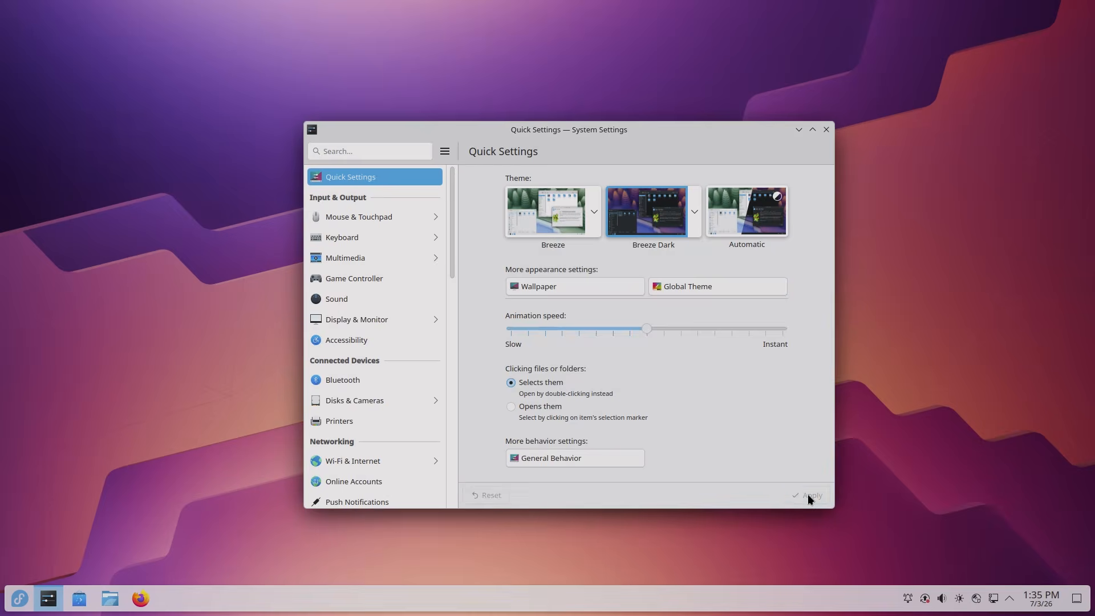
Step: Configure the Breeze application style under Global Theme so that menus are partly transparent
{"action": "left_click", "coordinate": [728, 288]}
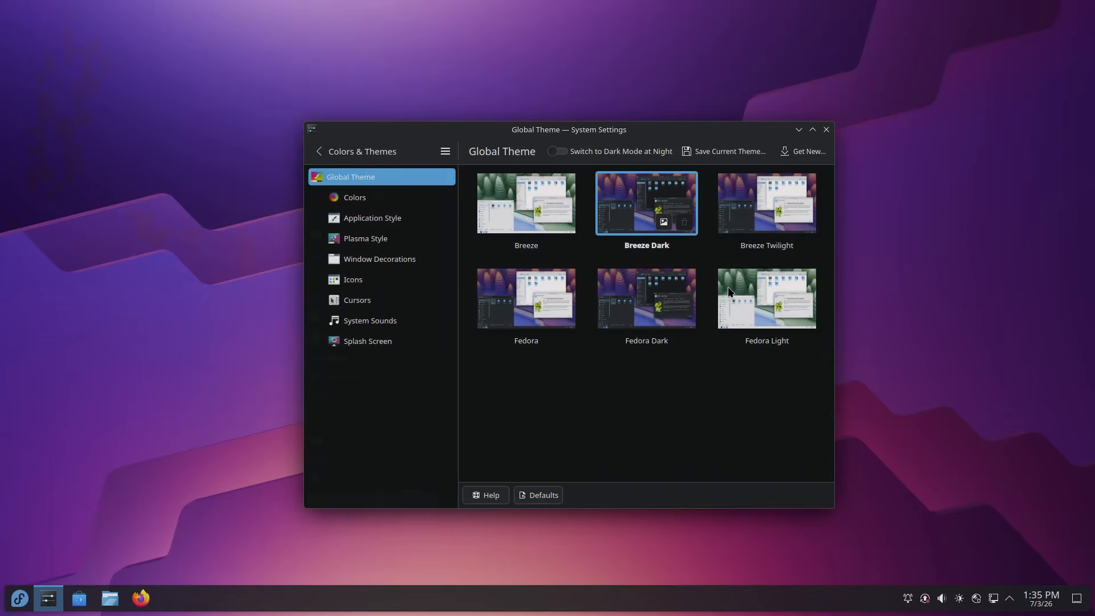
{"action": "left_click", "coordinate": [367, 216]}
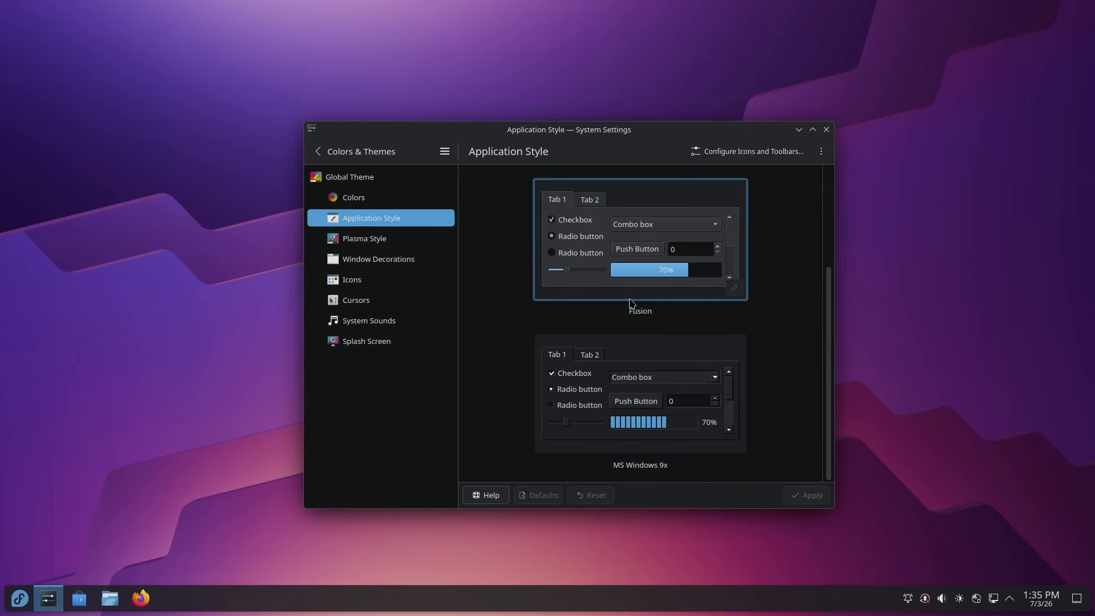
{"action": "left_click", "coordinate": [364, 240]}
{"action": "left_click", "coordinate": [381, 219]}
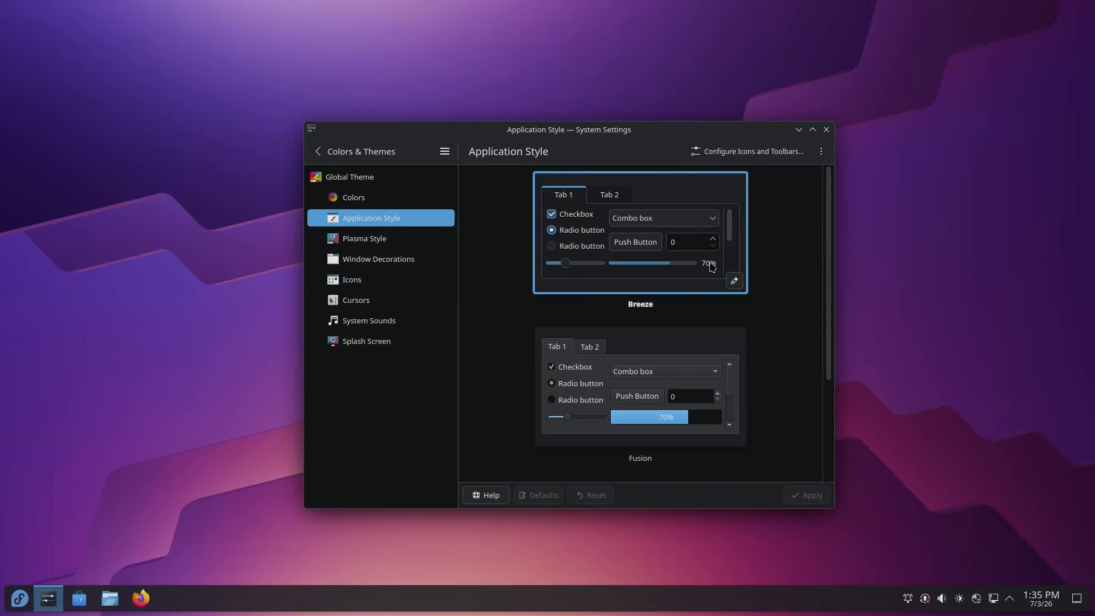
{"action": "left_click", "coordinate": [735, 279]}
{"action": "left_click", "coordinate": [574, 233]}
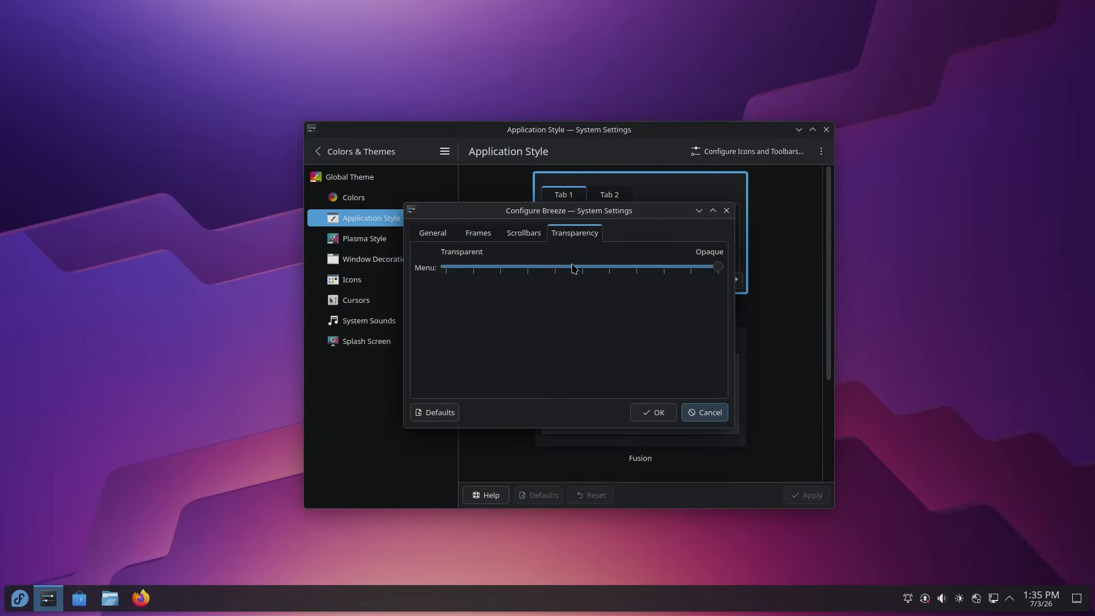
{"action": "left_click_drag", "start_coordinate": [547, 268], "coordinate": [522, 268]}
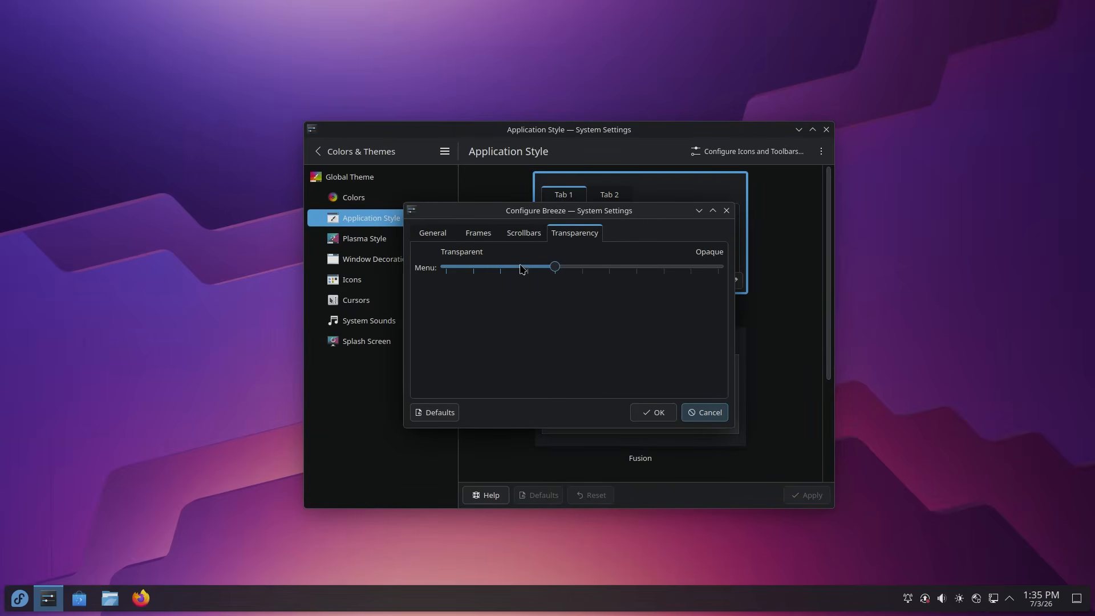
{"action": "left_click", "coordinate": [691, 269]}
{"action": "left_click", "coordinate": [655, 412]}
Step: Check the menu transparency in the desktop's context menu and its Icons submenu, and close the menu
{"action": "right_click", "coordinate": [80, 271]}
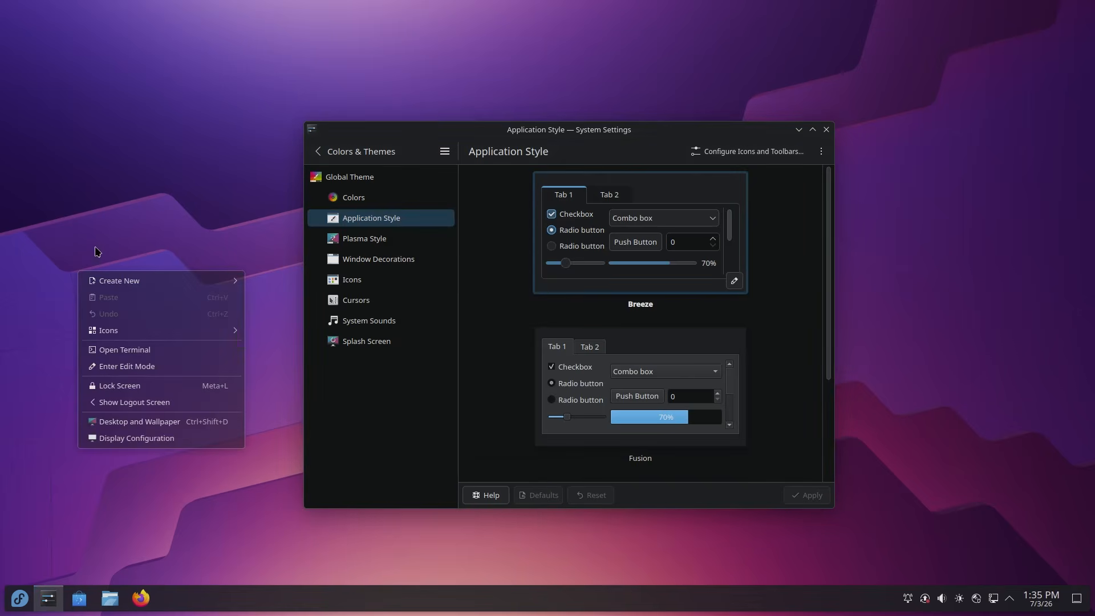
{"action": "mouse_move", "coordinate": [192, 331]}
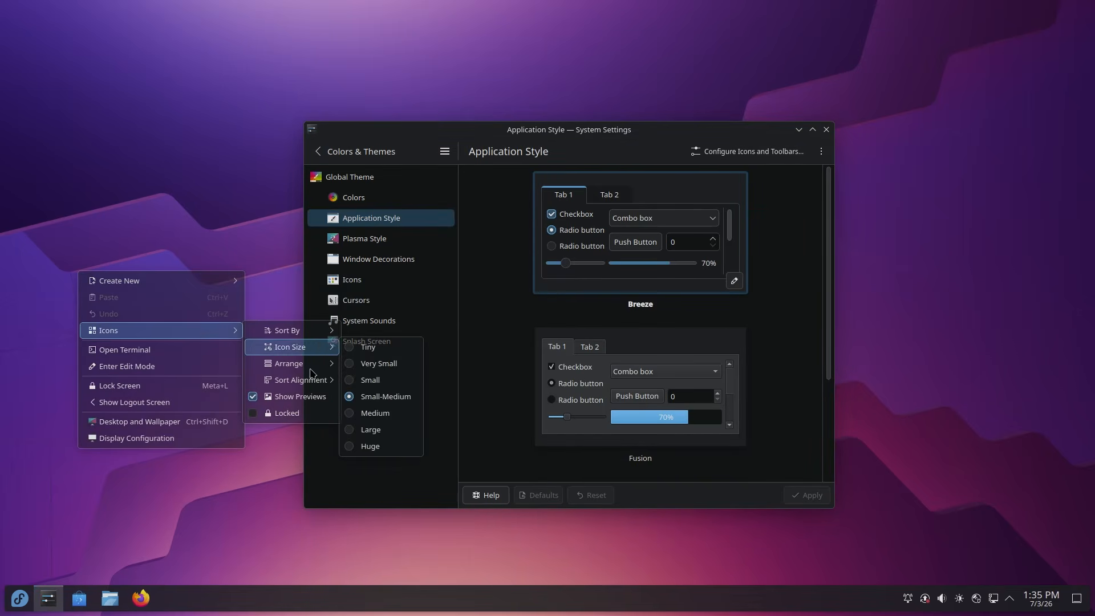
{"action": "left_click", "coordinate": [252, 209]}
Step: Apply the Plastik theme in the Window Decorations settings
{"action": "left_click", "coordinate": [341, 260]}
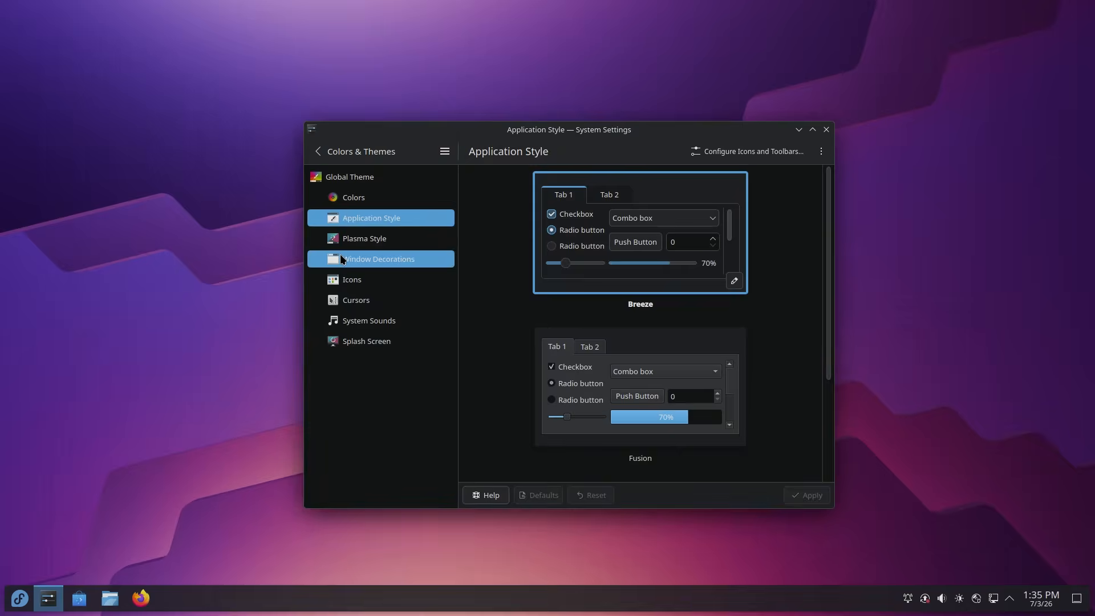
{"action": "left_click", "coordinate": [365, 238]}
{"action": "left_click", "coordinate": [372, 260]}
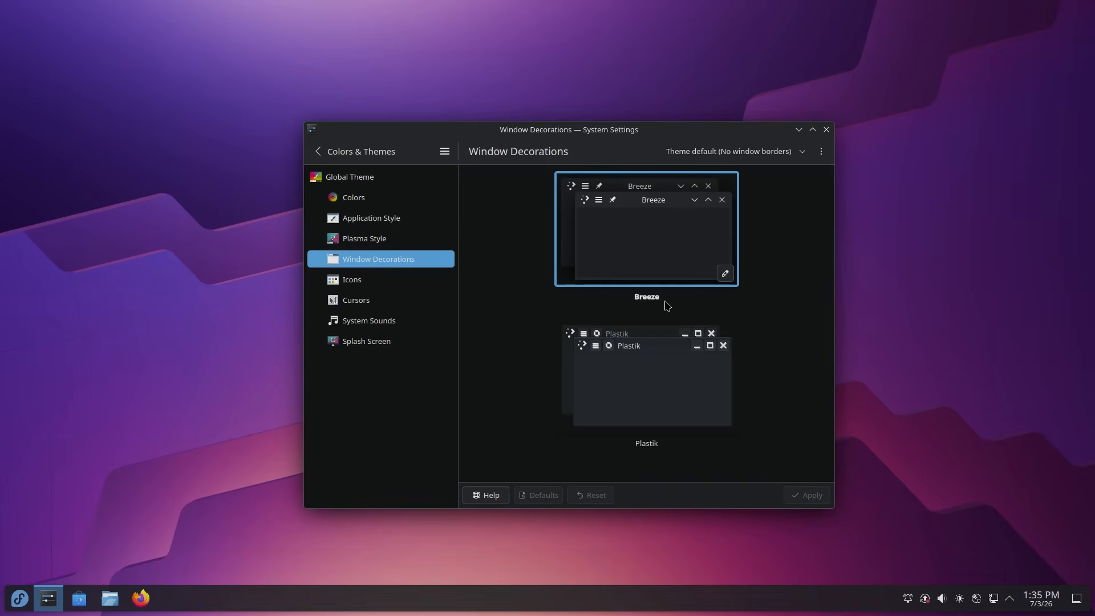
{"action": "left_click", "coordinate": [662, 371]}
{"action": "left_click", "coordinate": [808, 495]}
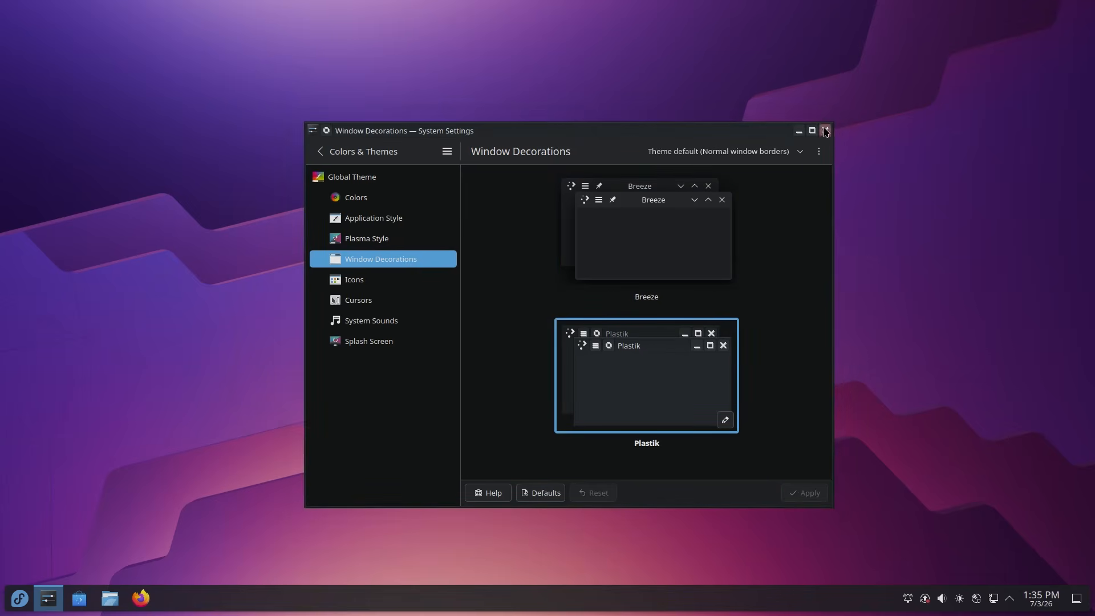
Step: Move, maximize and restore the System Settings window to examine its new title bar and borders
{"action": "left_click_drag", "start_coordinate": [768, 136], "coordinate": [630, 120]}
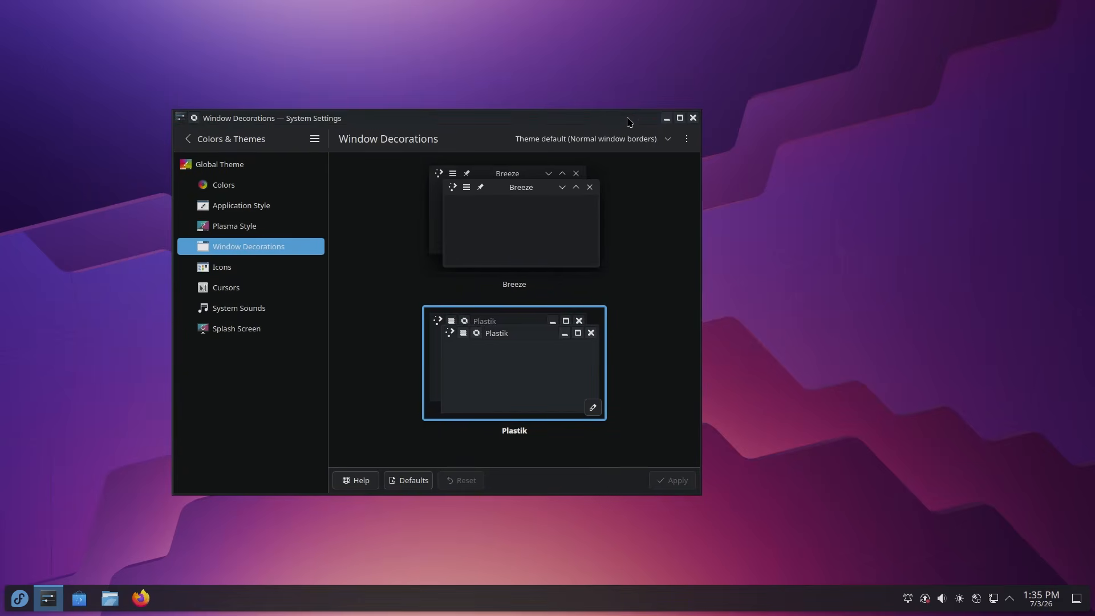
{"action": "left_click", "coordinate": [682, 117]}
{"action": "left_click", "coordinate": [1077, 8]}
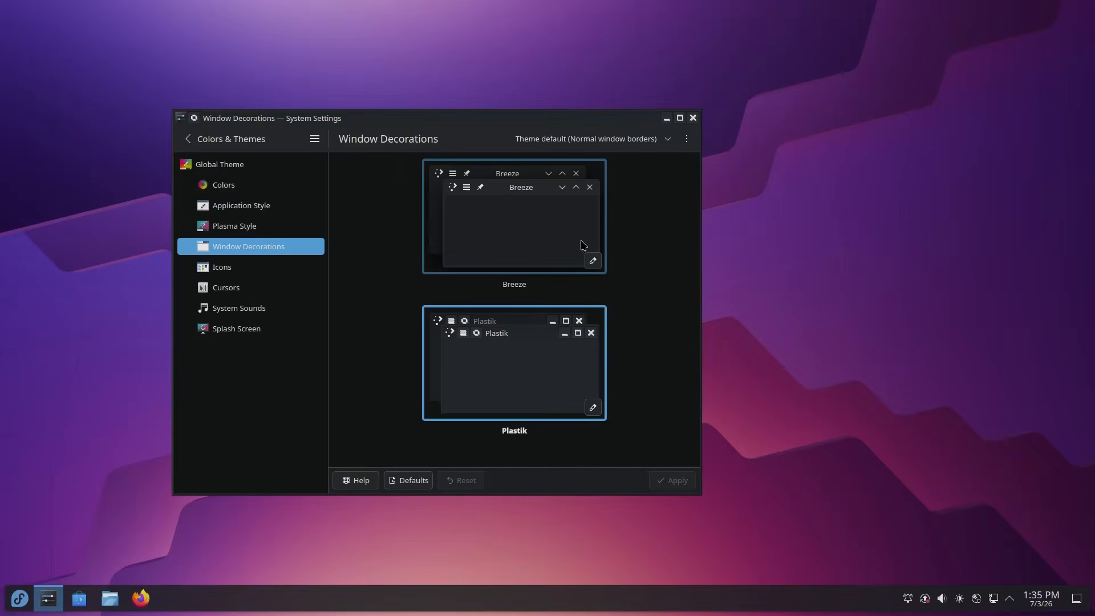
Step: Apply the Breeze Light cursor theme, try the pointer on the desktop, and reapply Breeze Dark
{"action": "left_click", "coordinate": [244, 273]}
{"action": "left_click", "coordinate": [278, 292]}
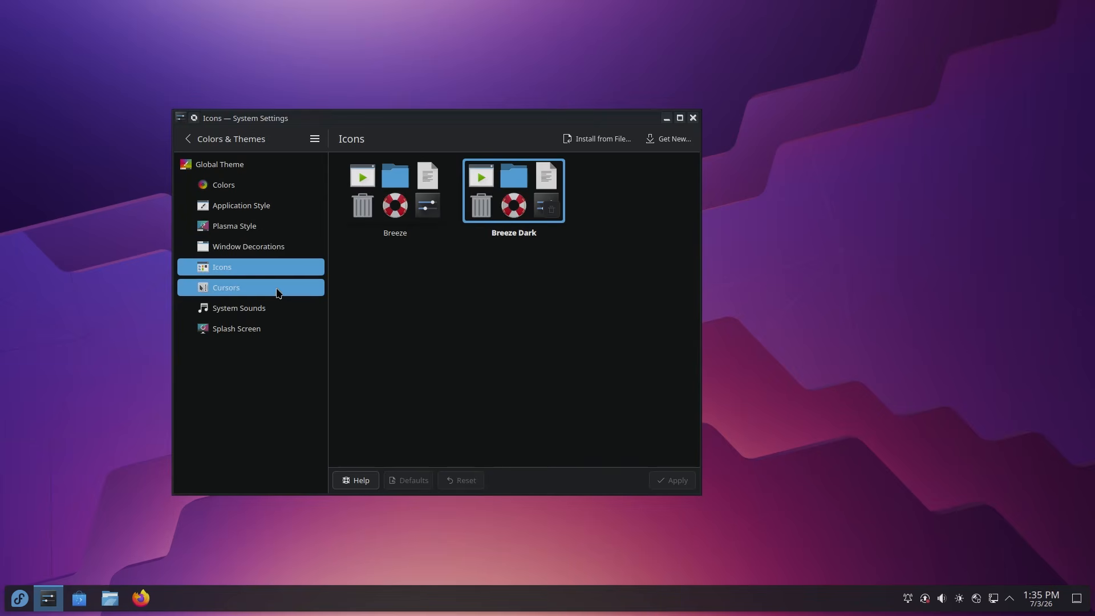
{"action": "left_click", "coordinate": [498, 176]}
{"action": "left_click", "coordinate": [672, 480]}
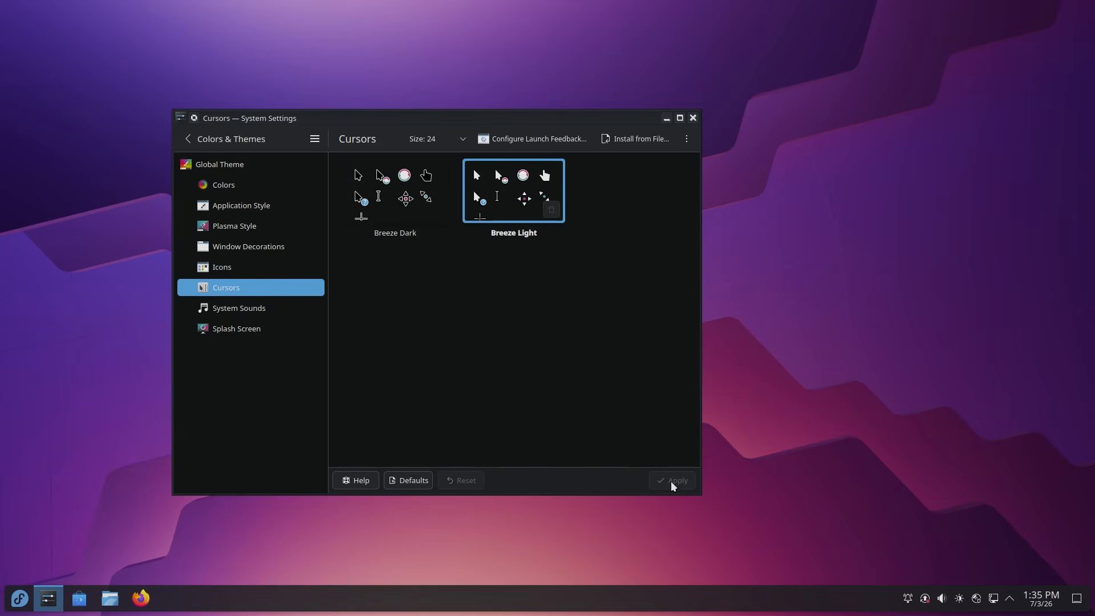
{"action": "left_click_drag", "start_coordinate": [750, 82], "coordinate": [817, 177]}
{"action": "left_click_drag", "start_coordinate": [907, 288], "coordinate": [936, 325]}
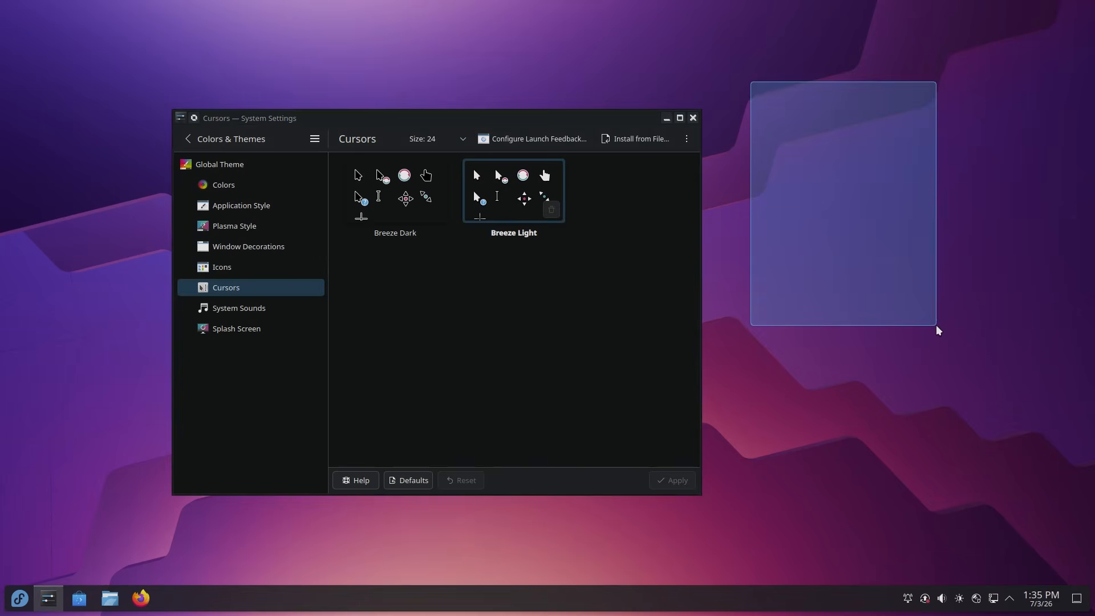
{"action": "left_click", "coordinate": [395, 191]}
{"action": "left_click", "coordinate": [671, 480]}
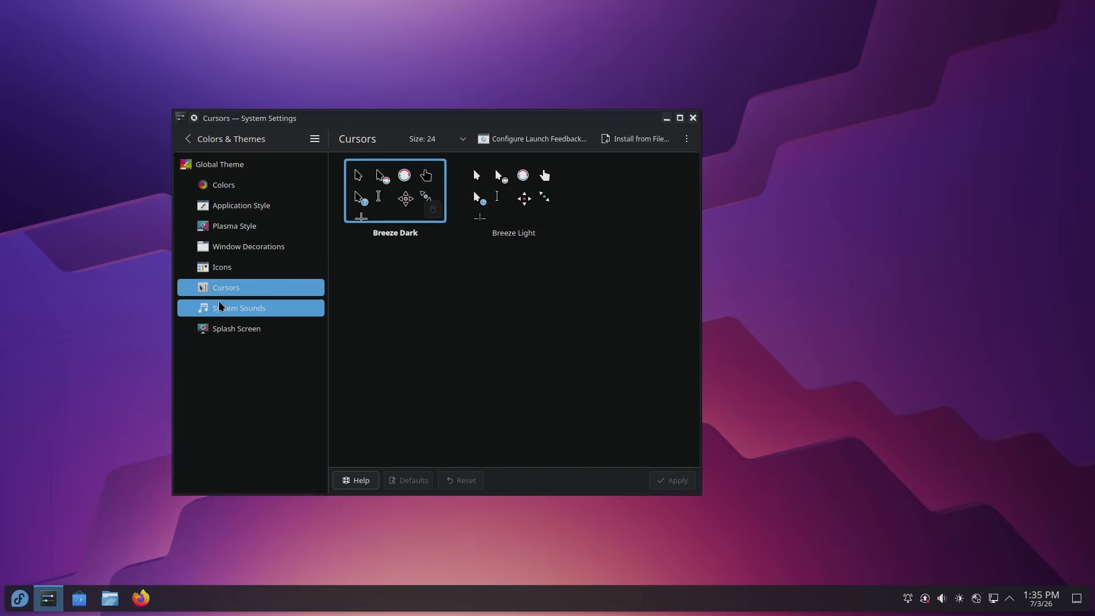
Step: View the System Sounds and Splash Screen pages of the Colors & Themes settings
{"action": "left_click", "coordinate": [251, 308]}
{"action": "left_click", "coordinate": [256, 323]}
{"action": "left_click", "coordinate": [254, 307]}
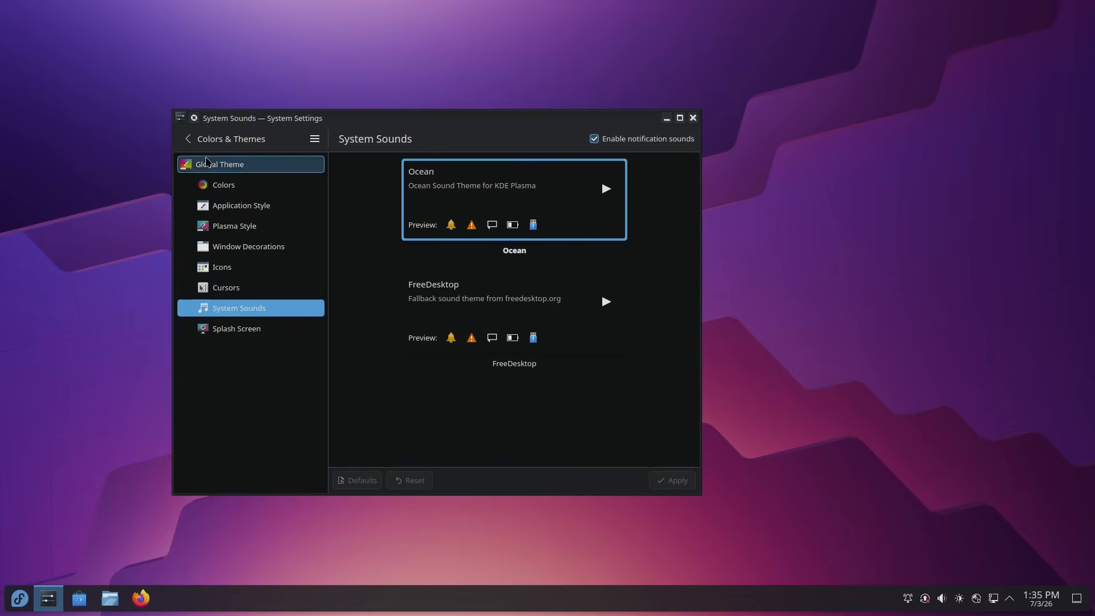
Step: Set the window decoration theme to Breeze and apply it
{"action": "left_click", "coordinate": [209, 164]}
{"action": "left_click", "coordinate": [260, 244]}
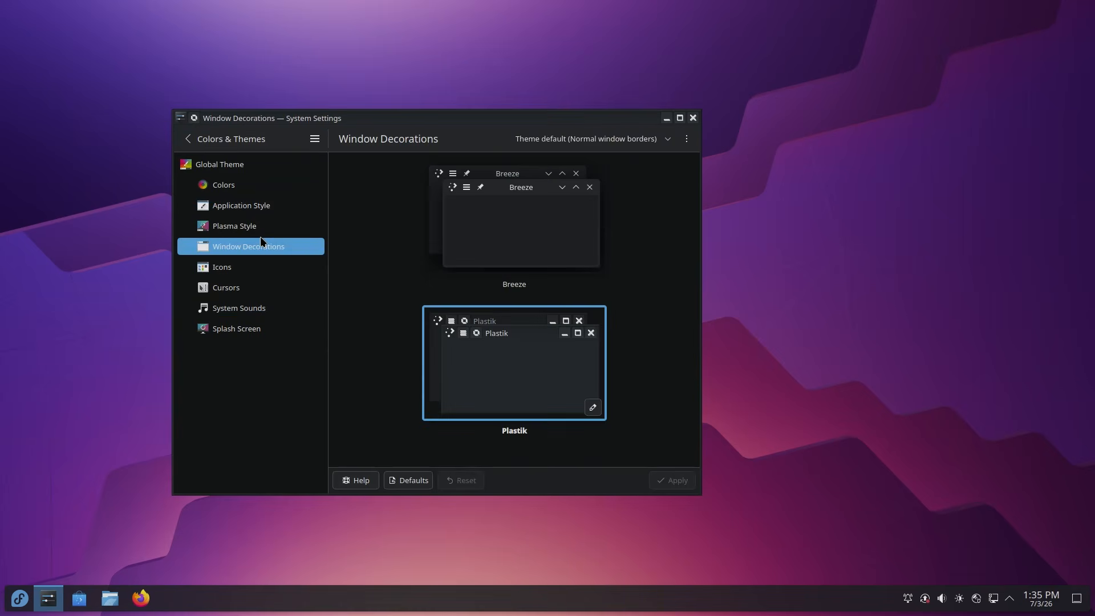
{"action": "left_click", "coordinate": [525, 222]}
{"action": "left_click", "coordinate": [678, 480]}
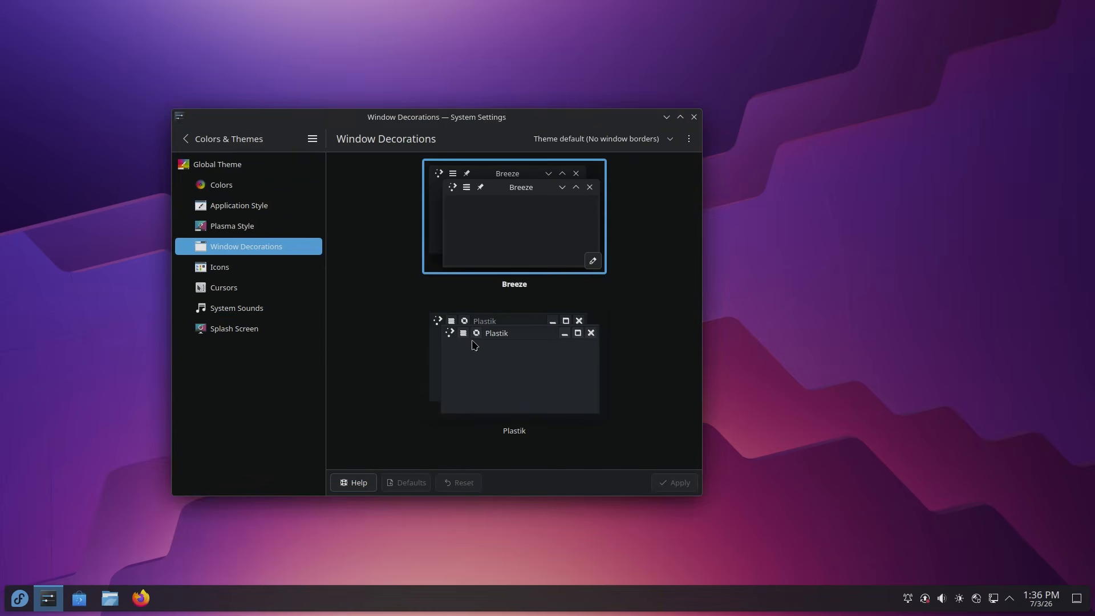
Step: Return to the main System Settings categories, browse through them, and open Quick Settings
{"action": "left_click", "coordinate": [220, 139]}
{"action": "scroll", "coordinate": [297, 339], "scroll_direction": "down", "scroll_amount": 5}
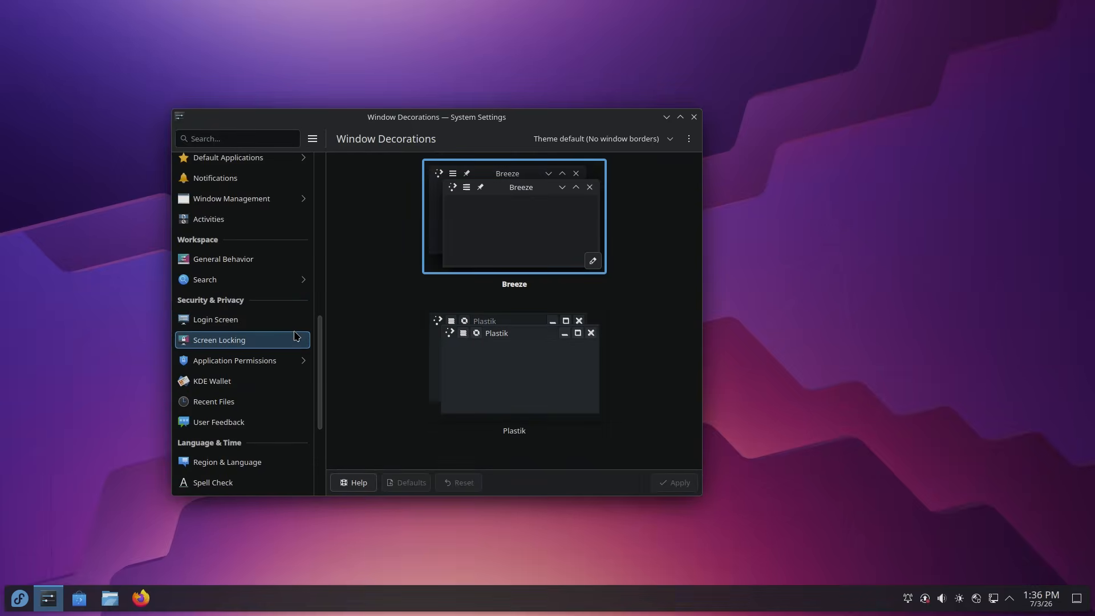
{"action": "scroll", "coordinate": [279, 268], "scroll_direction": "up", "scroll_amount": 10}
{"action": "left_click", "coordinate": [259, 165]}
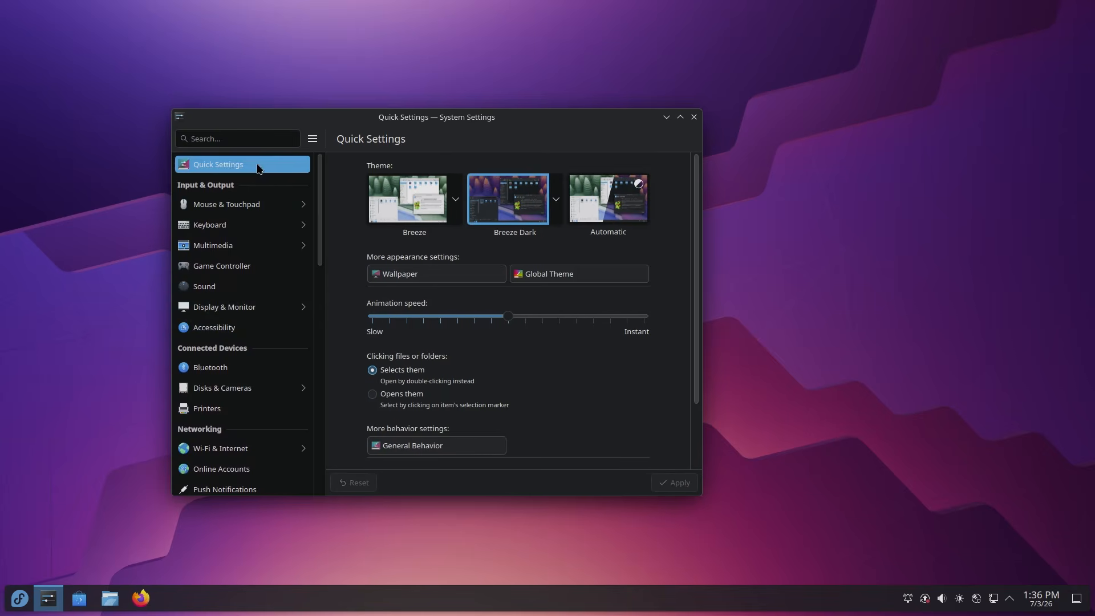
{"action": "left_click_drag", "start_coordinate": [653, 122], "coordinate": [697, 130]}
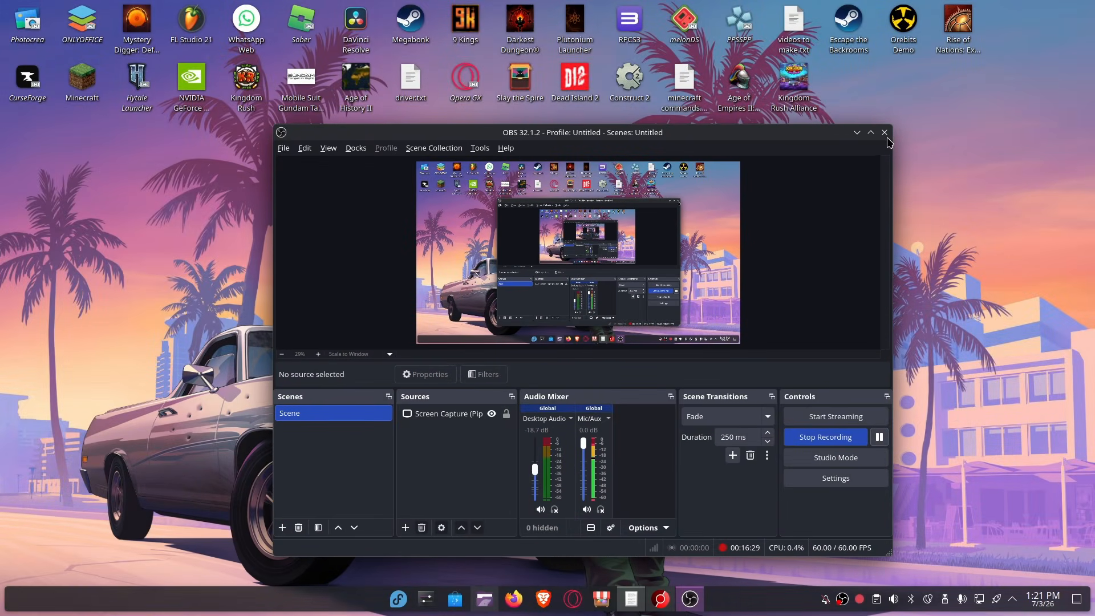